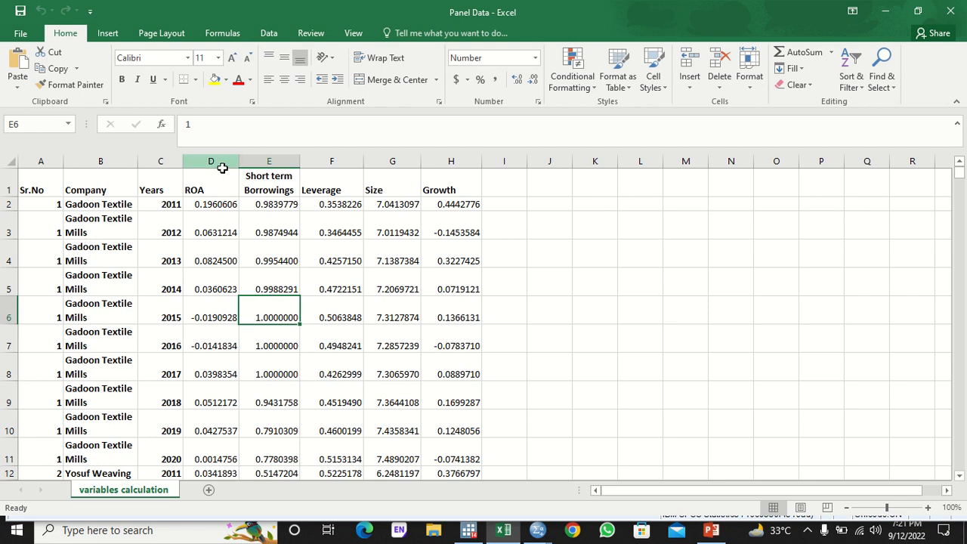
# - In Excel, select the ROA, Short term Borrowings, Leverage, Size and Growth columns, then clear the selection
pyautogui.click(222, 165)
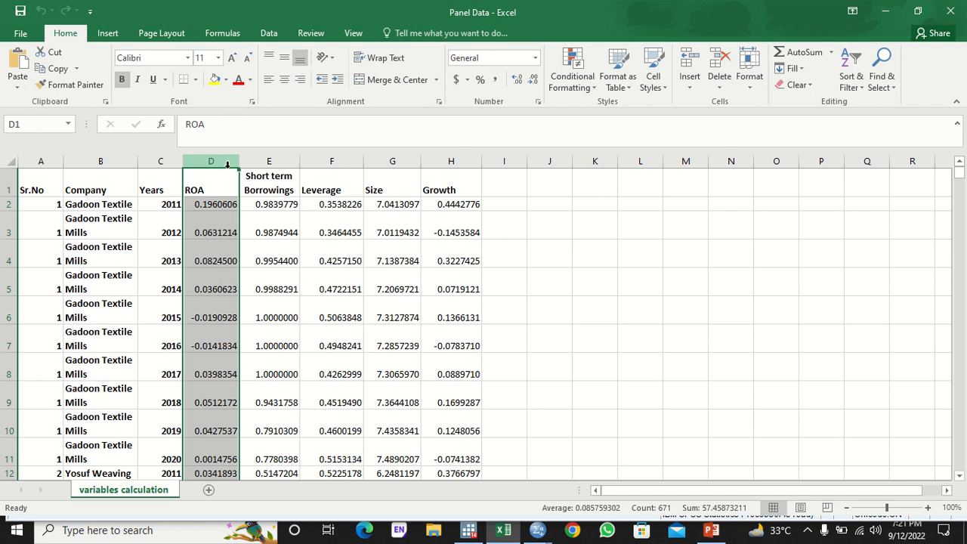
pyautogui.click(286, 163)
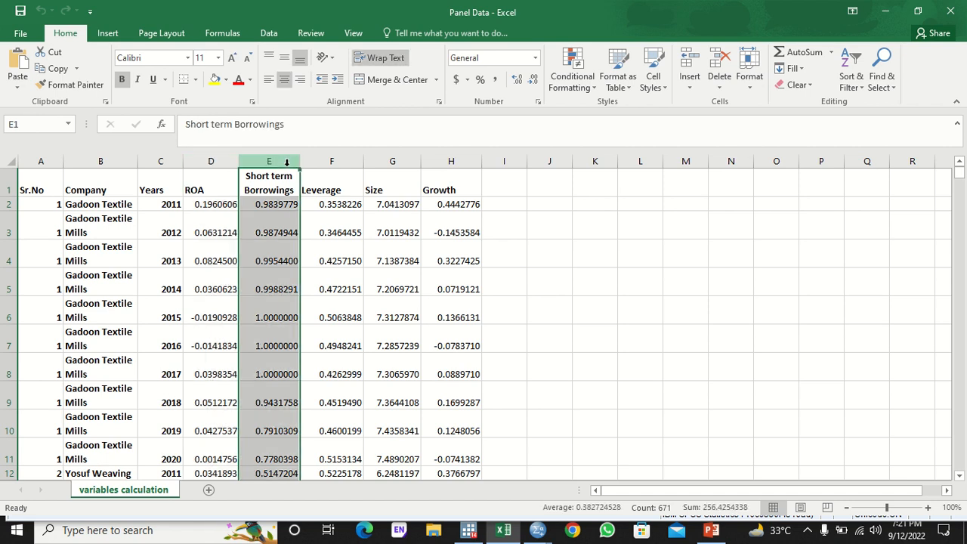
pyautogui.click(320, 162)
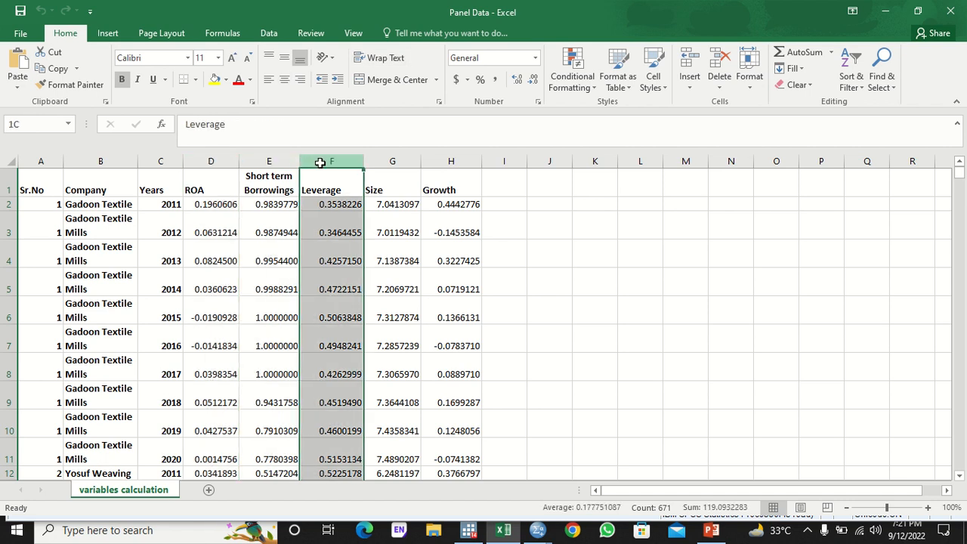
pyautogui.moveTo(321, 163); pyautogui.dragTo(429, 160)
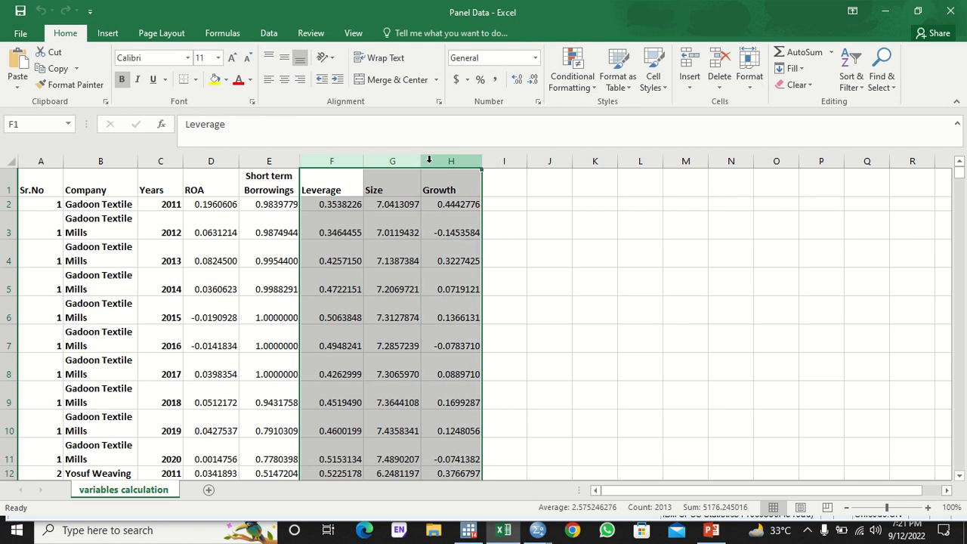
pyautogui.click(423, 231)
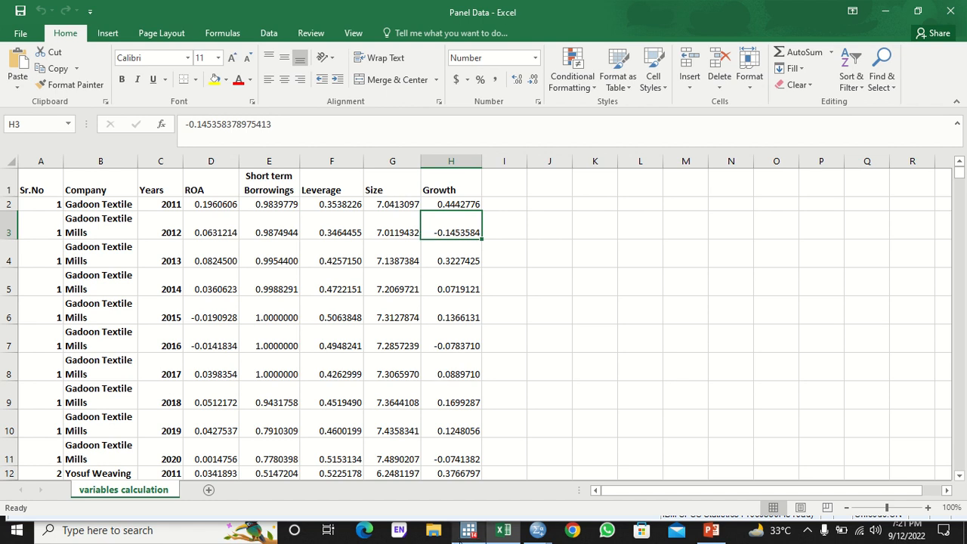
# - In Stata, import Panel Data.xlsx as an Excel spreadsheet, using the first row as variable names
pyautogui.moveTo(460, 539)
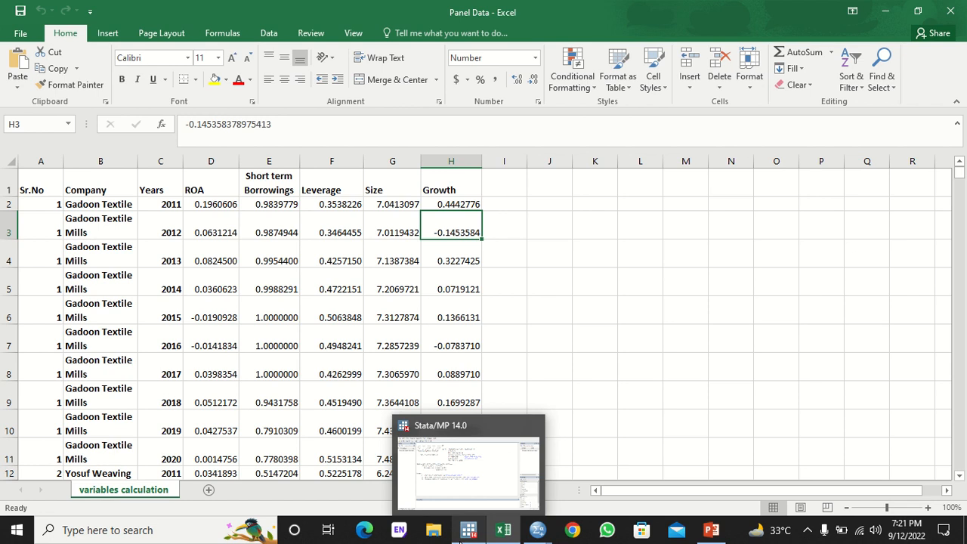
pyautogui.click(462, 534)
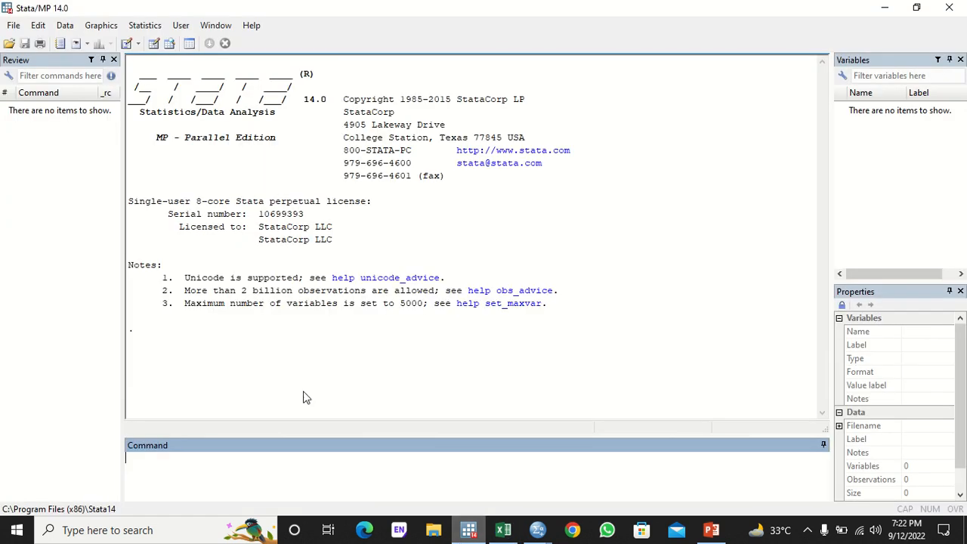
pyautogui.click(12, 27)
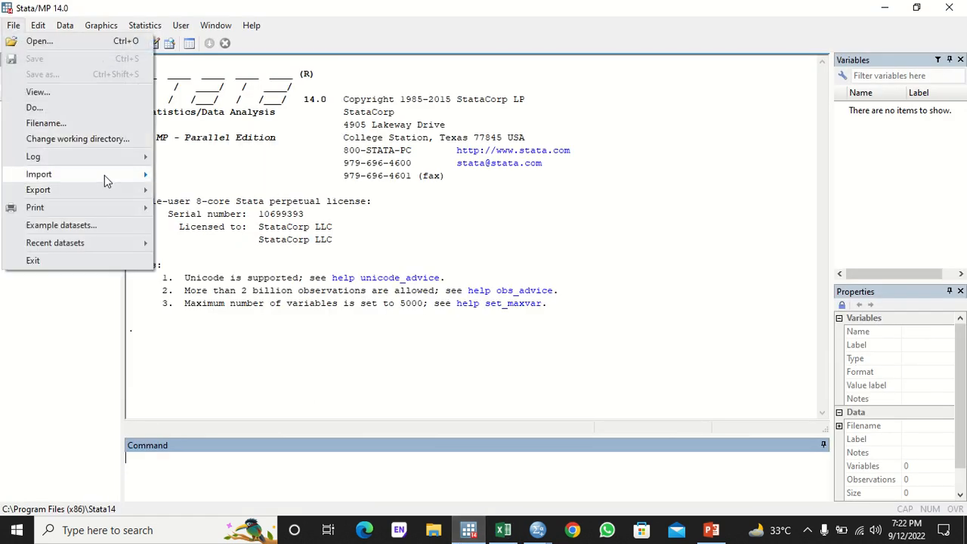
pyautogui.moveTo(104, 175)
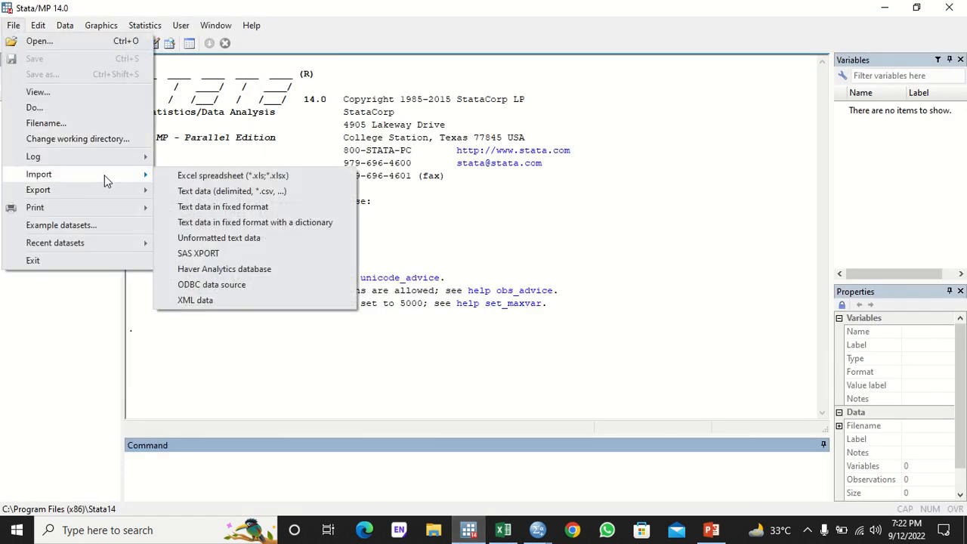
pyautogui.click(175, 178)
pyautogui.click(616, 151)
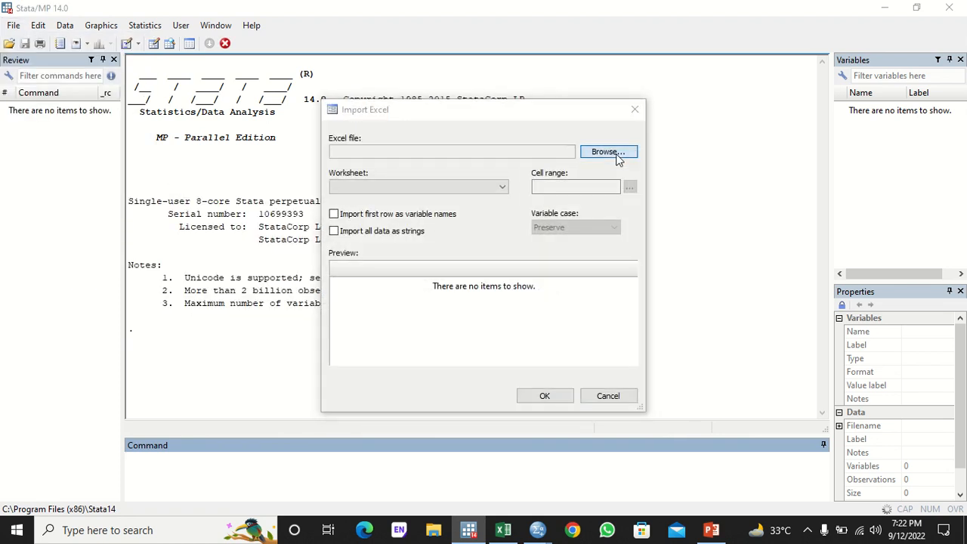
pyautogui.doubleClick(511, 182)
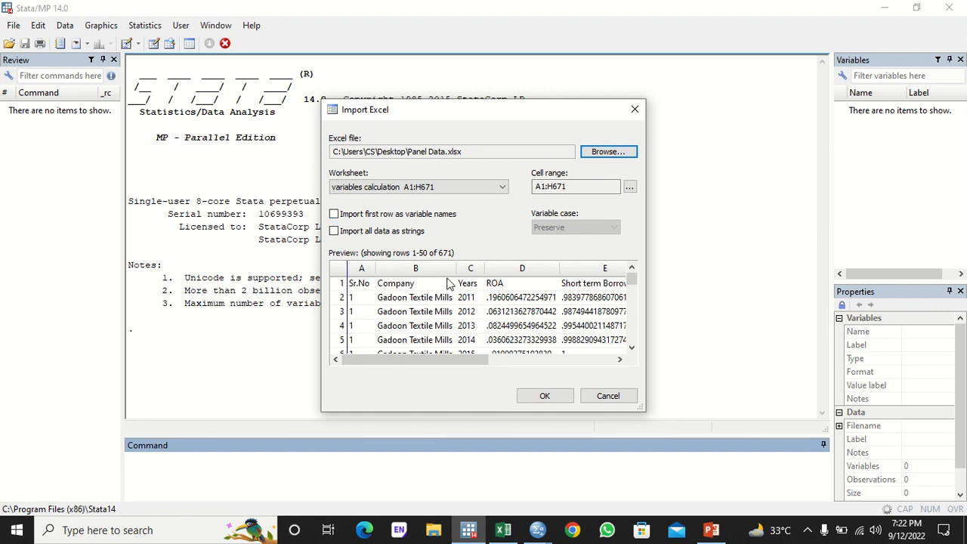
pyautogui.click(398, 215)
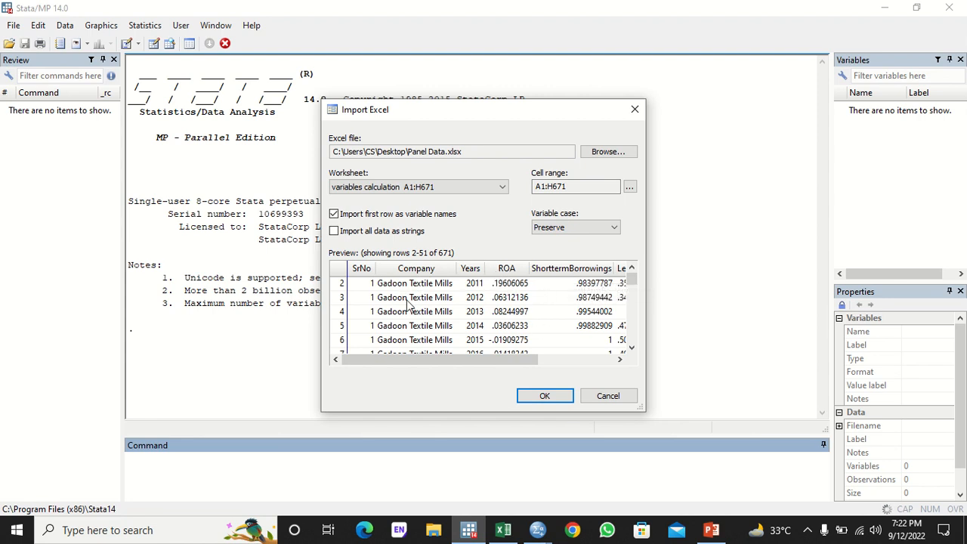
pyautogui.click(540, 399)
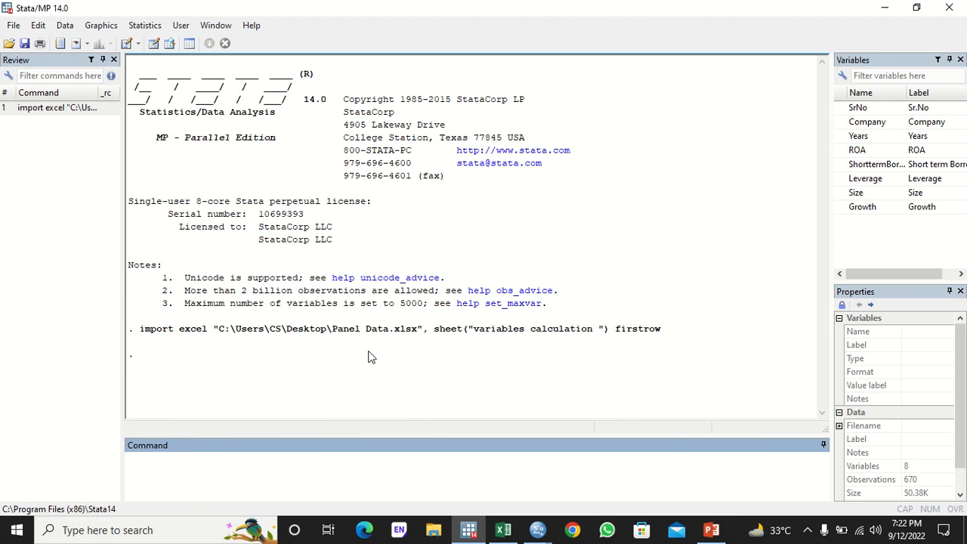
# - Run reg ROA ShorttermBorrowings Leverage Size Growth, giving R-squared 0.2209
pyautogui.write('reg')
pyautogui.click(839, 151)
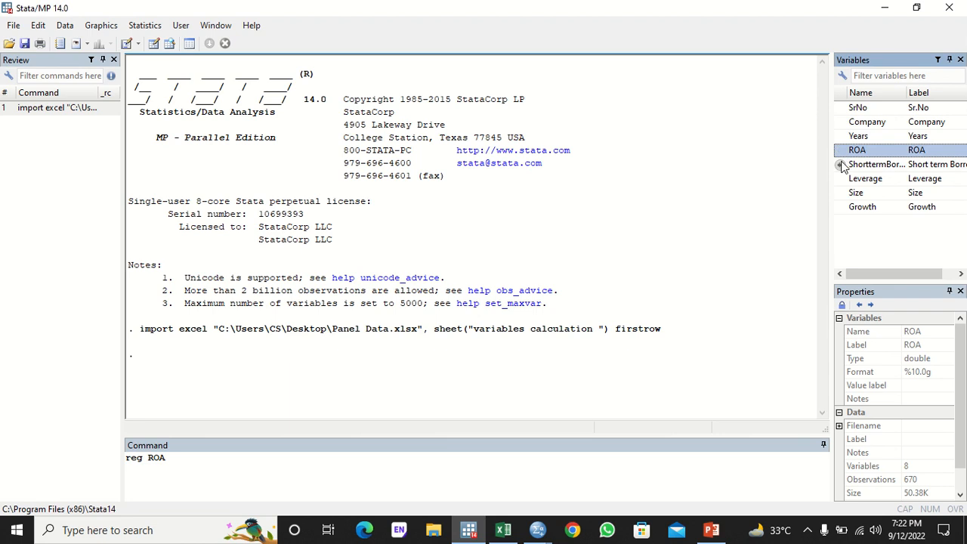
pyautogui.click(839, 164)
pyautogui.click(840, 179)
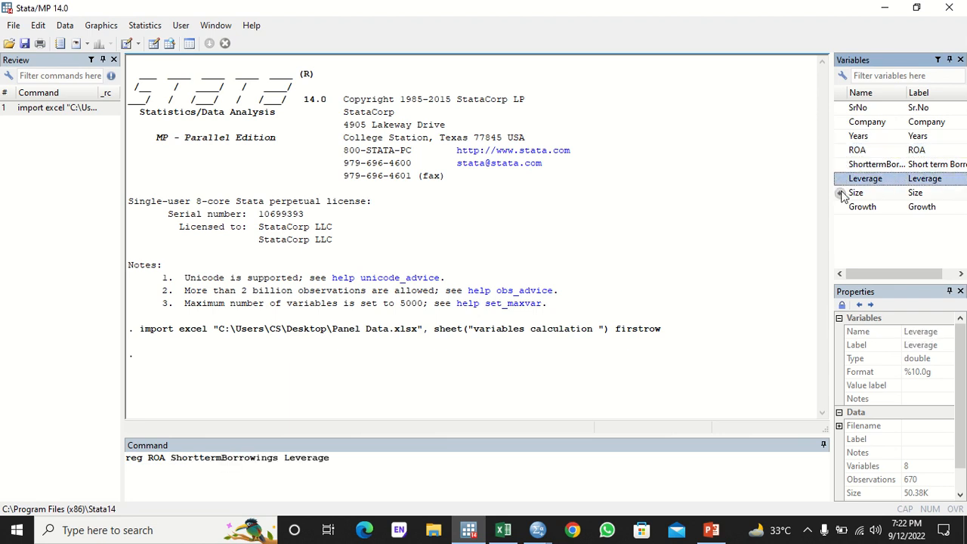
pyautogui.click(839, 193)
pyautogui.click(840, 207)
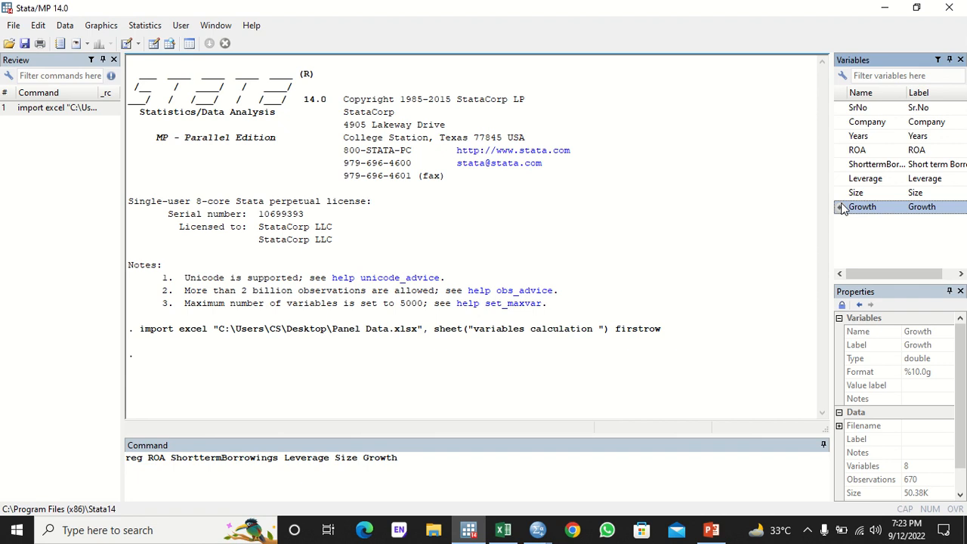
pyautogui.press('Return')
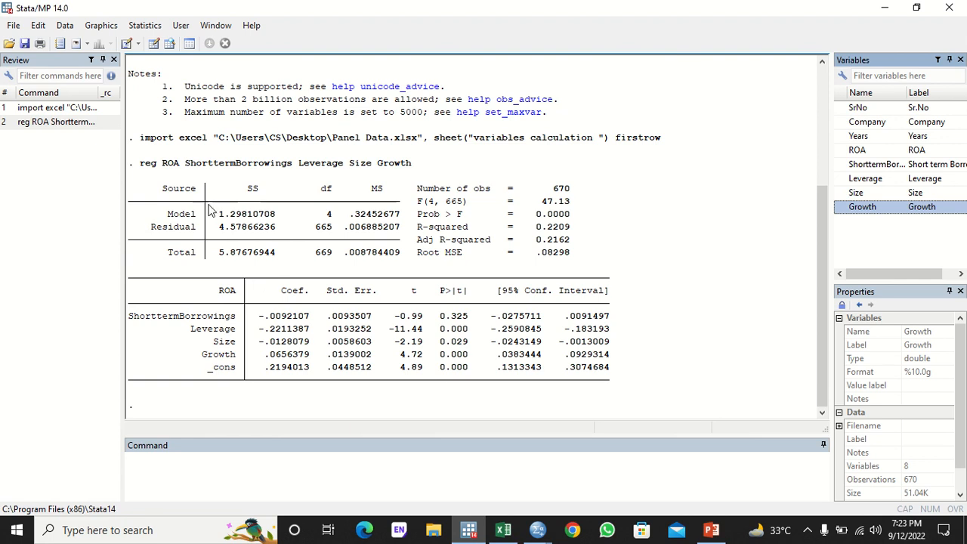
# - Draw a histogram of ROA with a normal-density overlay and view it maximized
pyautogui.click(105, 26)
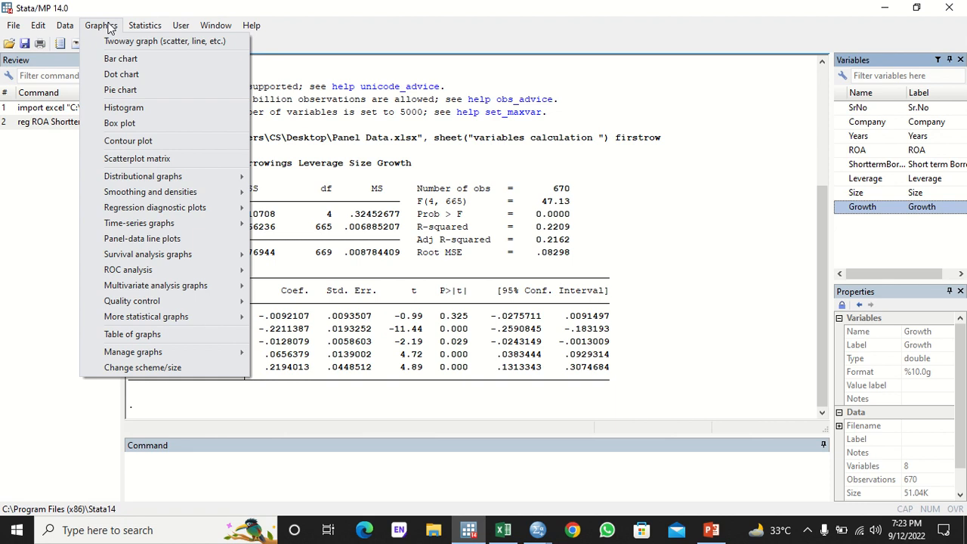
pyautogui.click(152, 110)
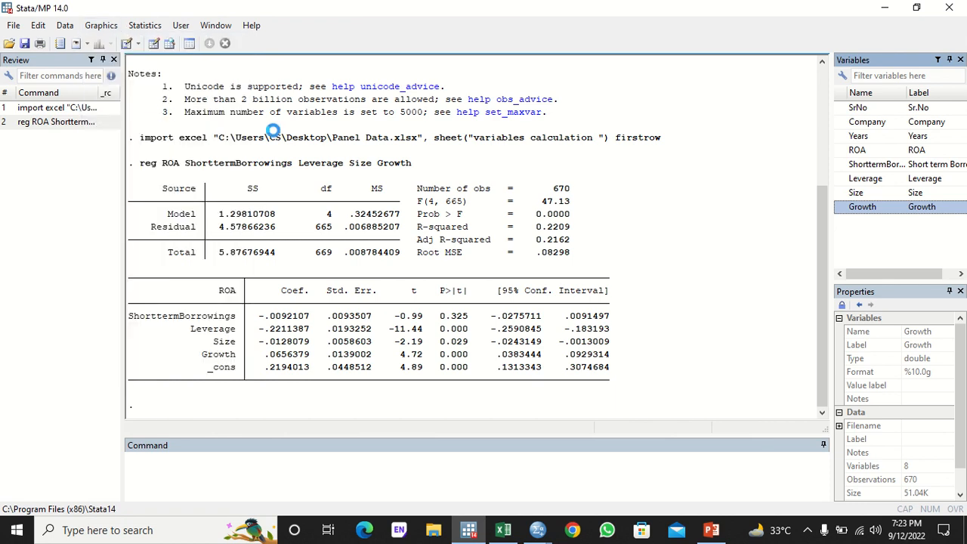
pyautogui.click(386, 216)
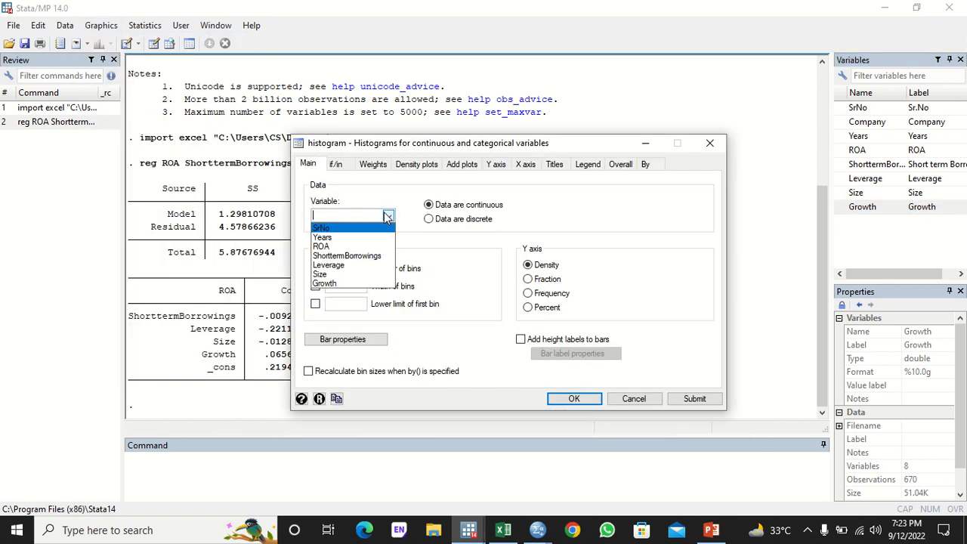
pyautogui.click(366, 247)
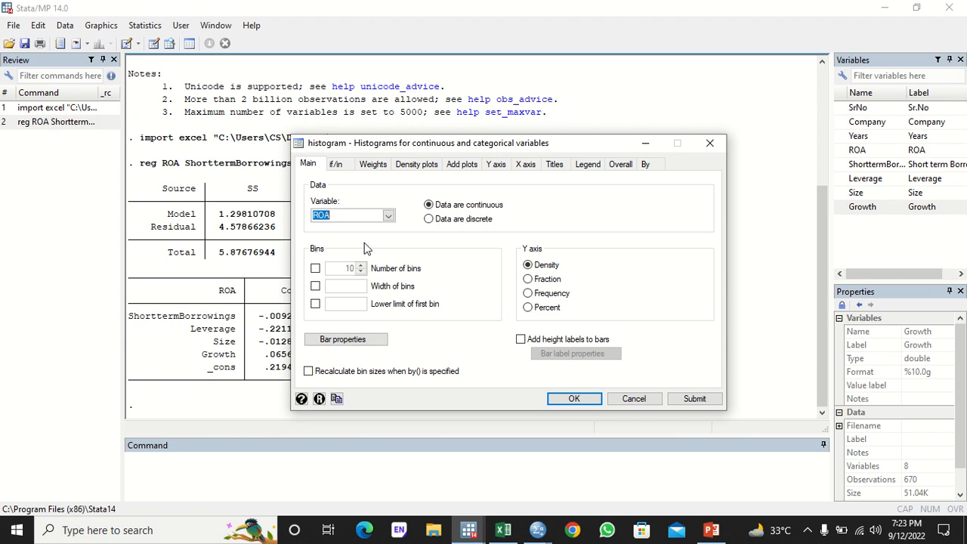
pyautogui.click(423, 167)
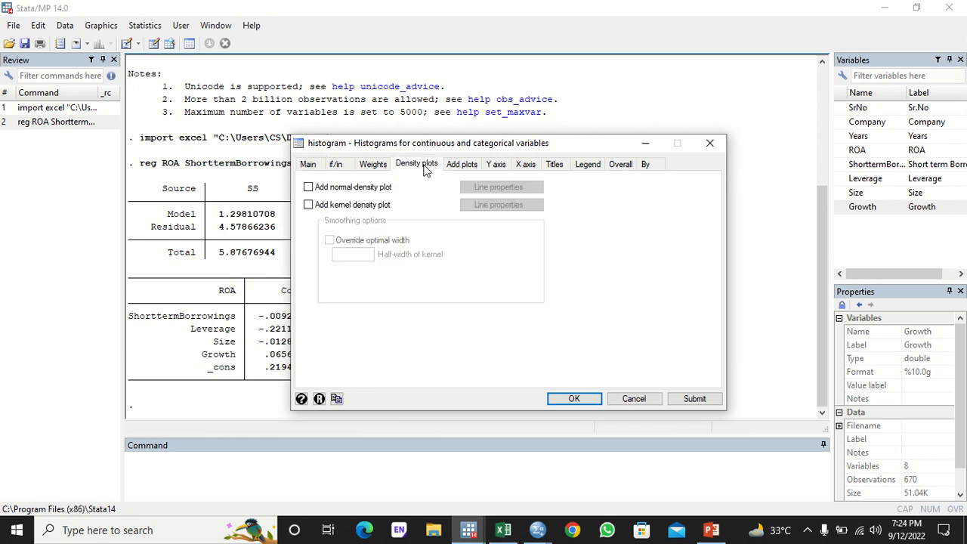
pyautogui.click(308, 188)
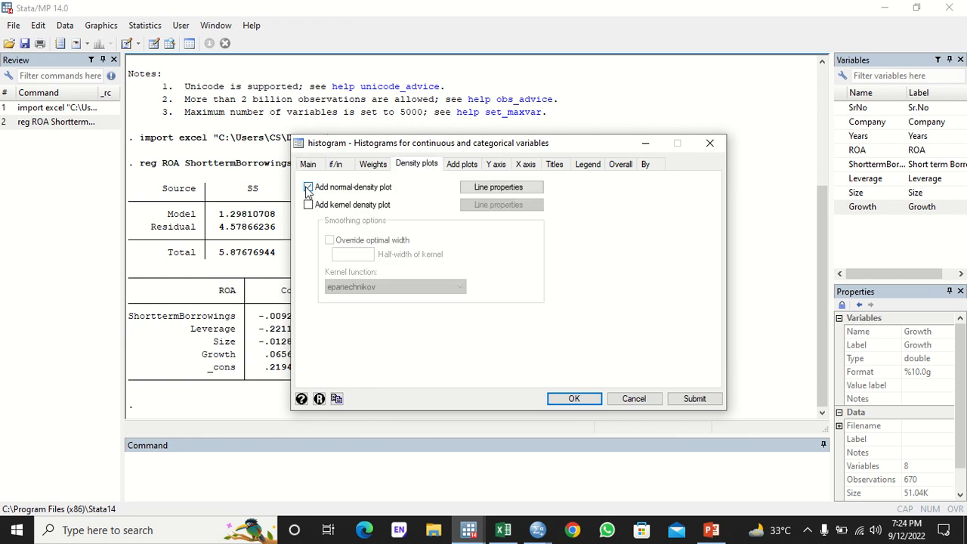
pyautogui.click(574, 398)
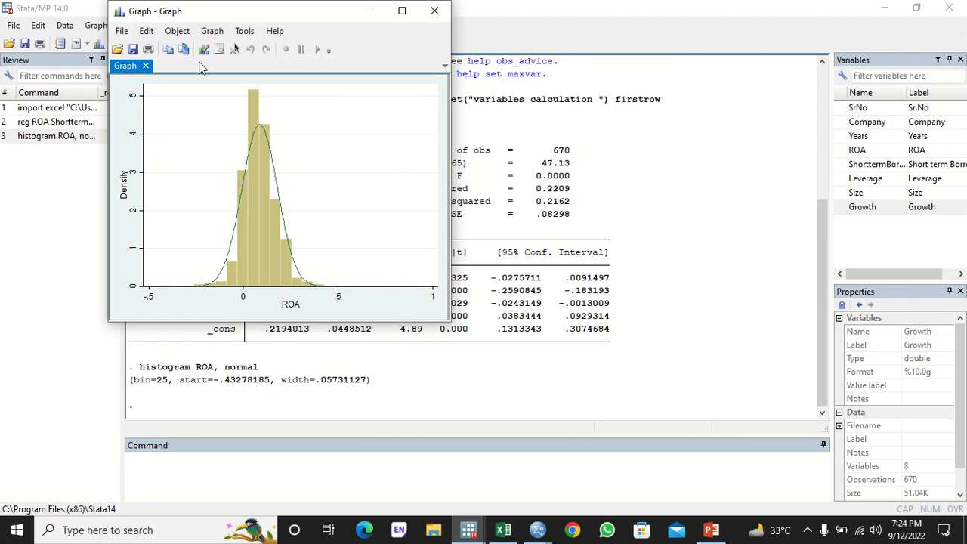
pyautogui.click(402, 10)
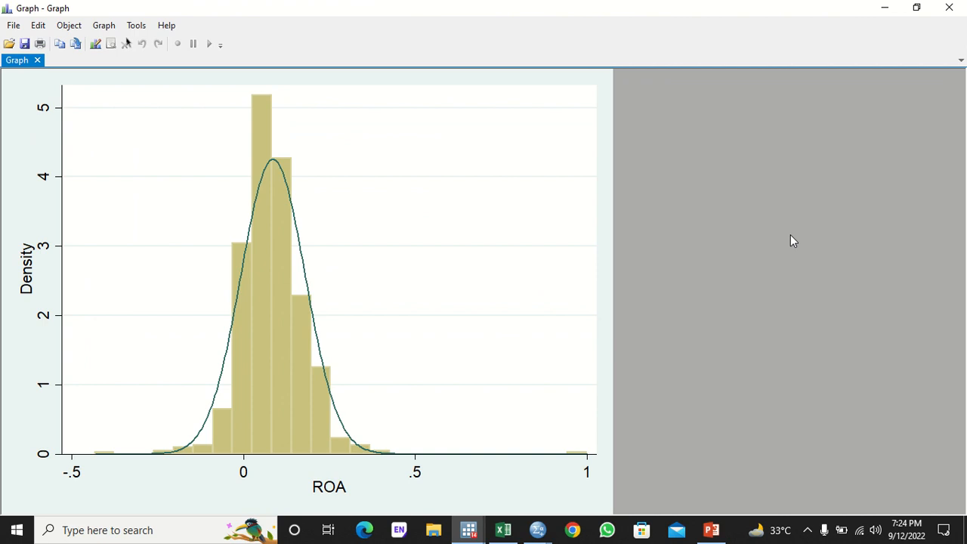
pyautogui.click(411, 480)
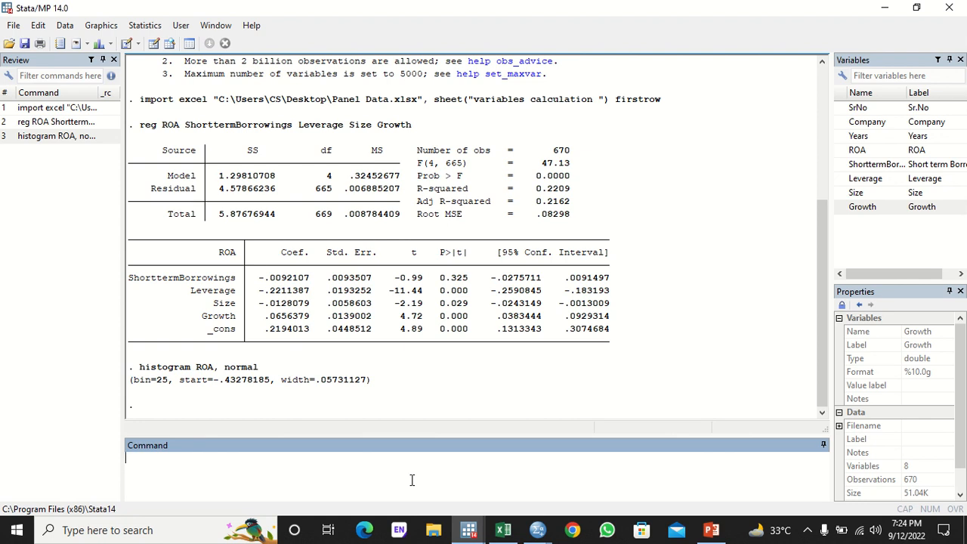
# - Run summarize ROA ShorttermBorrowings Leverage Size Growth to get the descriptive statistics
pyautogui.write('summarize')
pyautogui.click(839, 150)
pyautogui.click(839, 163)
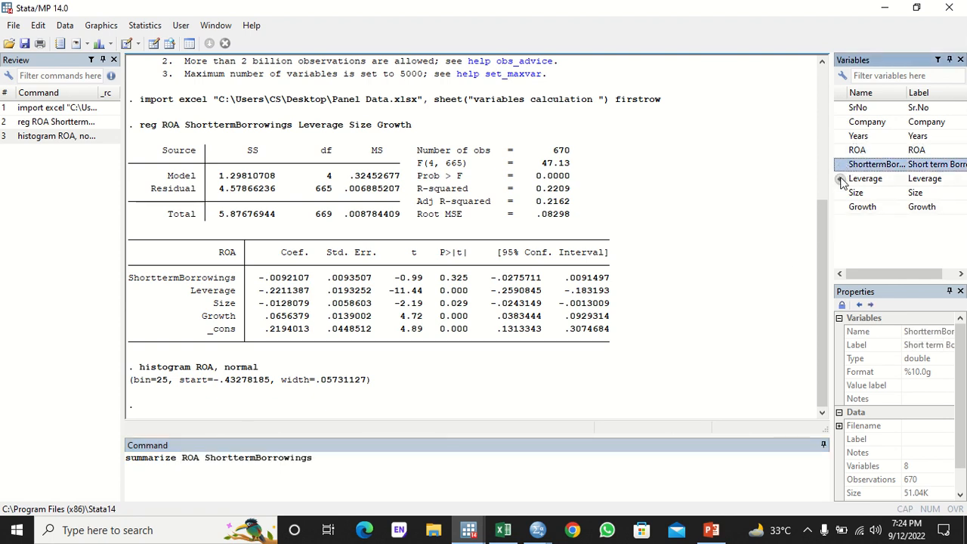
pyautogui.click(839, 179)
pyautogui.click(838, 193)
pyautogui.click(839, 206)
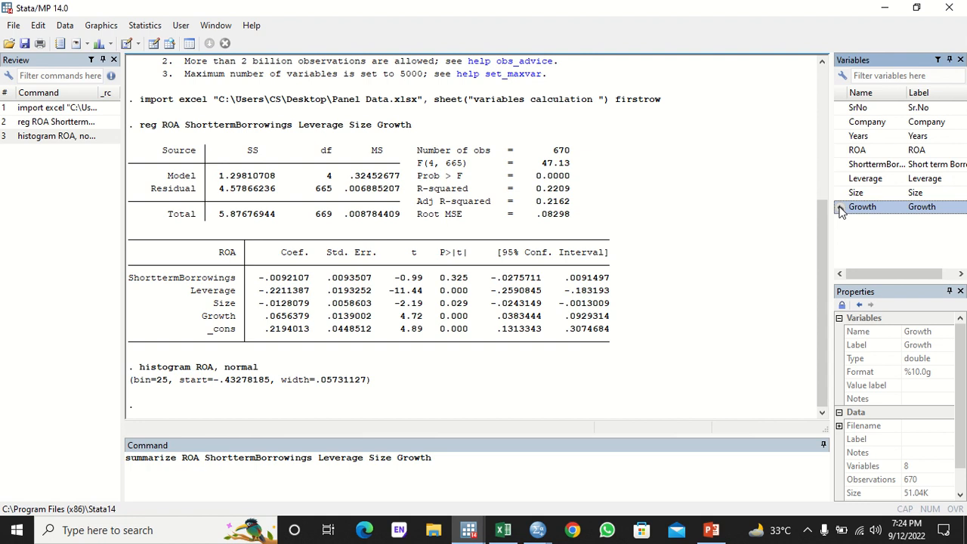
pyautogui.press('Return')
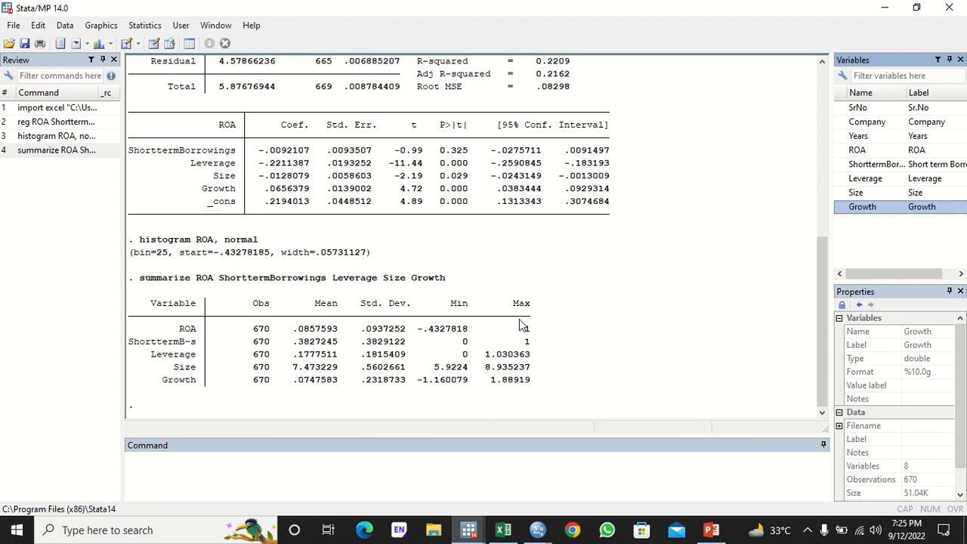
# - Create ZROA with the command egen ZROA=std(ROA)
pyautogui.click(343, 494)
pyautogui.write('egen')
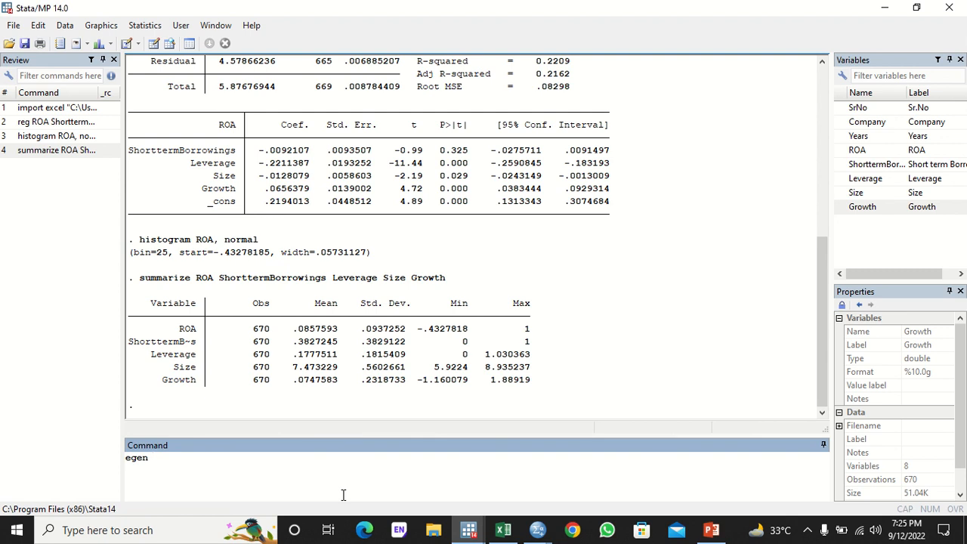
pyautogui.write(' ZROA=std(')
pyautogui.click(838, 151)
pyautogui.click(839, 151)
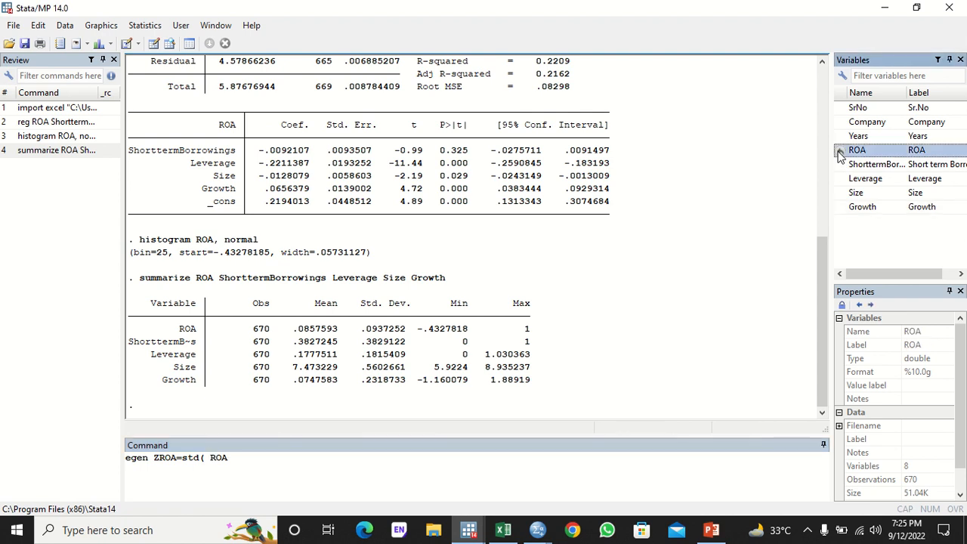
pyautogui.write(')')
pyautogui.press('Return')
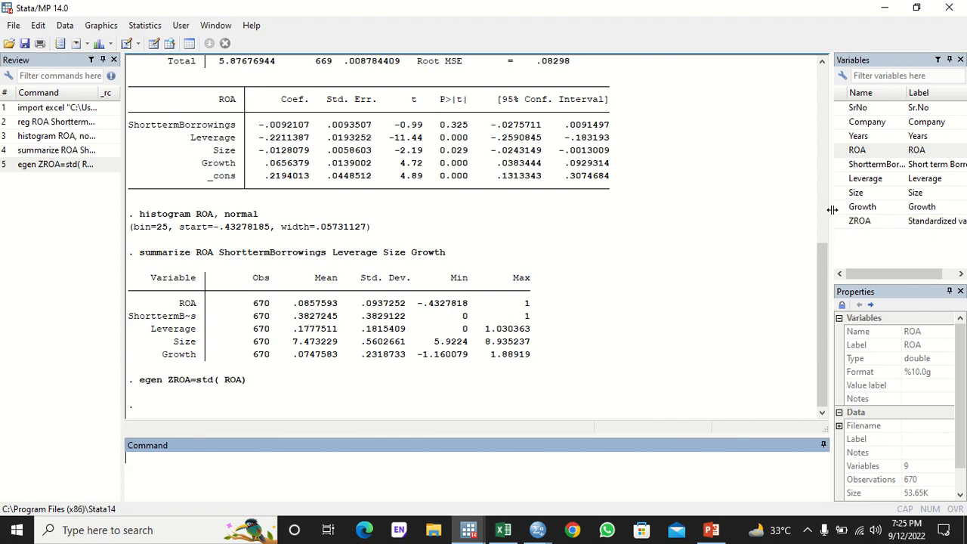
# - Widen the Variables panel and begin entering a replace command
pyautogui.moveTo(828, 209); pyautogui.dragTo(786, 209)
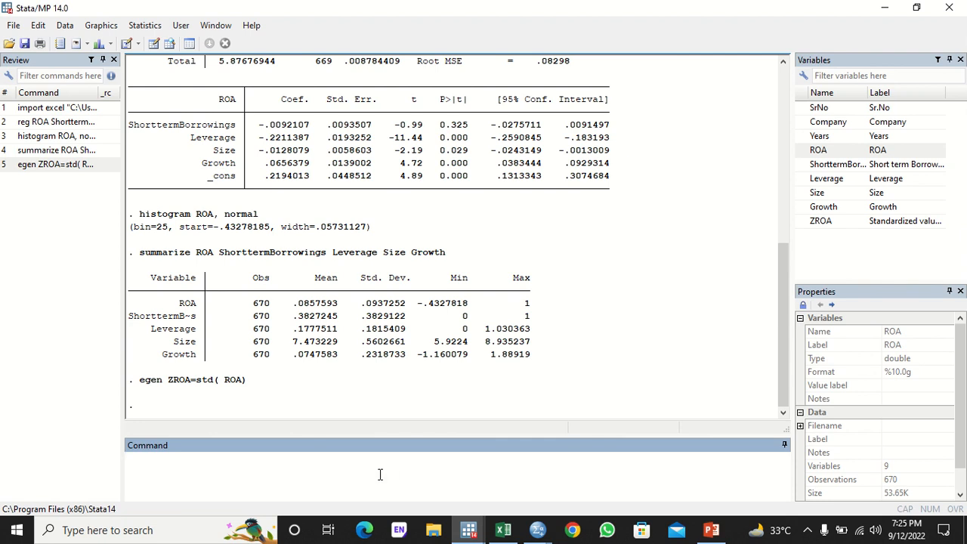
pyautogui.write('replax')
pyautogui.press('BackSpace')
pyautogui.write('ce')
# - Run replace ROA= .0857593 if ZROA>3, pasting the mean from the summary output
pyautogui.doubleClick(804, 154)
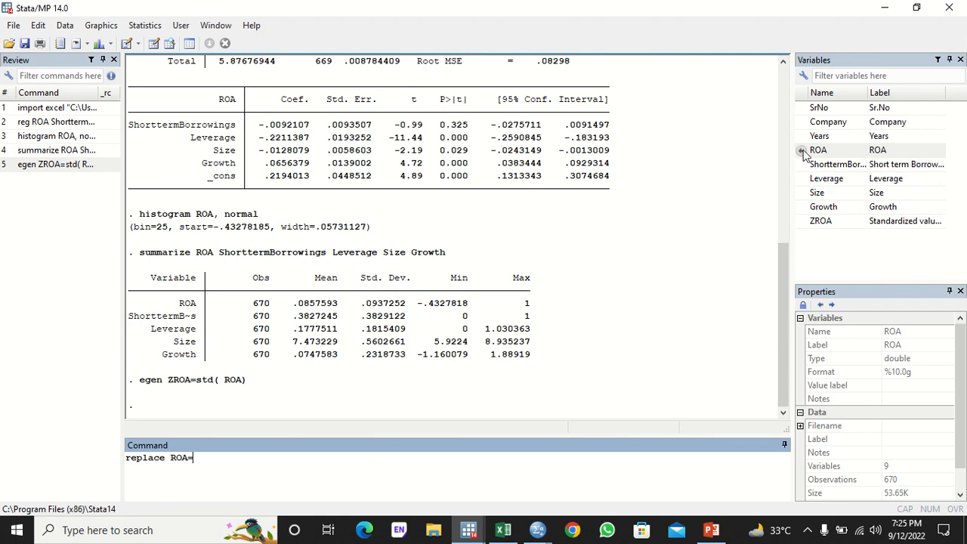
pyautogui.write('=')
pyautogui.moveTo(290, 310); pyautogui.dragTo(343, 309)
pyautogui.hotkey('ctrl', 'c')
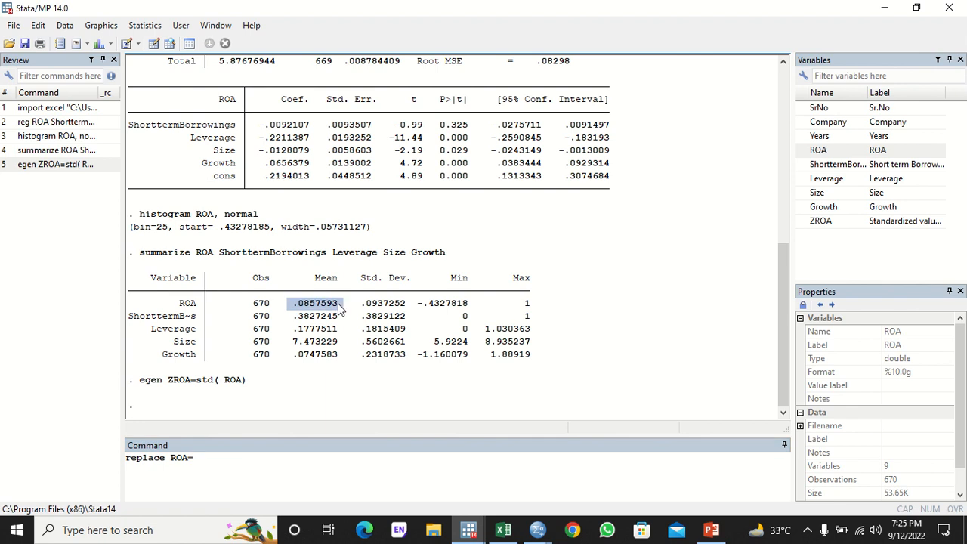
pyautogui.click(209, 466)
pyautogui.hotkey('ctrl', 'v')
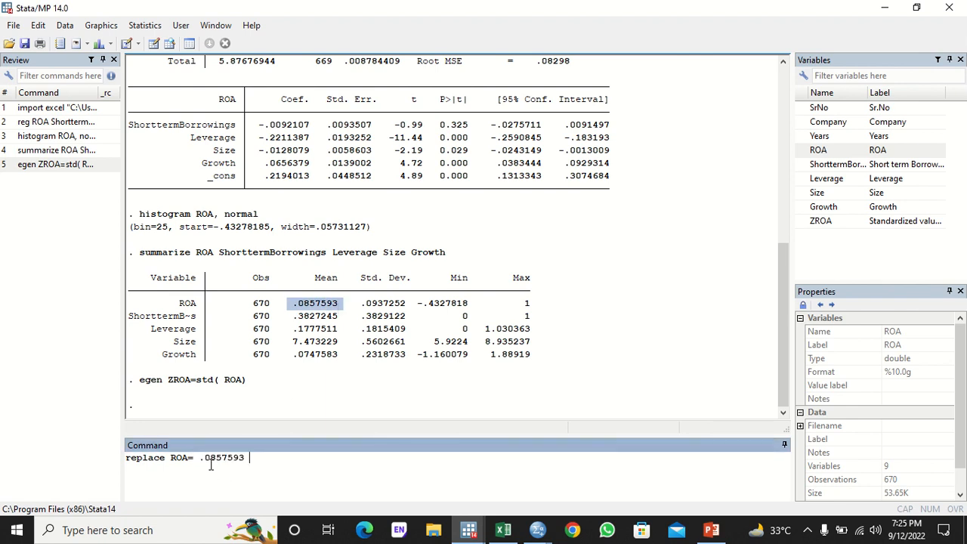
pyautogui.write('if')
pyautogui.click(800, 221)
pyautogui.write('>')
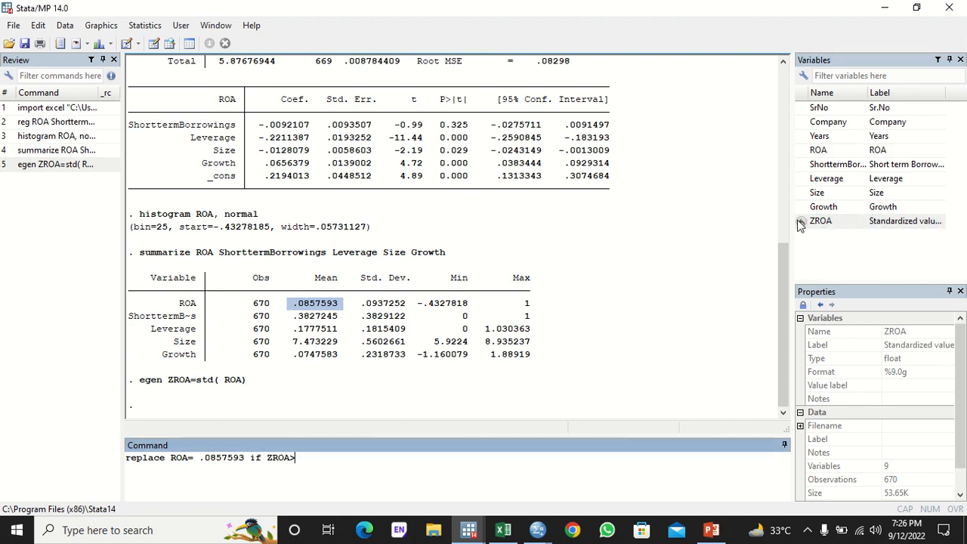
pyautogui.write('3')
pyautogui.press('Return')
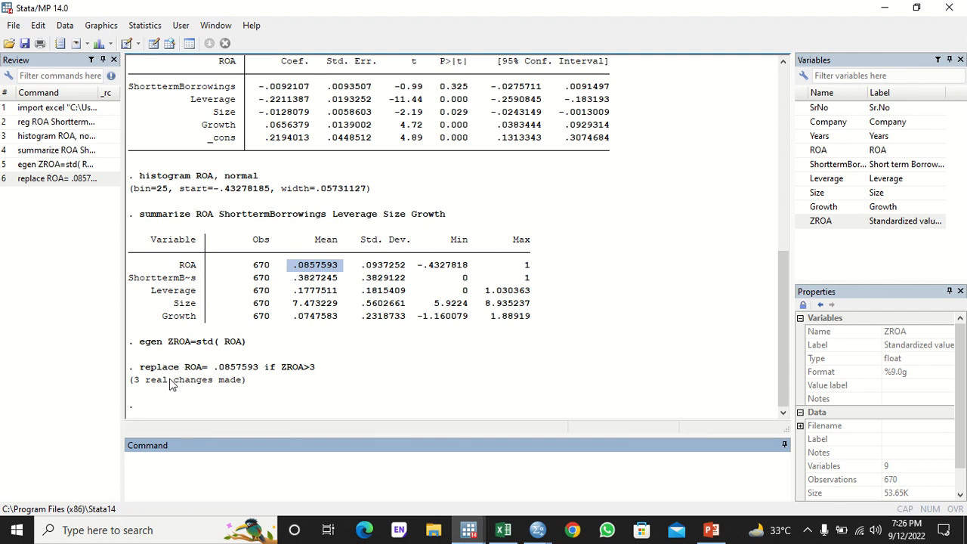
pyautogui.click(75, 179)
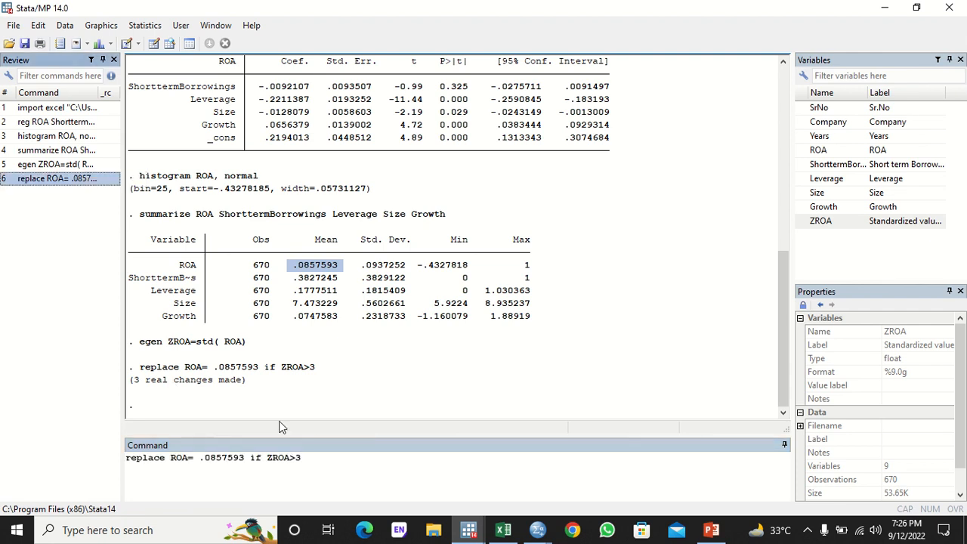
# - Edit the recalled command to replace ROA= .0857593 if ZROA<-3 and run it
pyautogui.click(296, 459)
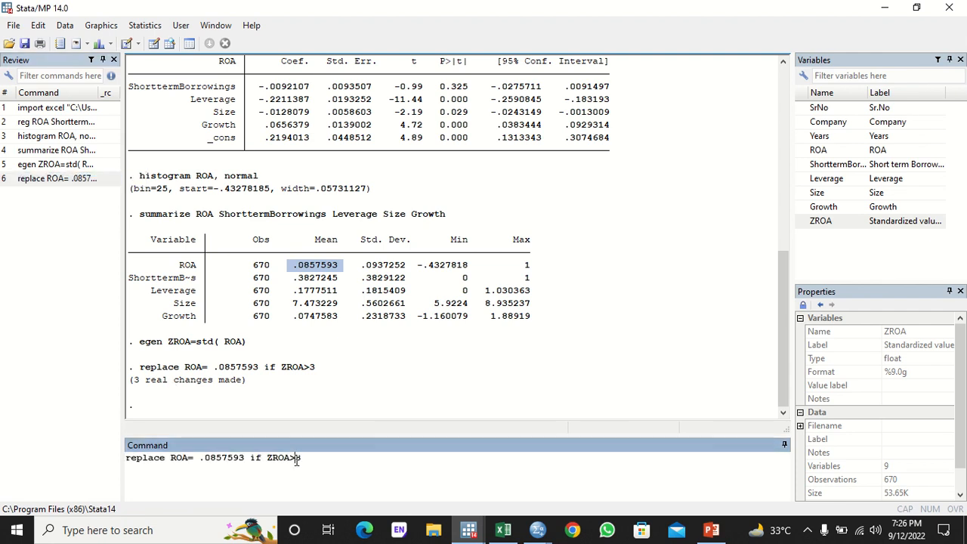
pyautogui.press('BackSpace')
pyautogui.write('<-')
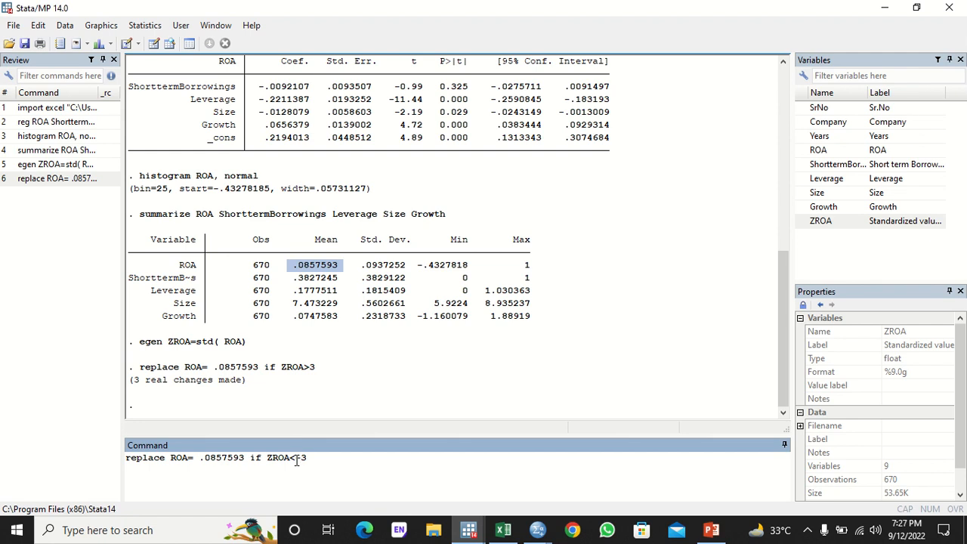
pyautogui.press('Return')
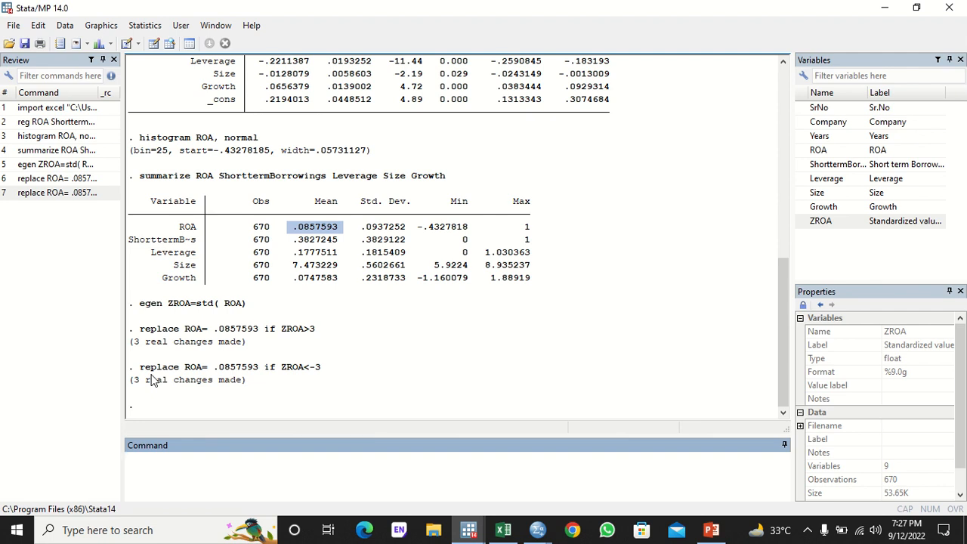
# - Rerun histogram ROA, normal from the Review panel, view it maximized, then close it
pyautogui.click(66, 141)
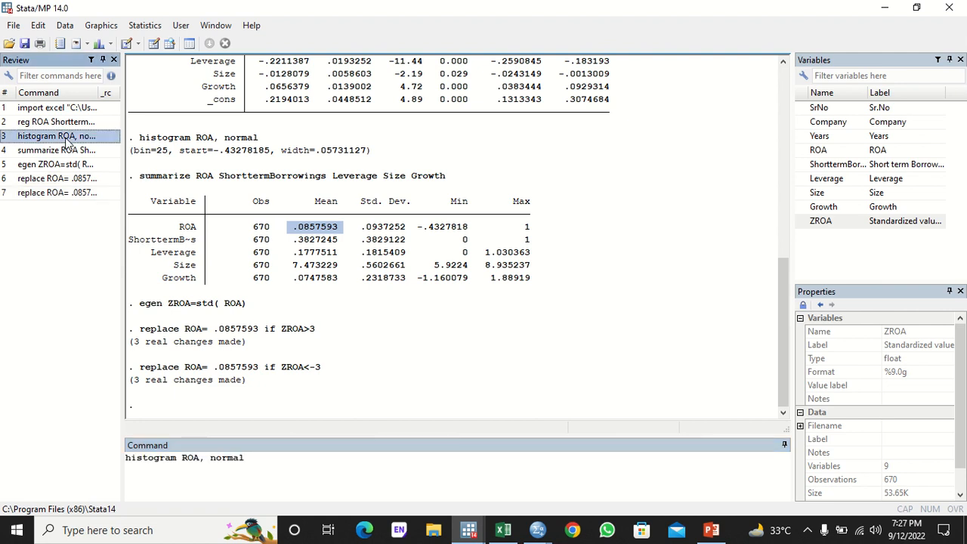
pyautogui.doubleClick(67, 140)
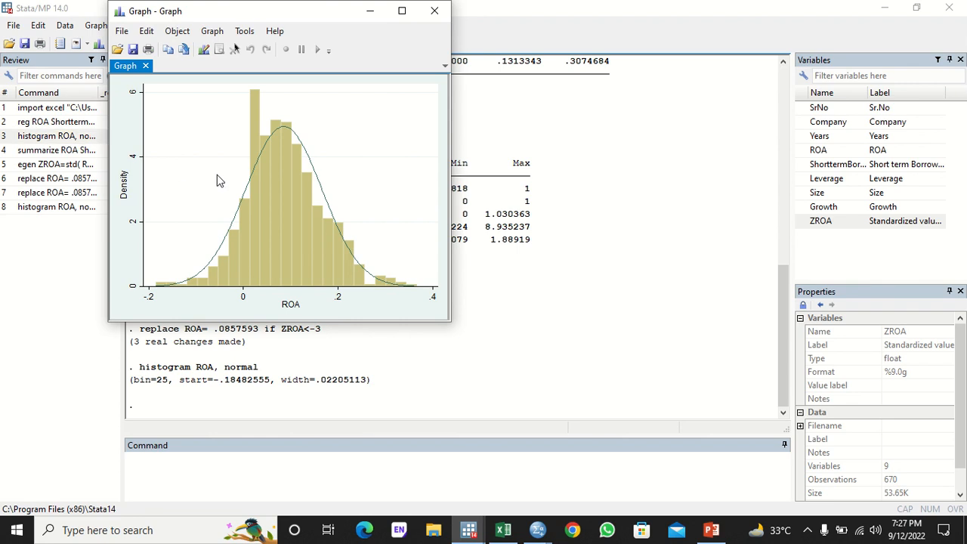
pyautogui.click(406, 12)
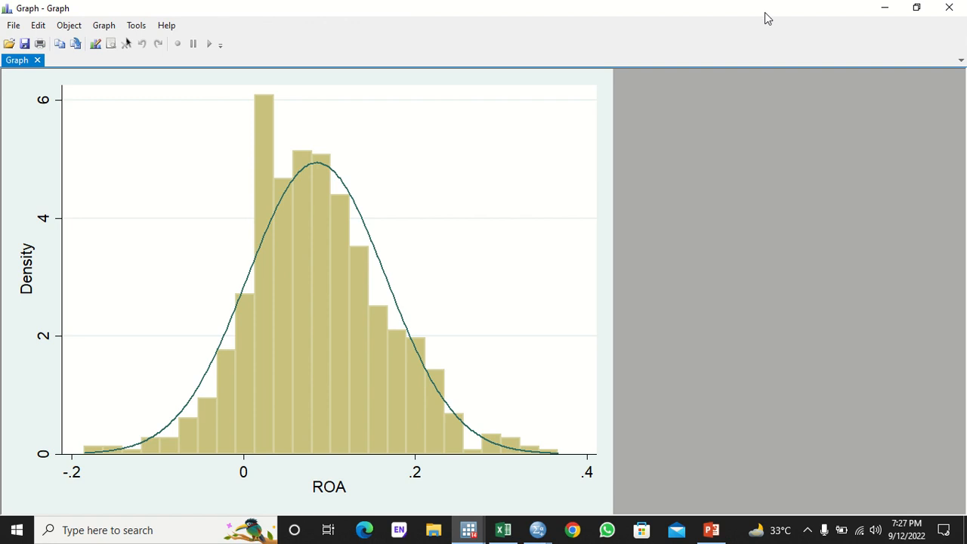
pyautogui.click(949, 8)
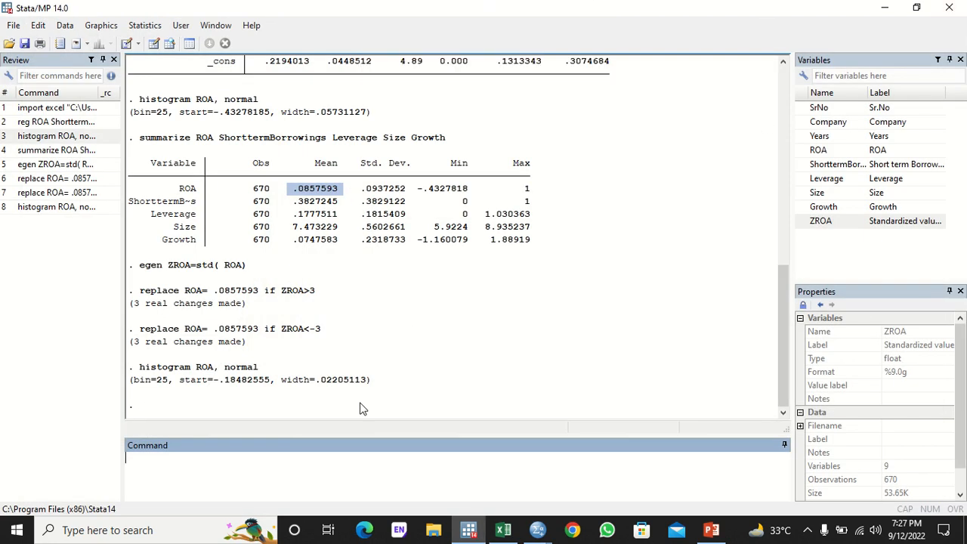
# - Run swilk ROA and highlight its result row (W 0.98918, Prob>z 0.00008)
pyautogui.write('swilk')
pyautogui.click(805, 150)
pyautogui.press('Return')
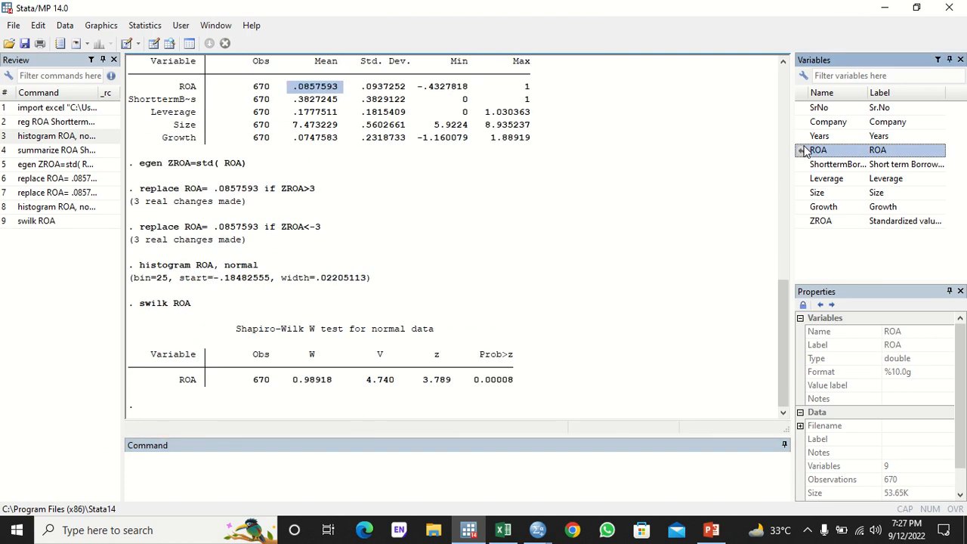
pyautogui.moveTo(467, 373); pyautogui.dragTo(518, 383)
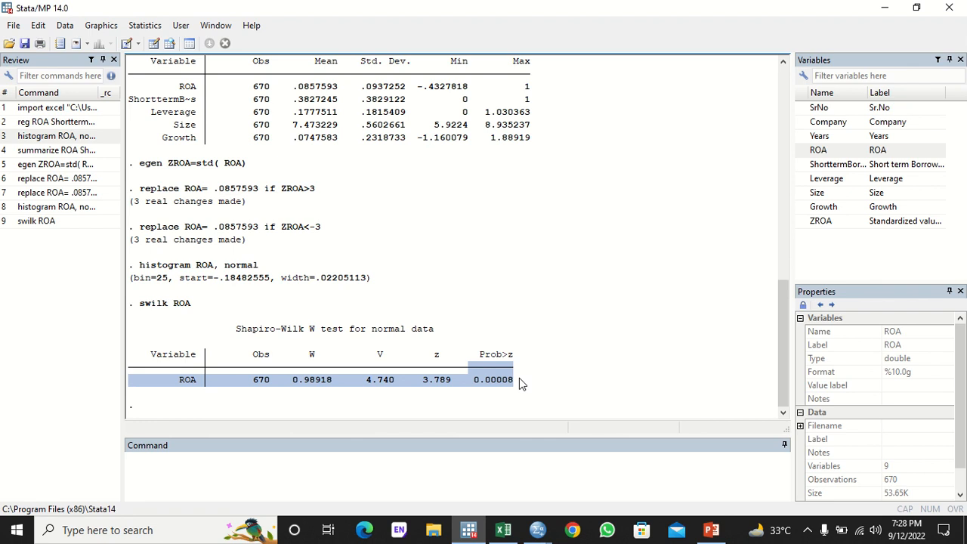
# - Open Stata's Data Editor, select the ROA column to copy, and bring SPSS forward
pyautogui.click(155, 43)
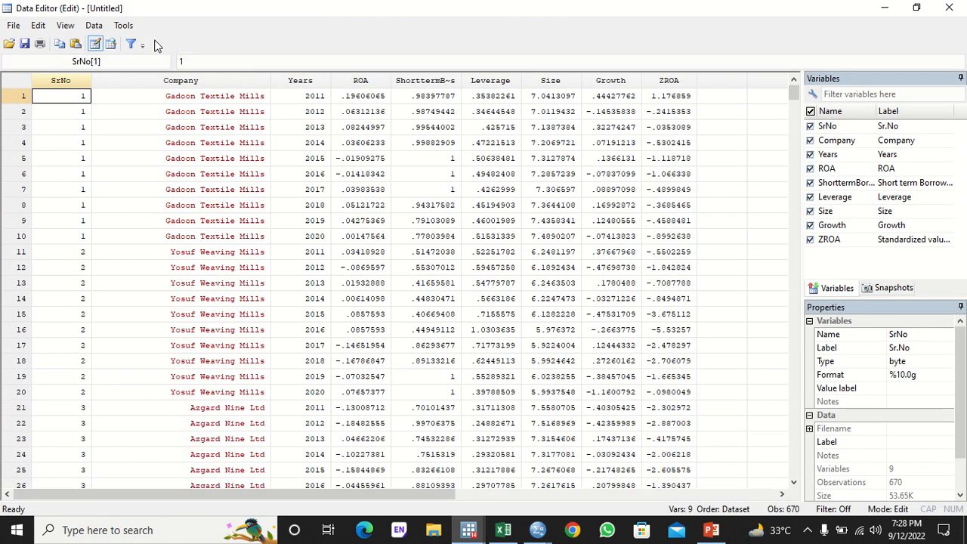
pyautogui.click(362, 79)
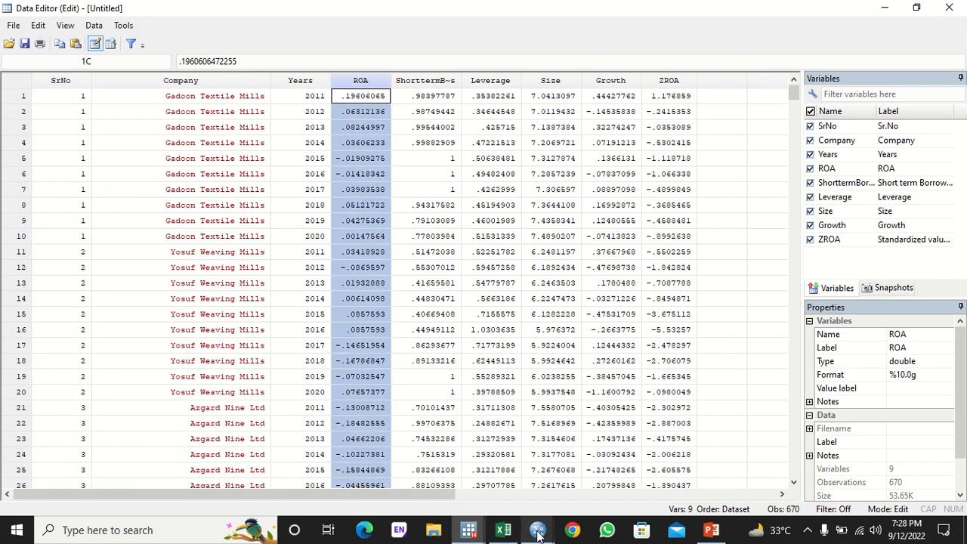
pyautogui.moveTo(537, 529)
pyautogui.click(462, 473)
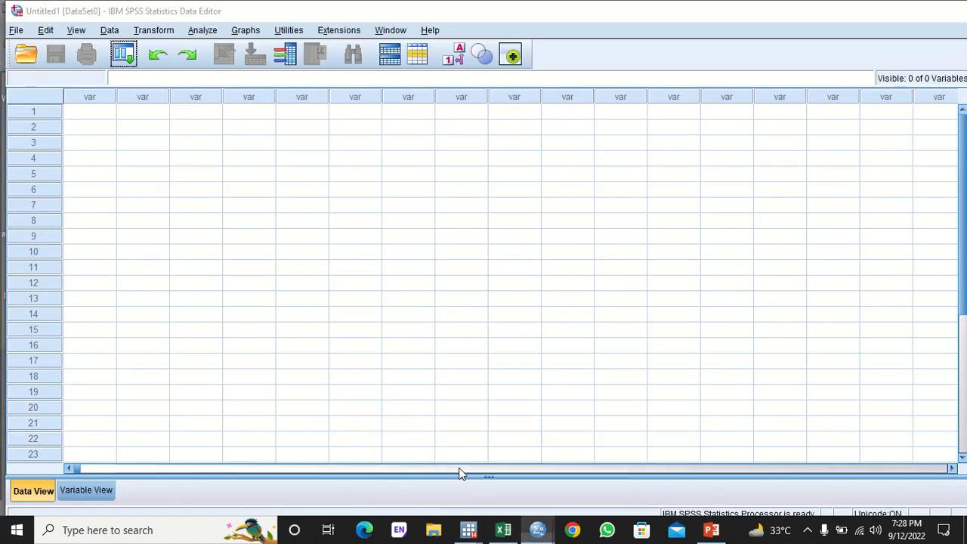
# - Paste the ROA values into the first SPSS column and cut the header row
pyautogui.click(98, 116)
pyautogui.hotkey('ctrl', 'v')
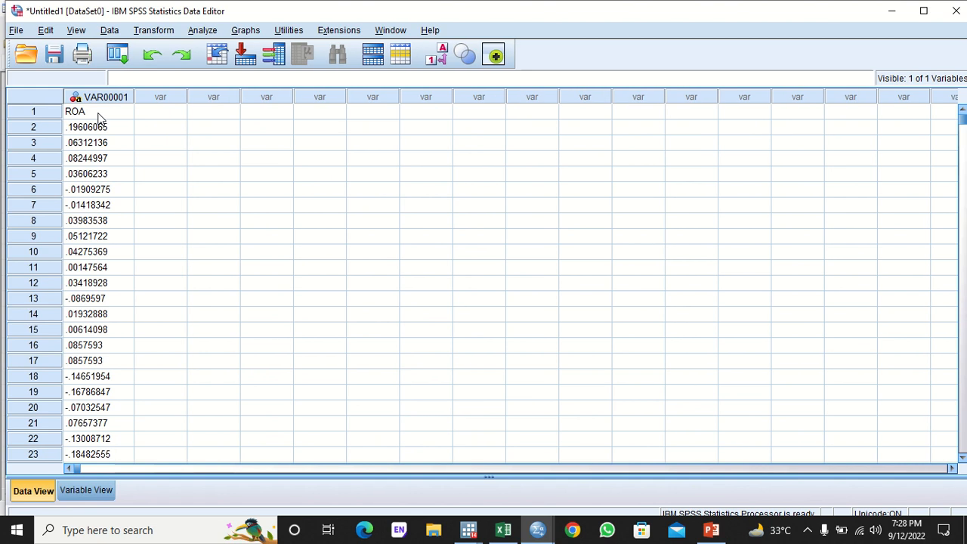
pyautogui.click(46, 114)
pyautogui.rightClick(46, 115)
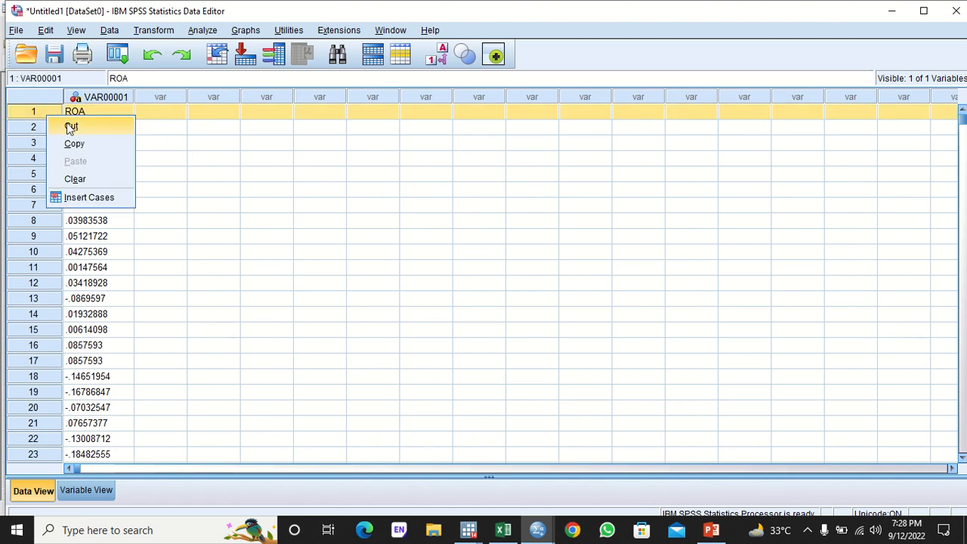
pyautogui.click(70, 127)
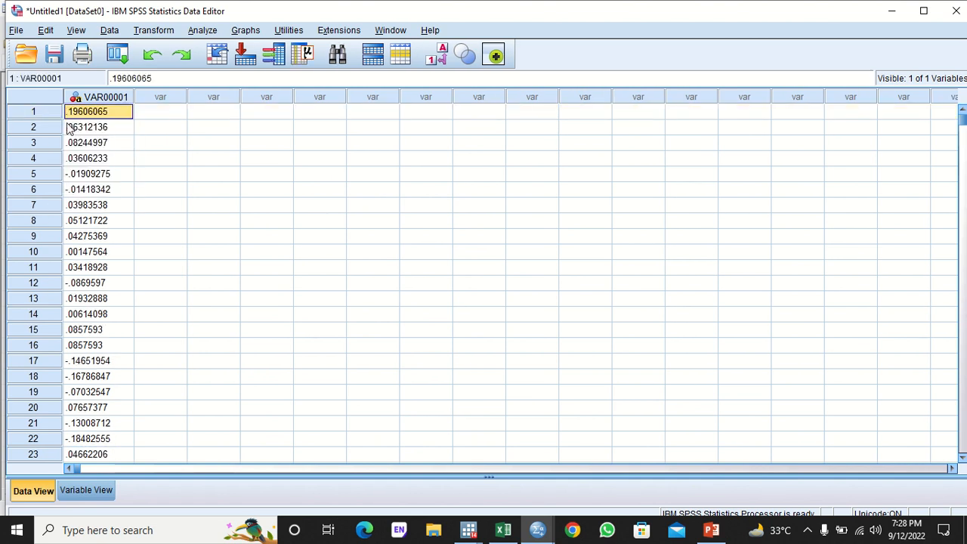
# - In Variable View, name the variable ROA, make it Numeric with 4 decimals, and return to the data
pyautogui.click(86, 492)
pyautogui.click(98, 99)
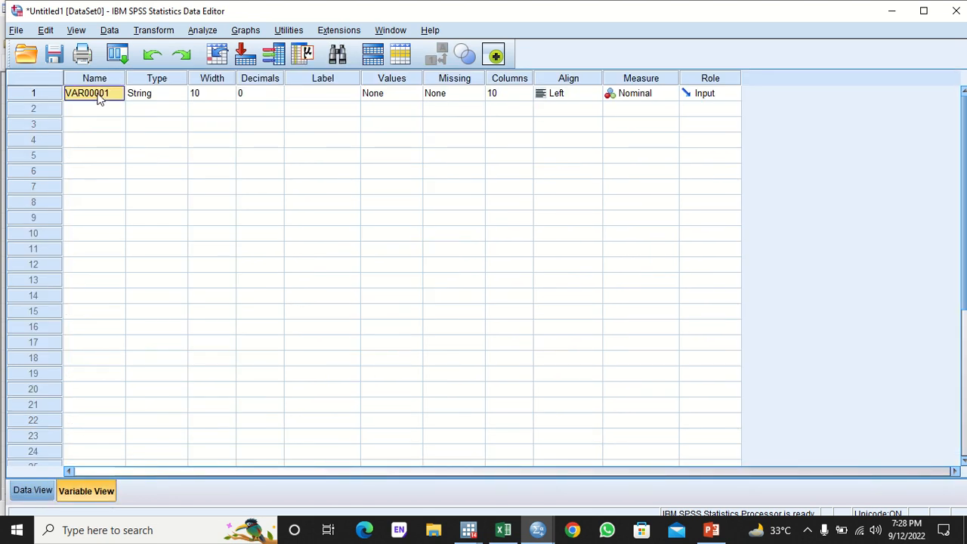
pyautogui.write('ROA')
pyautogui.click(154, 99)
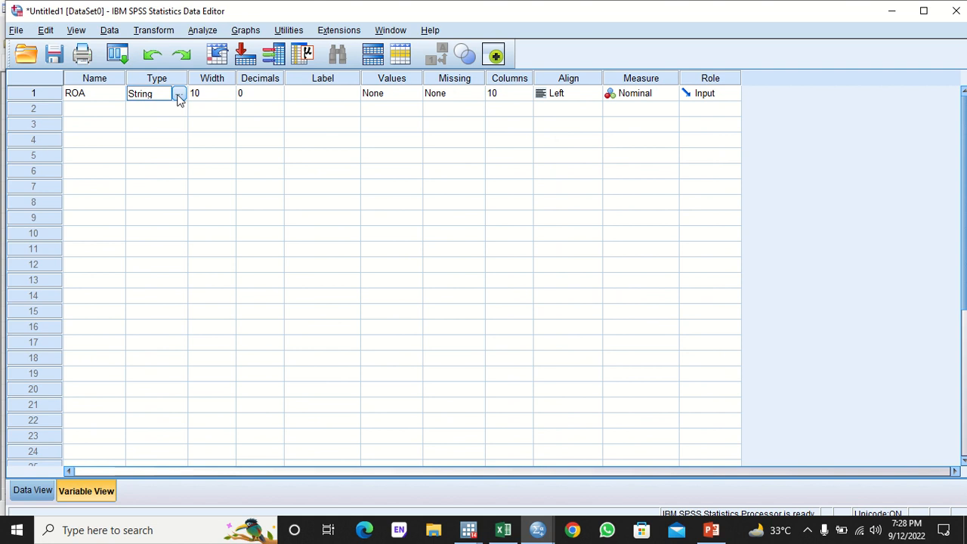
pyautogui.click(181, 94)
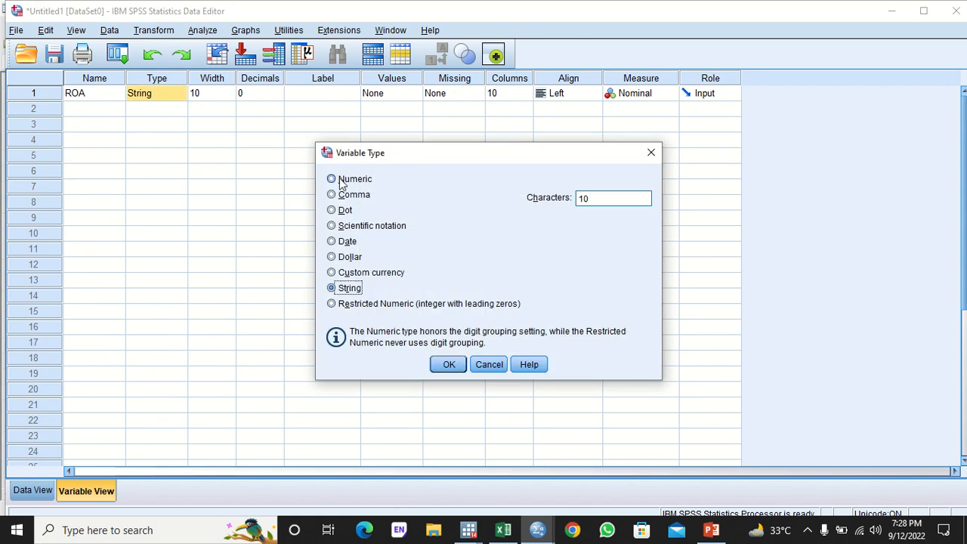
pyautogui.click(332, 179)
pyautogui.click(445, 364)
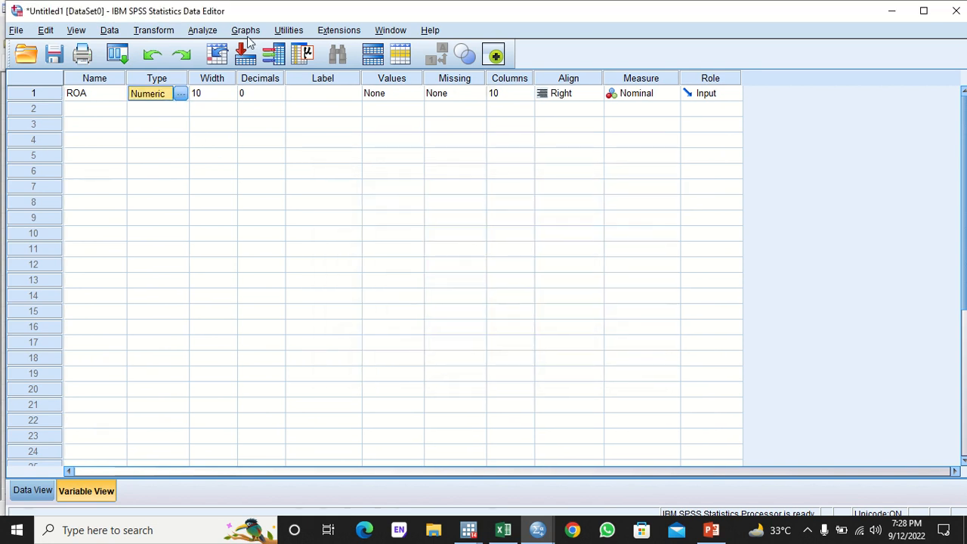
pyautogui.click(268, 93)
pyautogui.click(278, 94)
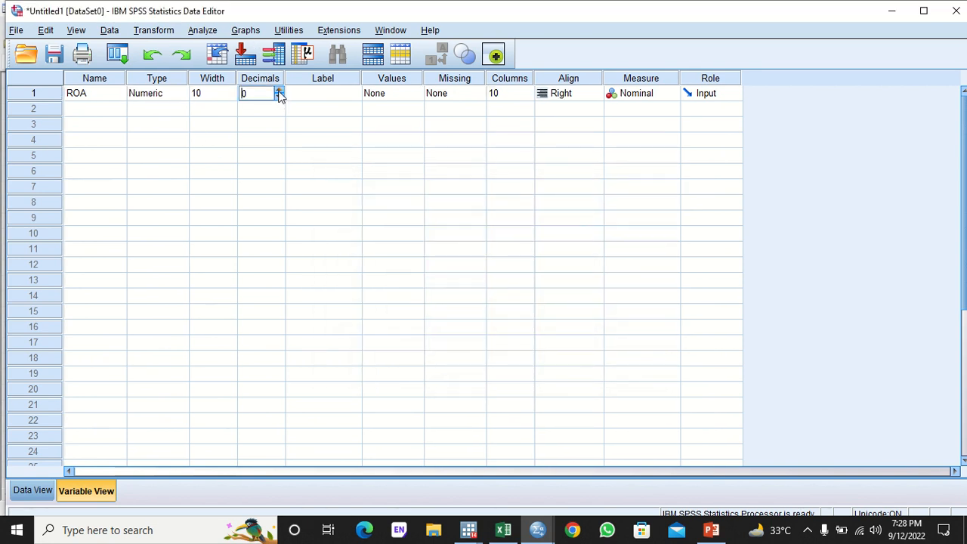
pyautogui.click(278, 94)
pyautogui.click(278, 92)
pyautogui.click(31, 490)
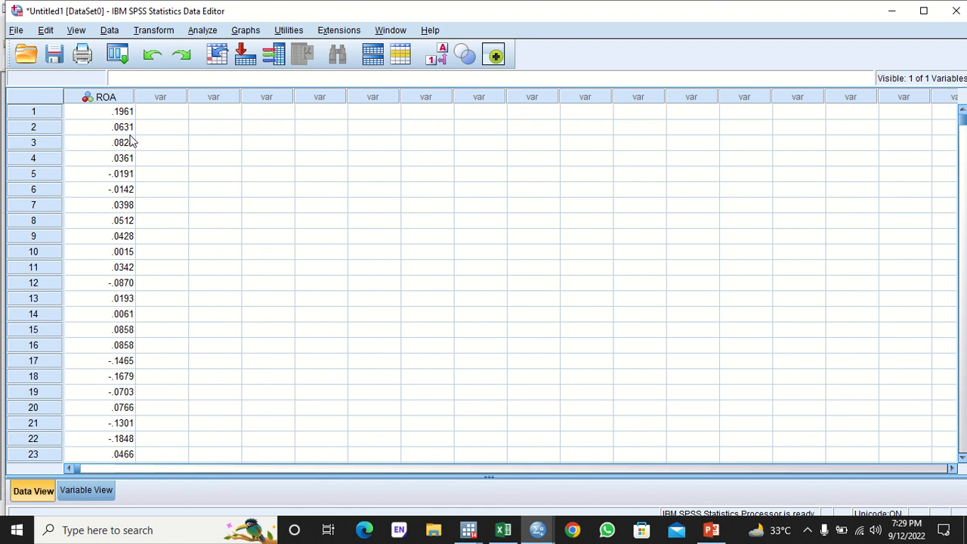
pyautogui.click(160, 30)
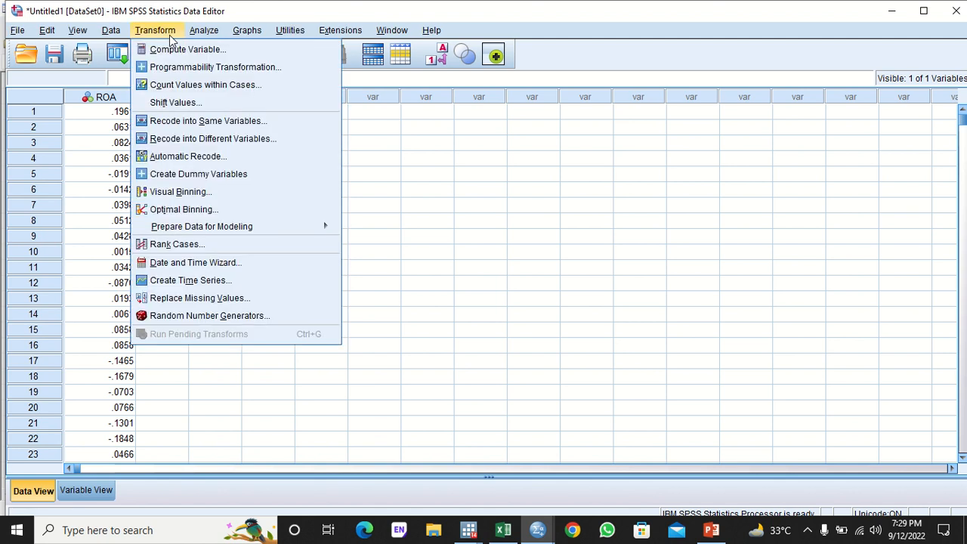
# - Rank ROA with fractional rank only (plain rank off) to create RROA, then view the data
pyautogui.click(218, 245)
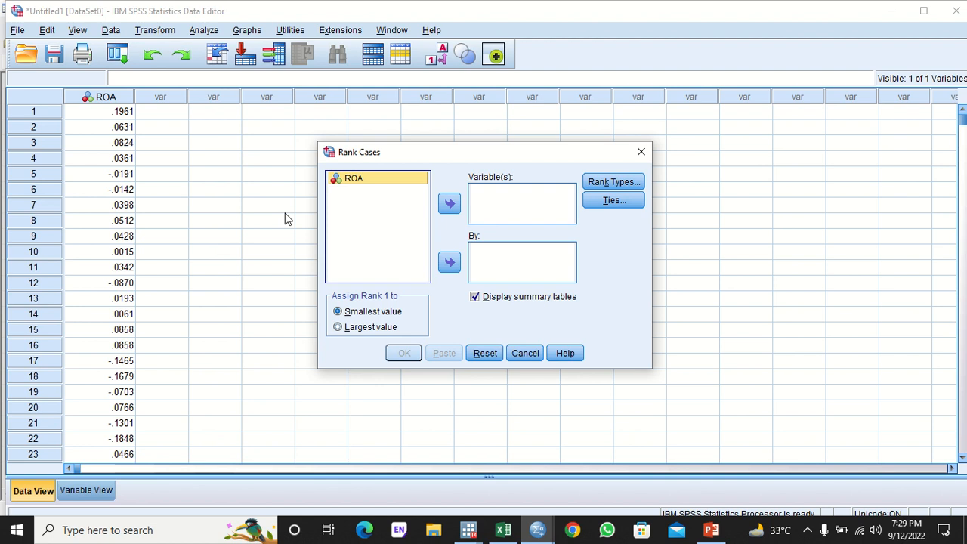
pyautogui.click(450, 204)
pyautogui.click(599, 181)
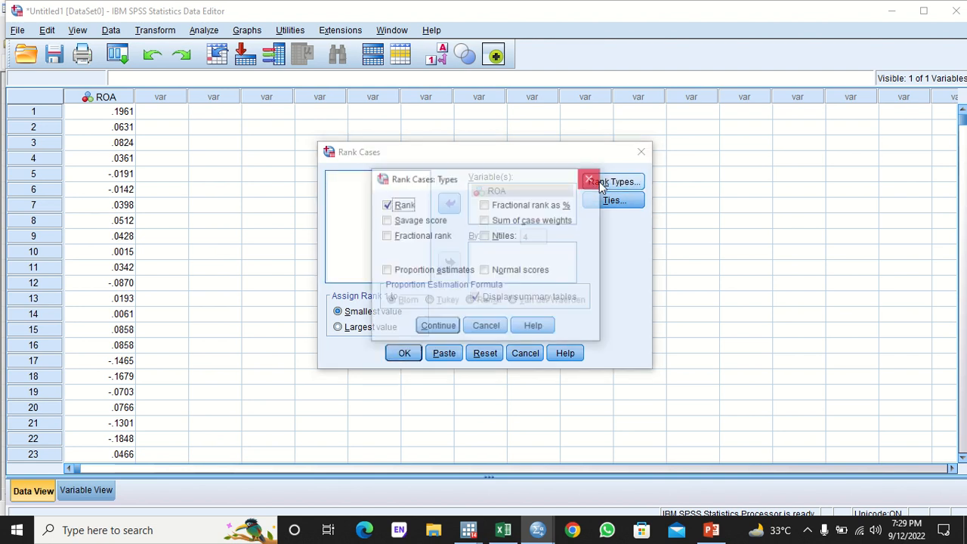
pyautogui.click(417, 235)
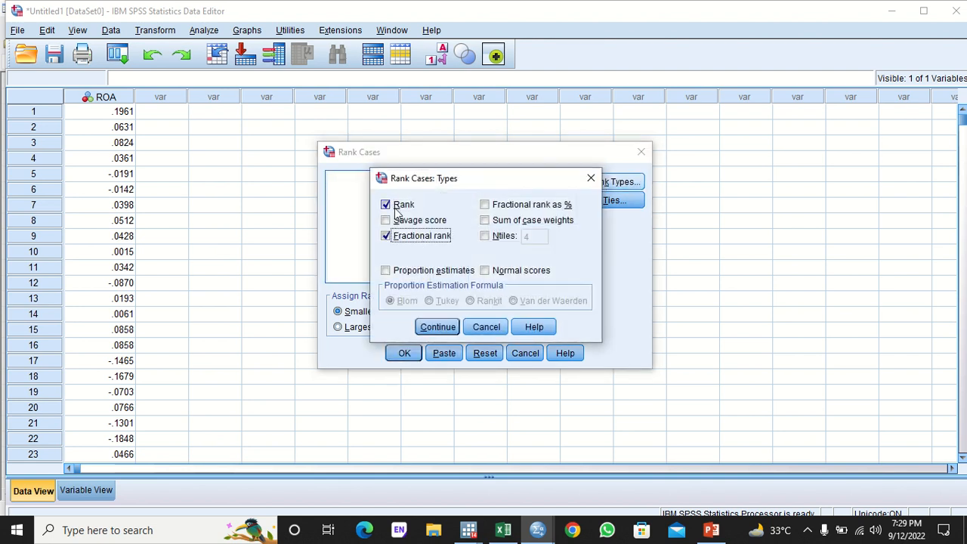
pyautogui.click(400, 204)
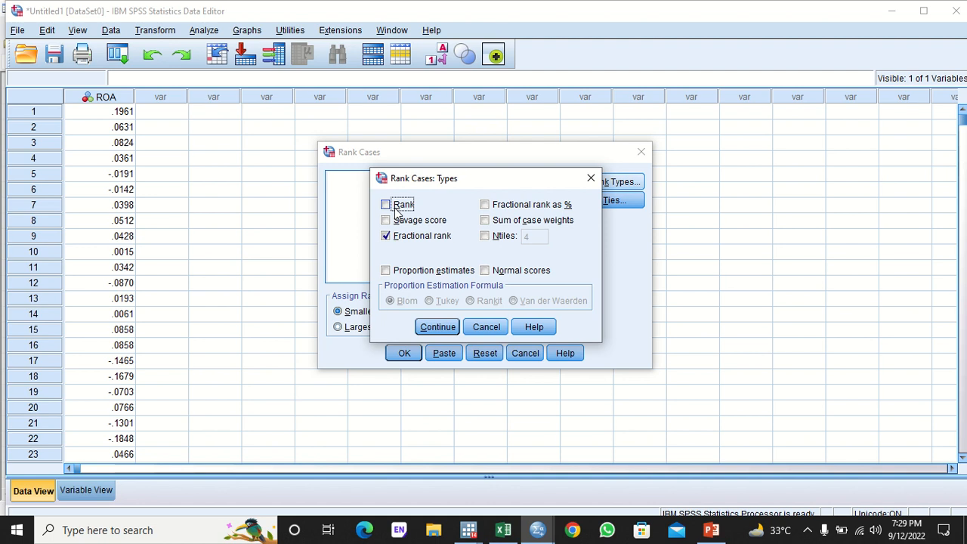
pyautogui.click(437, 326)
pyautogui.click(404, 353)
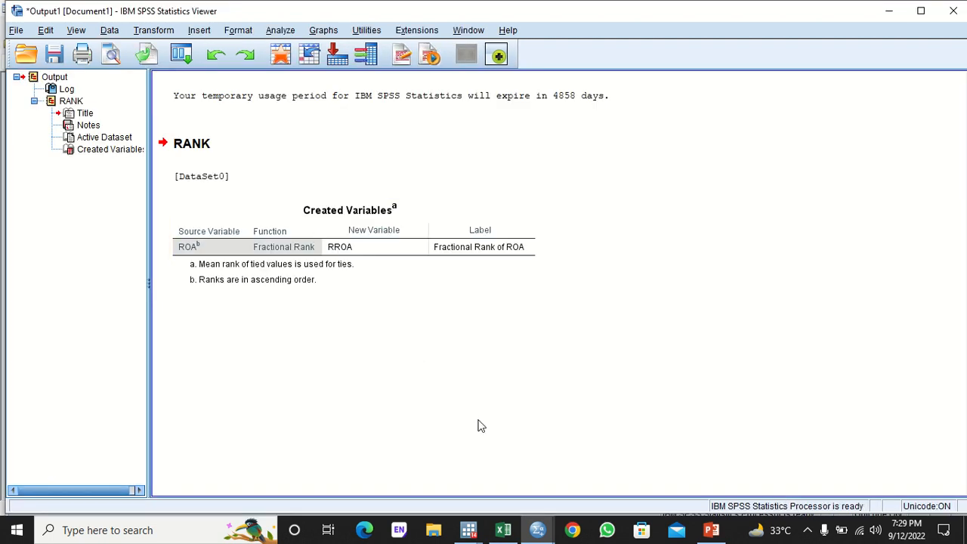
pyautogui.moveTo(538, 529)
pyautogui.click(453, 463)
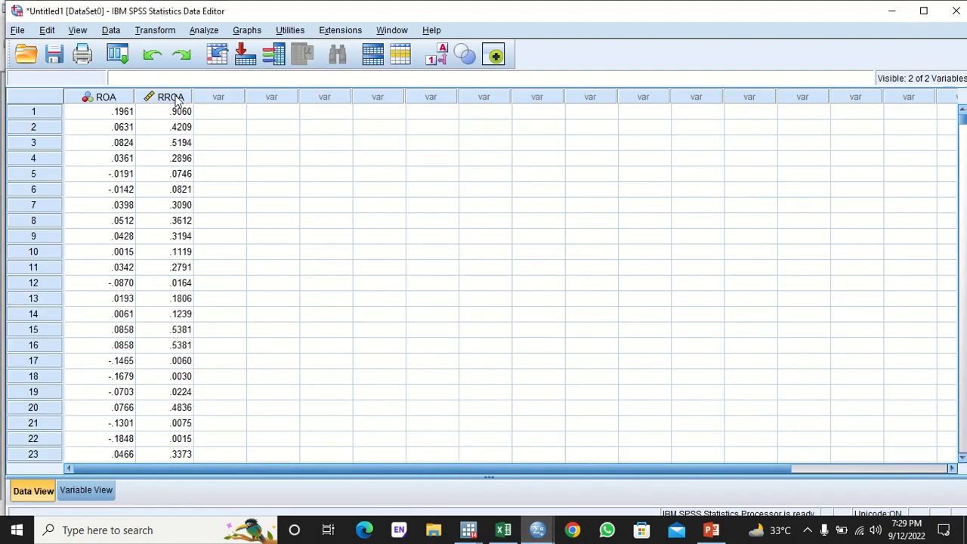
# - Start a new computed variable with the IDF.NORMAL(?,?,?) inverse-normal expression
pyautogui.click(159, 29)
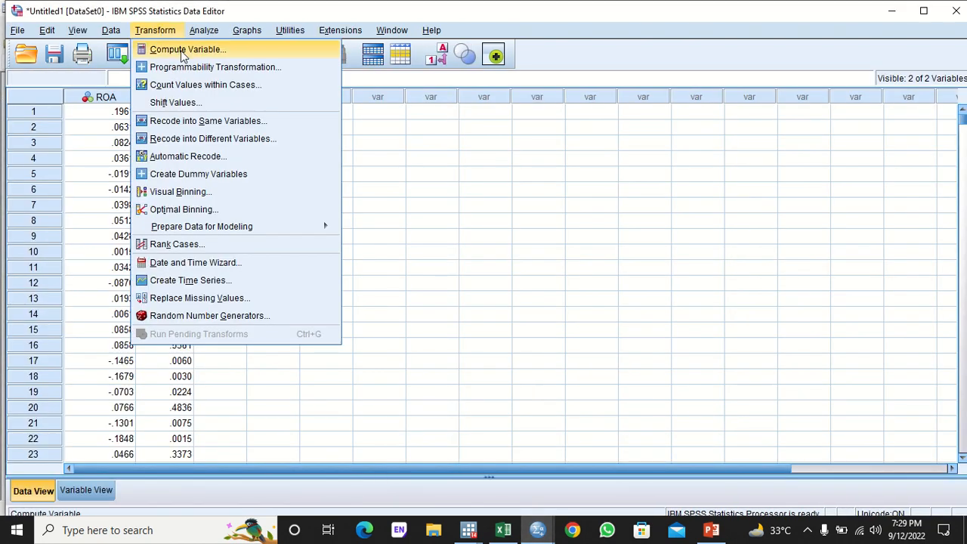
pyautogui.click(181, 50)
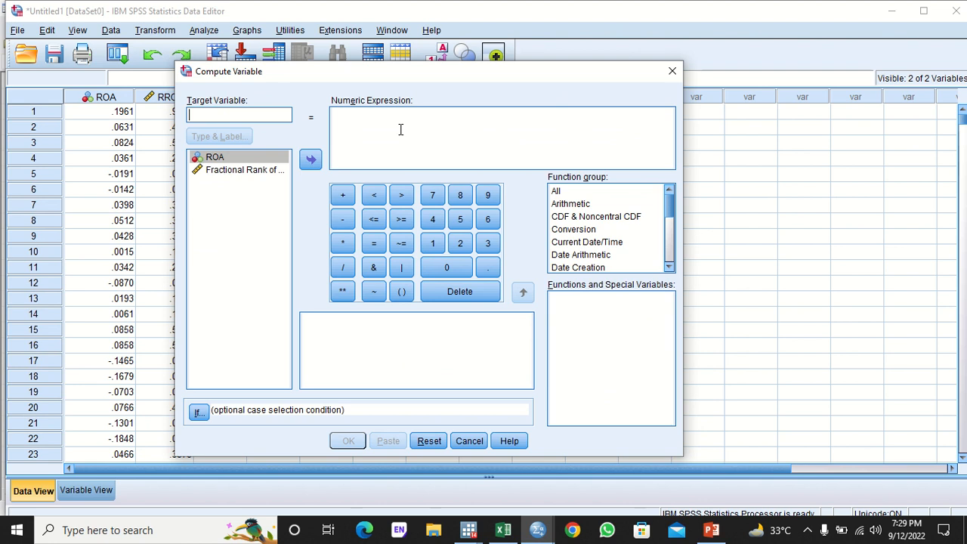
pyautogui.scroll(-2, 671, 208)
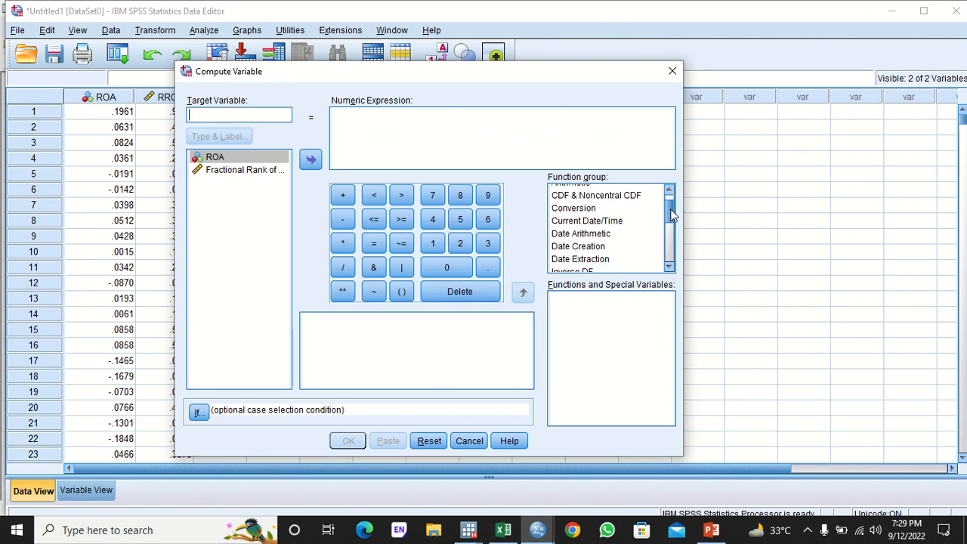
pyautogui.click(578, 233)
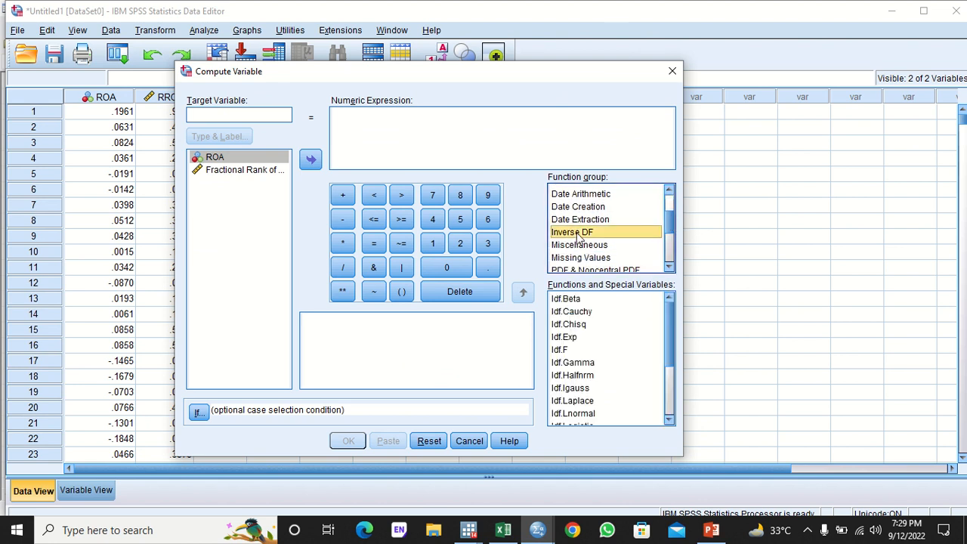
pyautogui.scroll(-2, 668, 347)
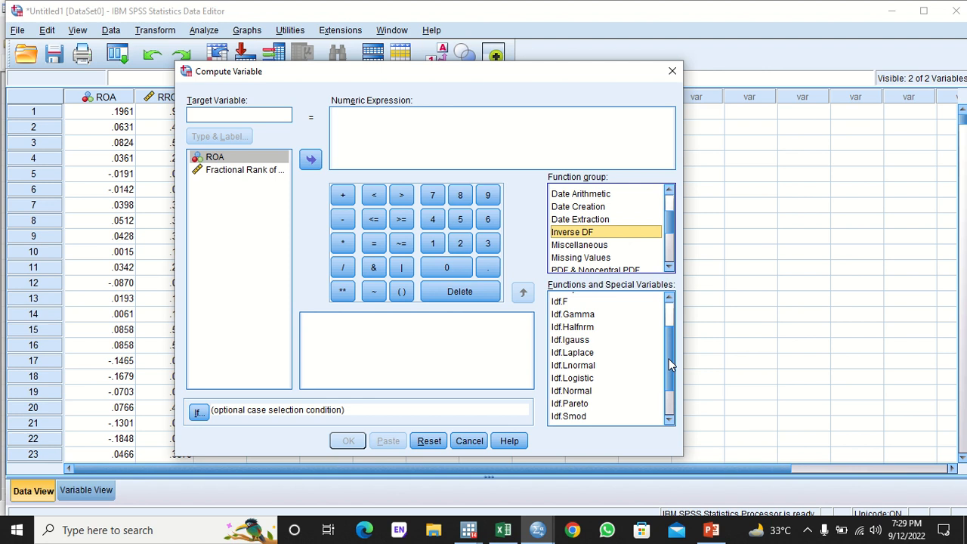
pyautogui.doubleClick(572, 389)
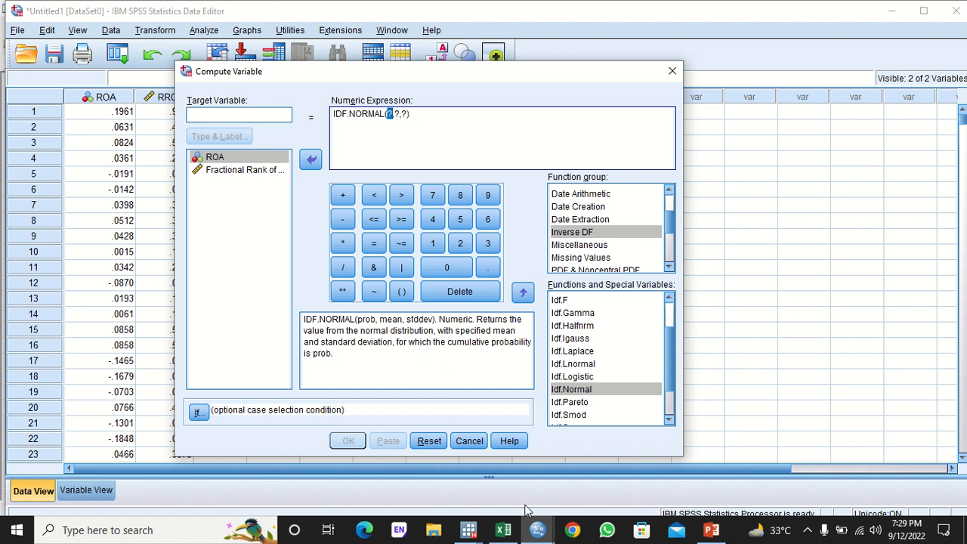
# - Switch to Stata and focus its results output
pyautogui.moveTo(462, 523)
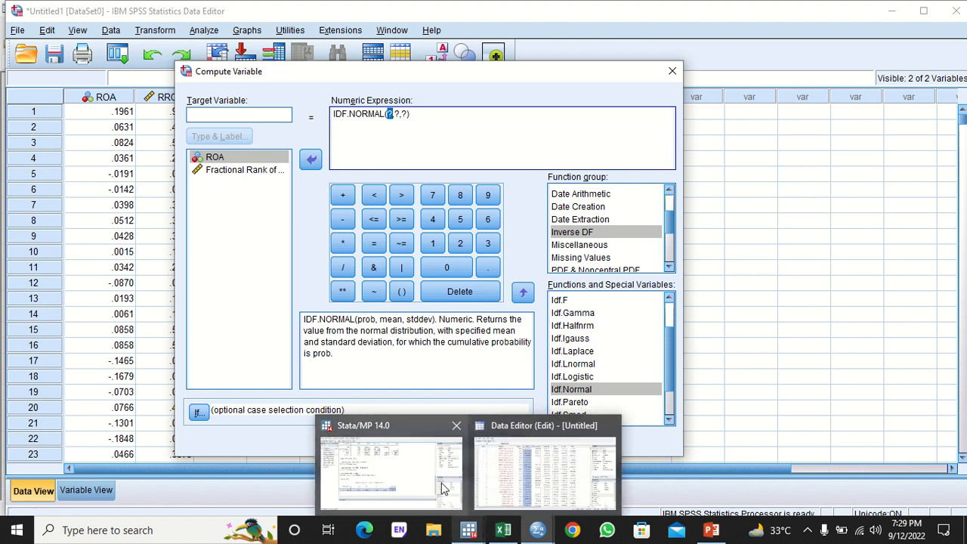
pyautogui.click(446, 492)
pyautogui.click(197, 180)
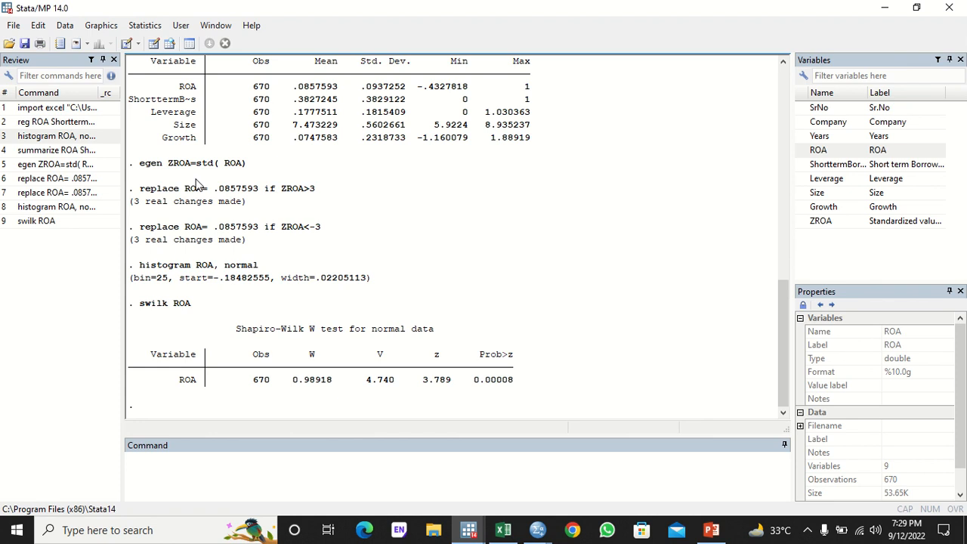
# - Rerun summarize ROA ShorttermBorrowings Leverage Size Growth to get ROA's mean .085178 and SD .0806868
pyautogui.click(74, 151)
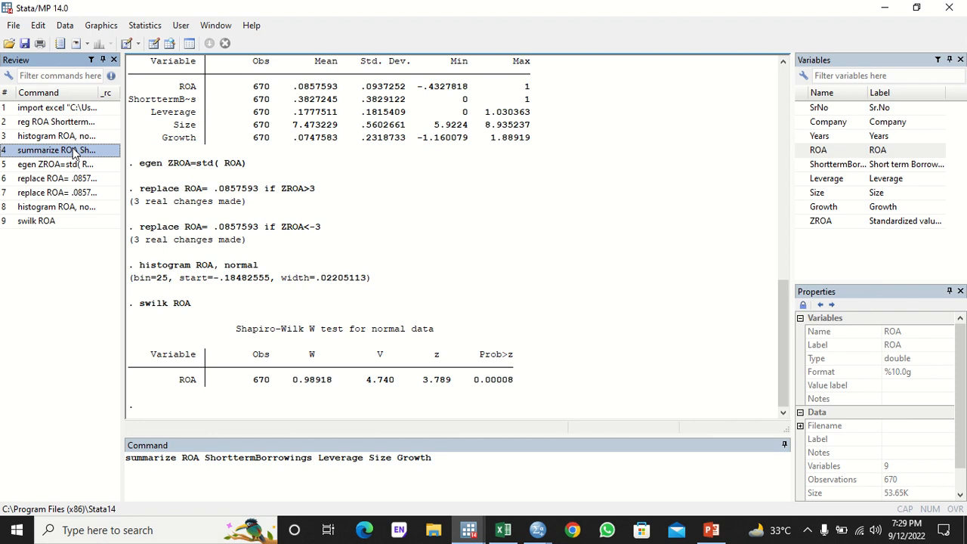
pyautogui.doubleClick(74, 150)
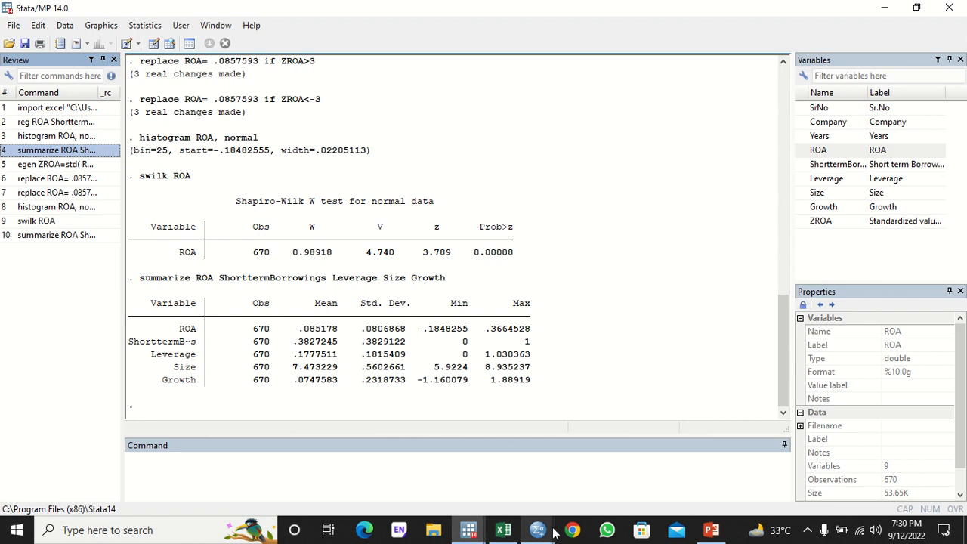
# - Insert RROA as the probability argument of IDF.NORMAL
pyautogui.moveTo(547, 530)
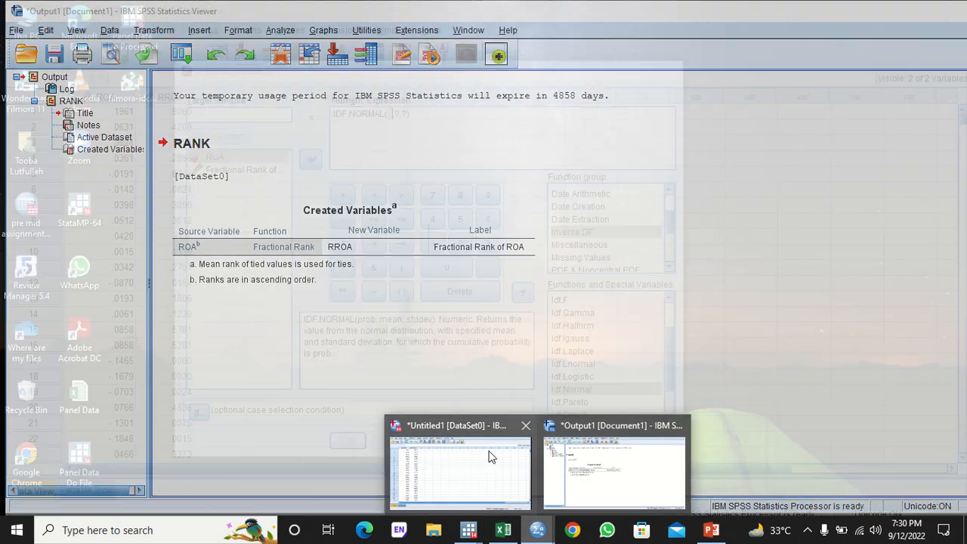
pyautogui.click(489, 456)
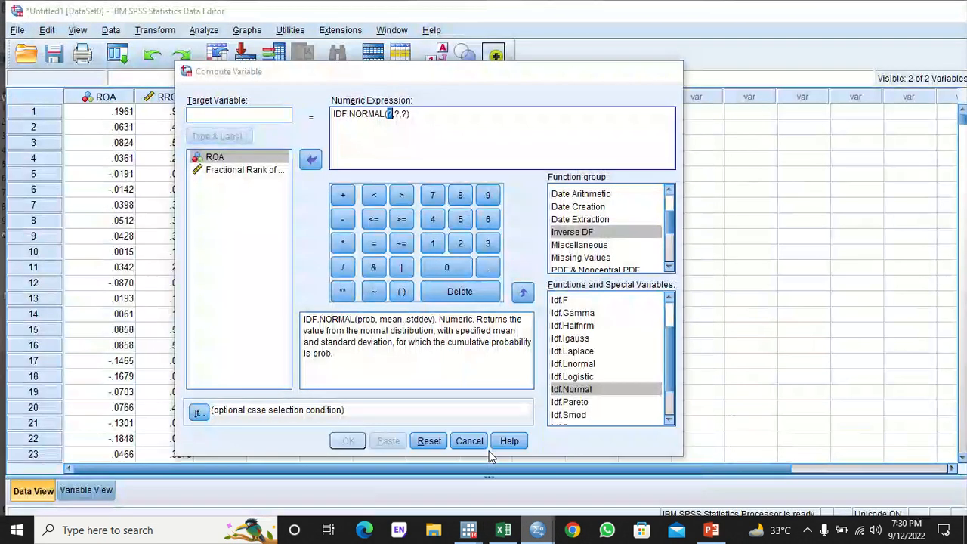
pyautogui.click(240, 170)
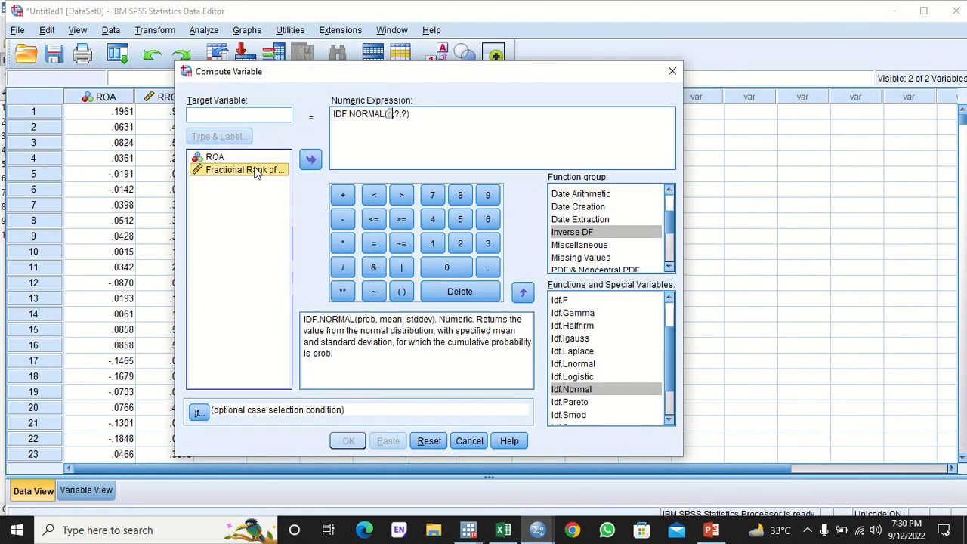
pyautogui.click(310, 161)
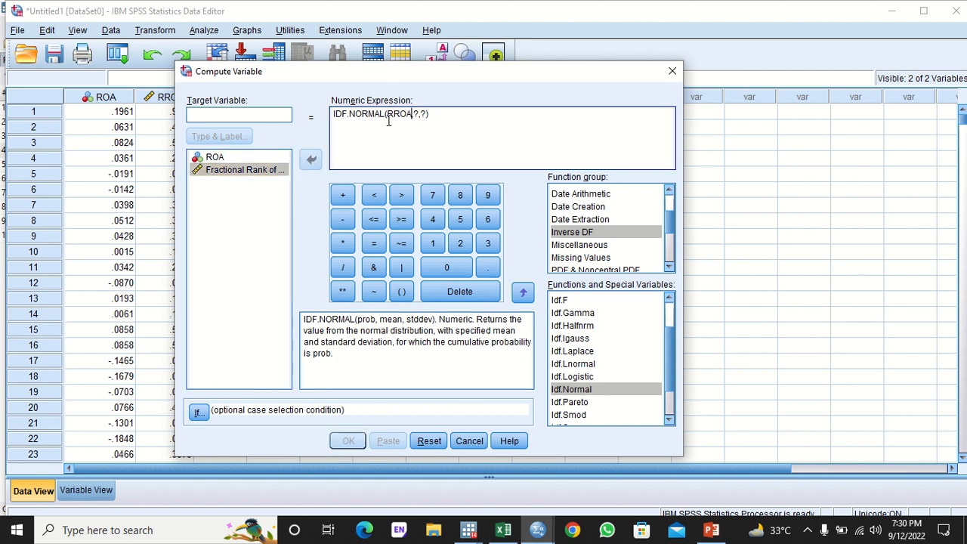
pyautogui.click(419, 113)
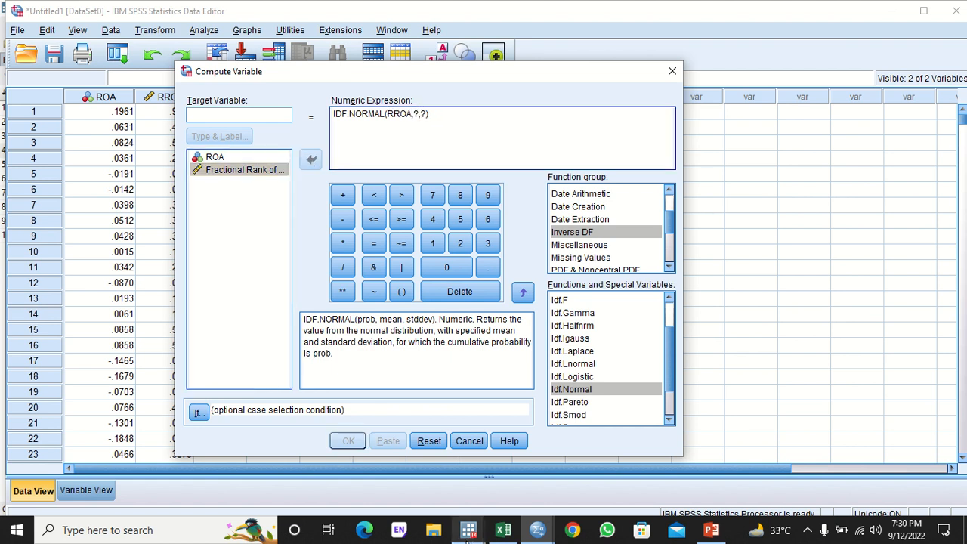
# - Copy ROA's mean .085178 from Stata into the expression's second argument
pyautogui.moveTo(466, 536)
pyautogui.click(411, 469)
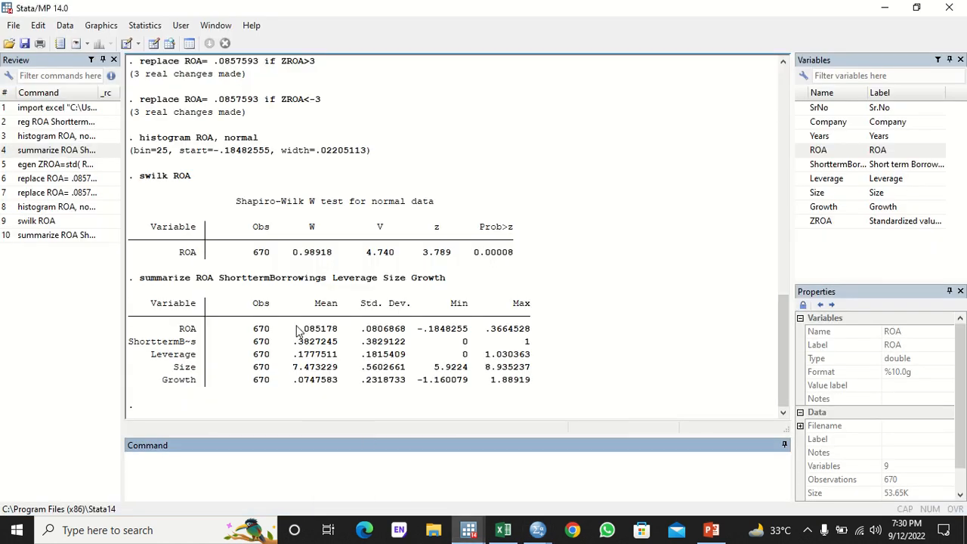
pyautogui.moveTo(294, 330); pyautogui.dragTo(341, 334)
pyautogui.hotkey('ctrl', 'c')
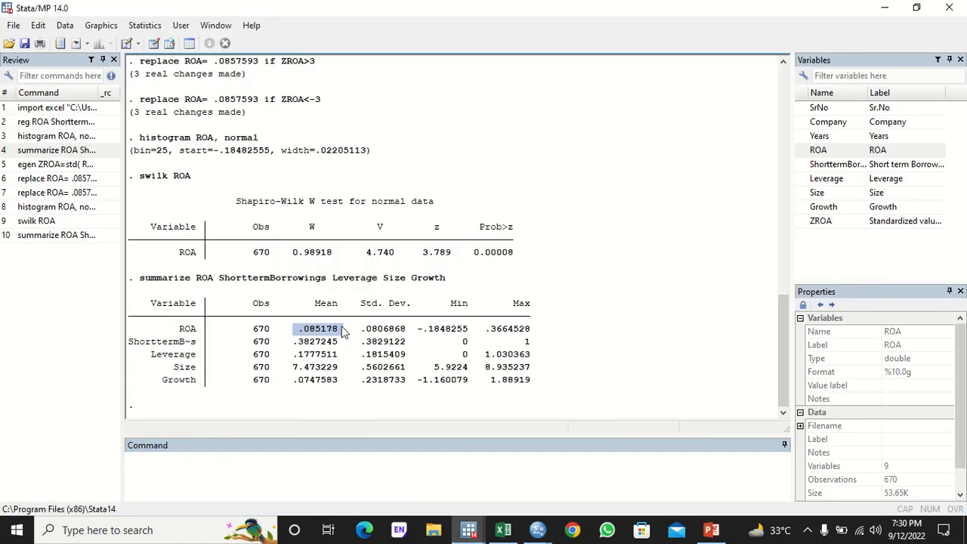
pyautogui.moveTo(537, 530)
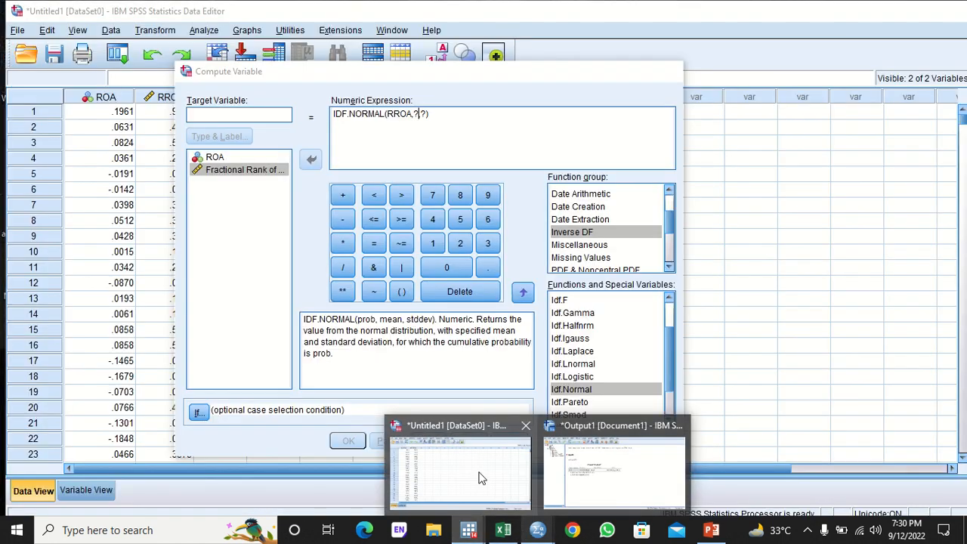
pyautogui.click(481, 477)
pyautogui.press('BackSpace')
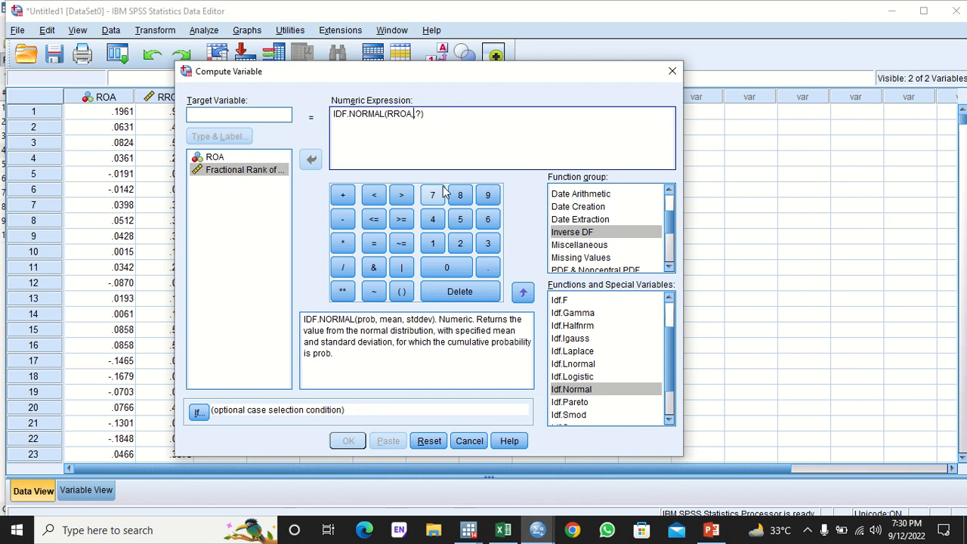
pyautogui.hotkey('ctrl', 'v')
pyautogui.press('BackSpace')
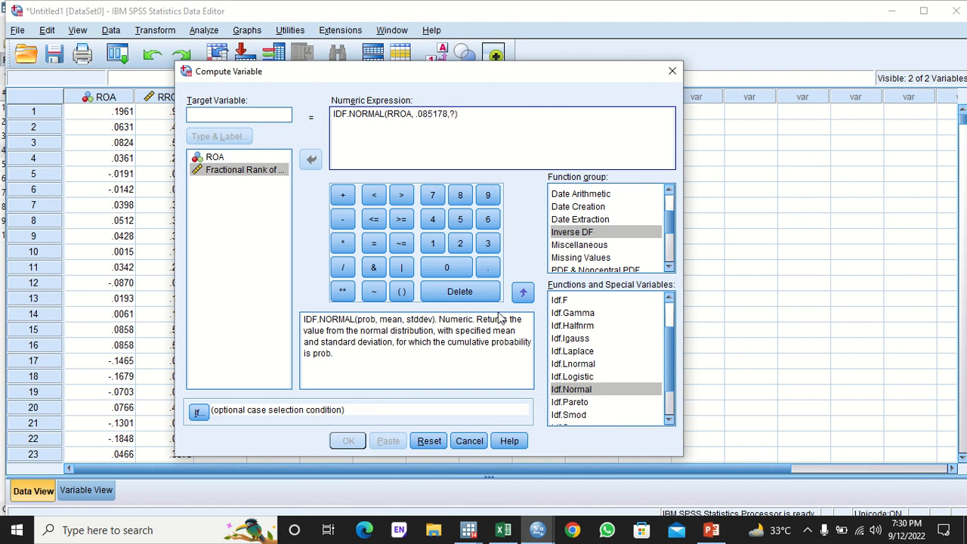
# - Copy ROA's standard deviation .0806868 from Stata into the third argument
pyautogui.moveTo(478, 534)
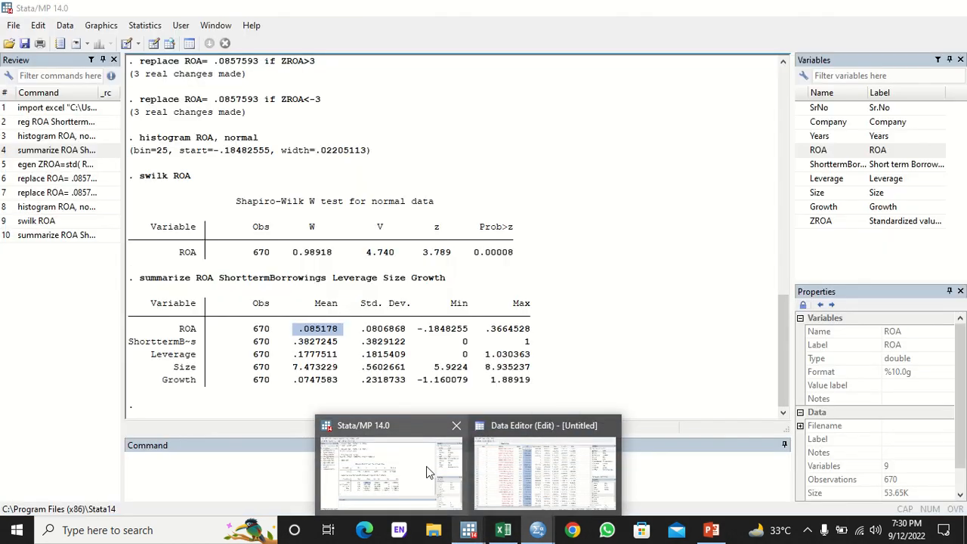
pyautogui.click(381, 467)
pyautogui.moveTo(356, 329); pyautogui.dragTo(411, 330)
pyautogui.hotkey('ctrl', 'c')
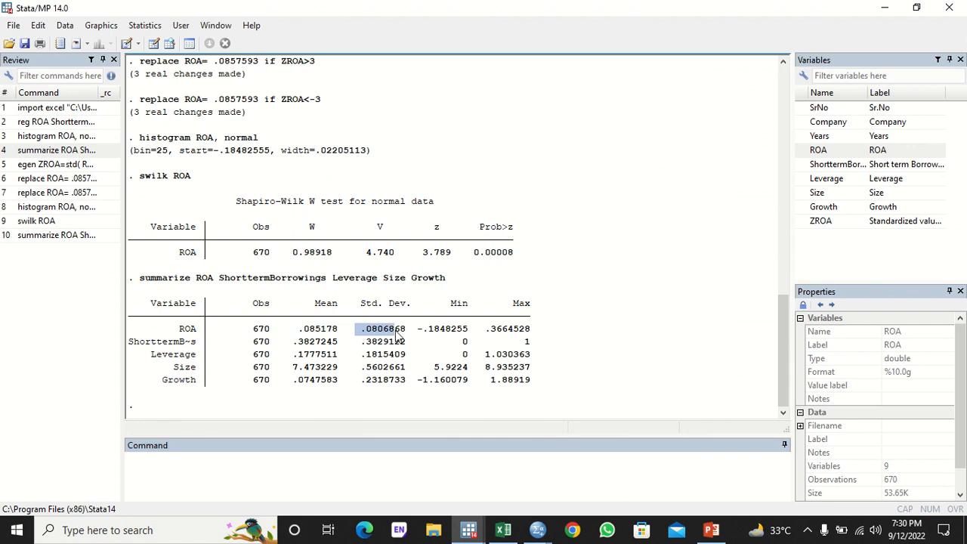
pyautogui.moveTo(533, 532)
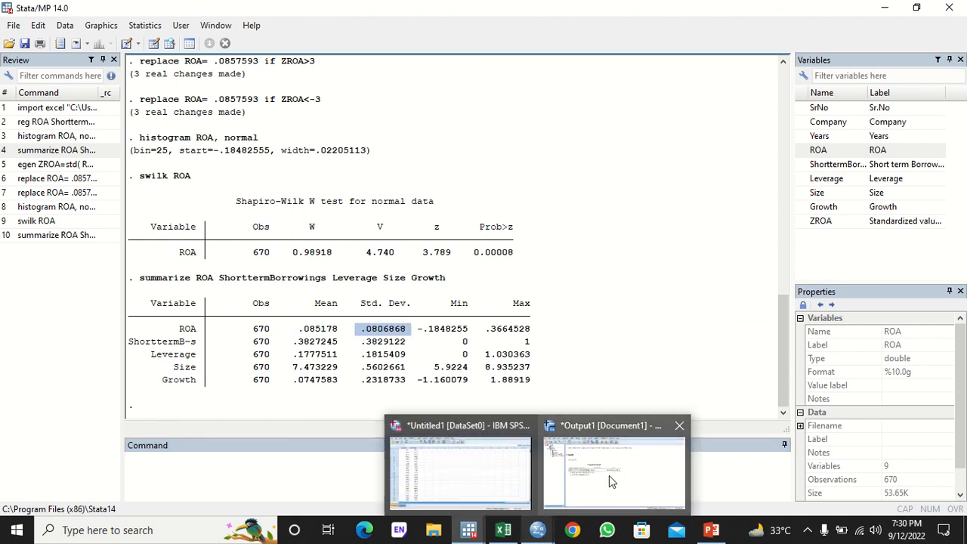
pyautogui.click(496, 451)
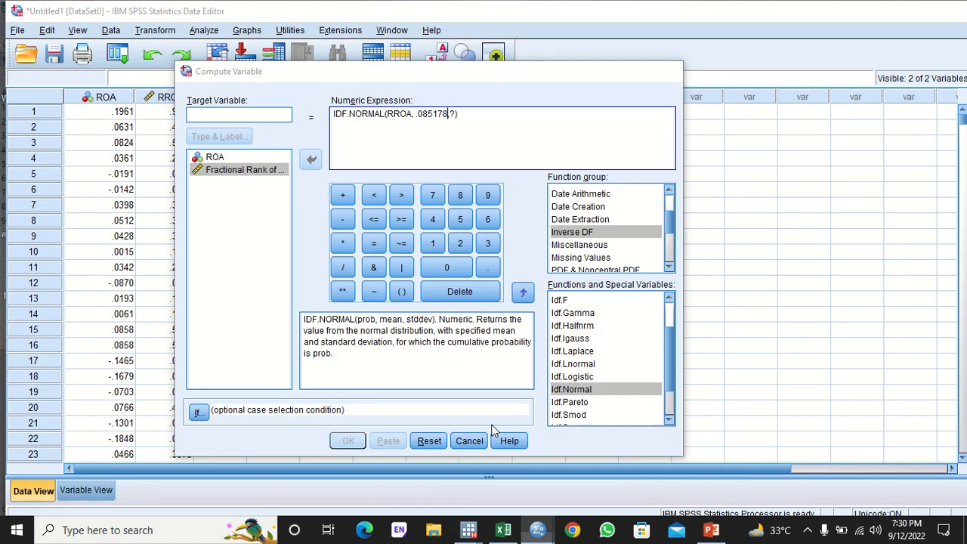
pyautogui.click(456, 114)
pyautogui.press('BackSpace')
pyautogui.hotkey('ctrl', 'v')
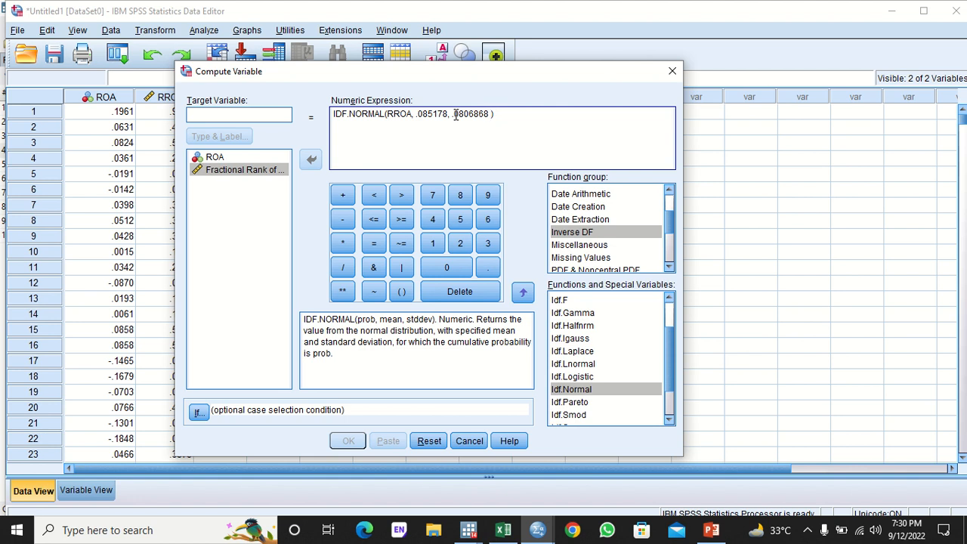
pyautogui.press('BackSpace')
# - Name the target variable TROA and compute it
pyautogui.click(270, 114)
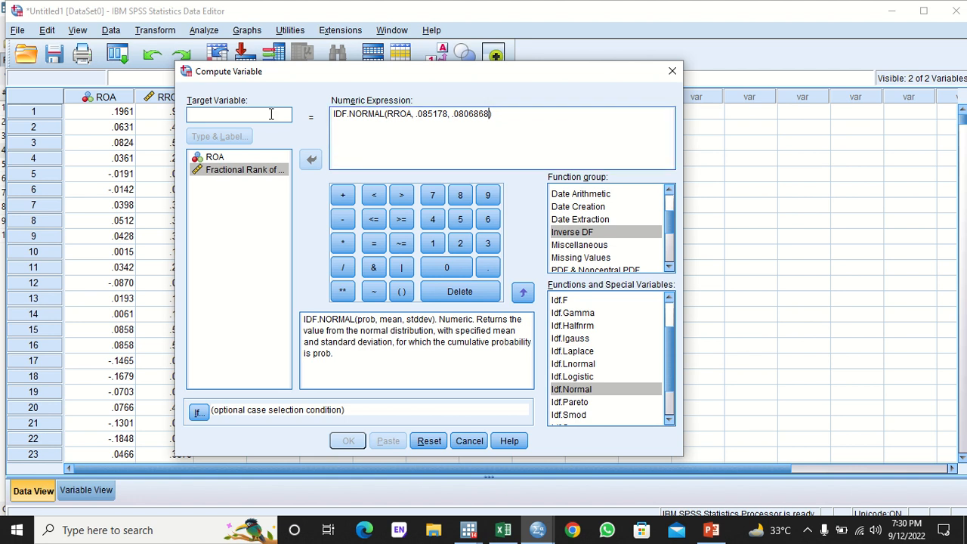
pyautogui.write('TROA')
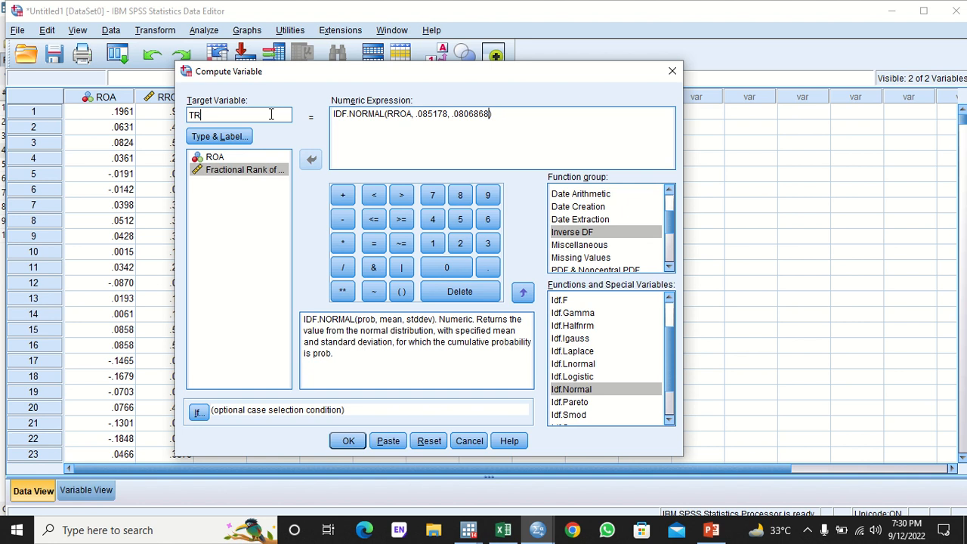
pyautogui.click(359, 442)
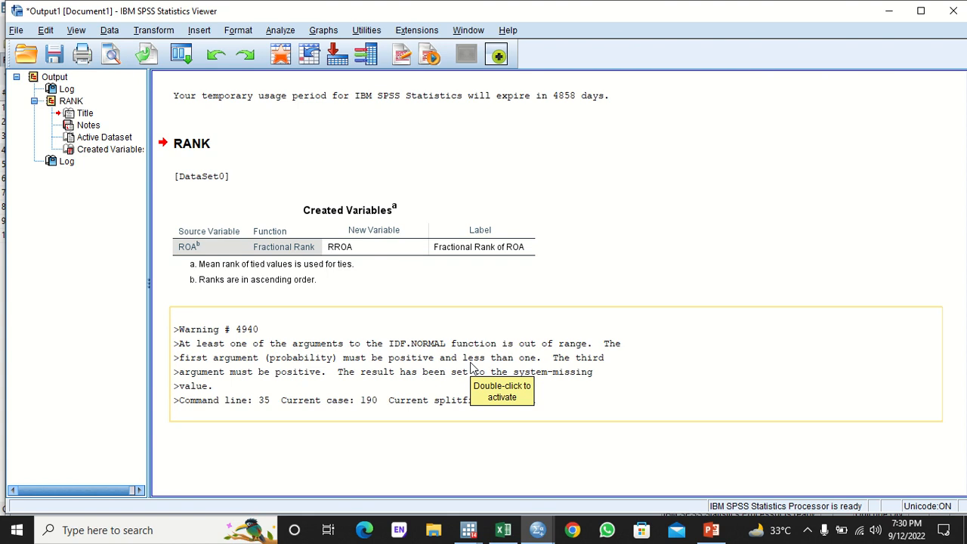
# - Overwrite row 190's RROA value 1.0000 with row 189's value .9940
pyautogui.moveTo(538, 530)
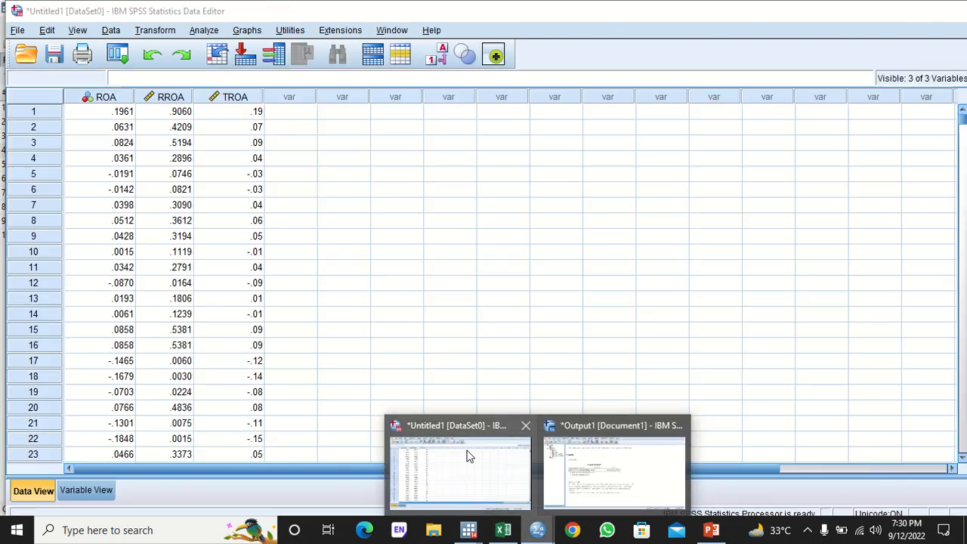
pyautogui.click(467, 456)
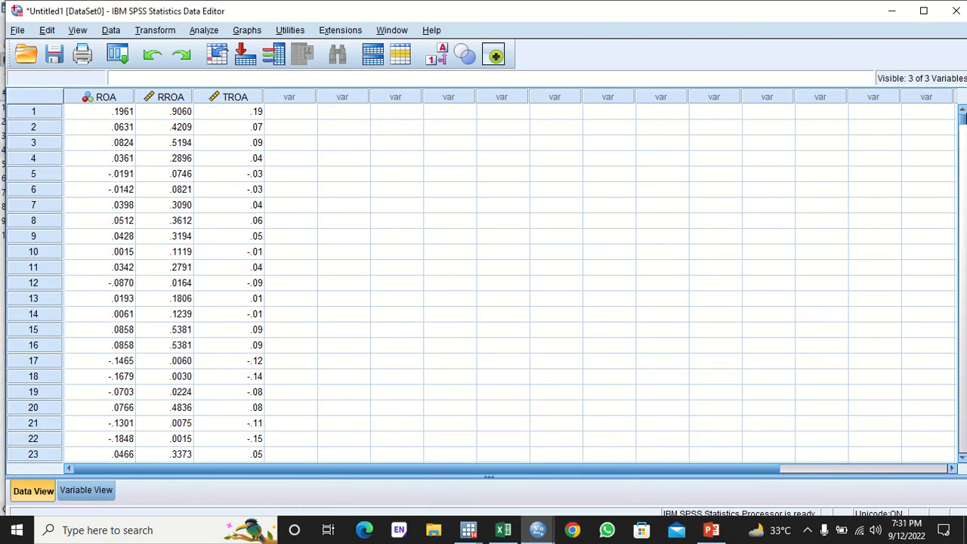
pyautogui.click(176, 95)
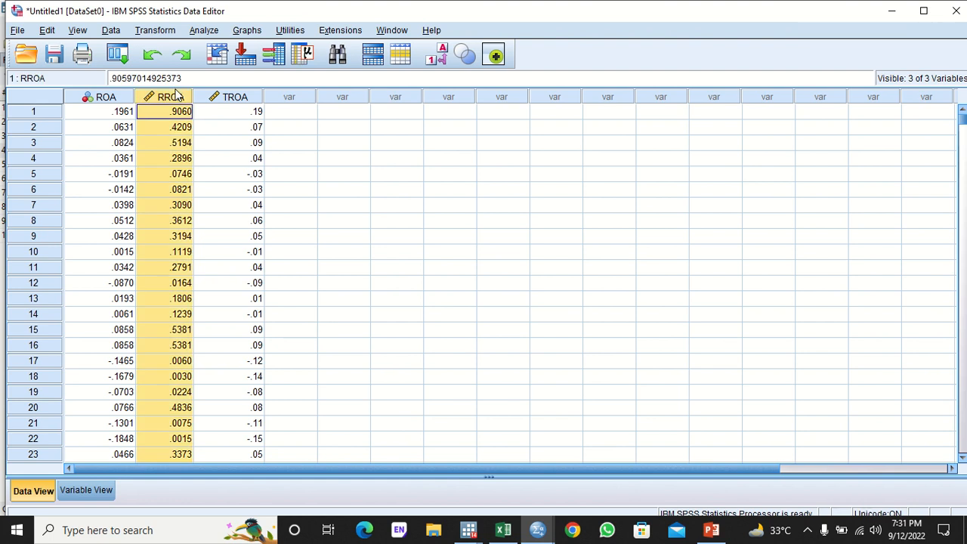
pyautogui.moveTo(962, 117); pyautogui.dragTo(962, 175)
pyautogui.moveTo(963, 187); pyautogui.dragTo(964, 206)
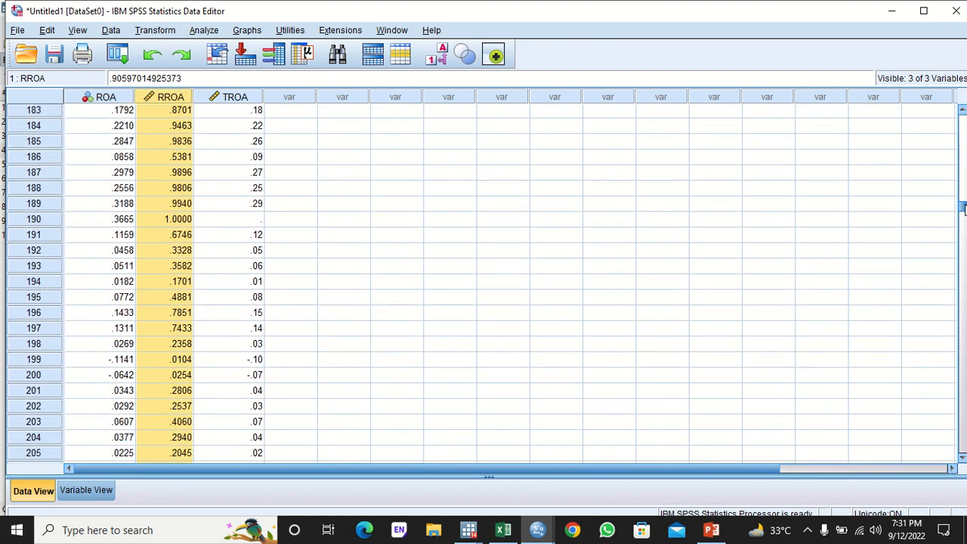
pyautogui.click(181, 221)
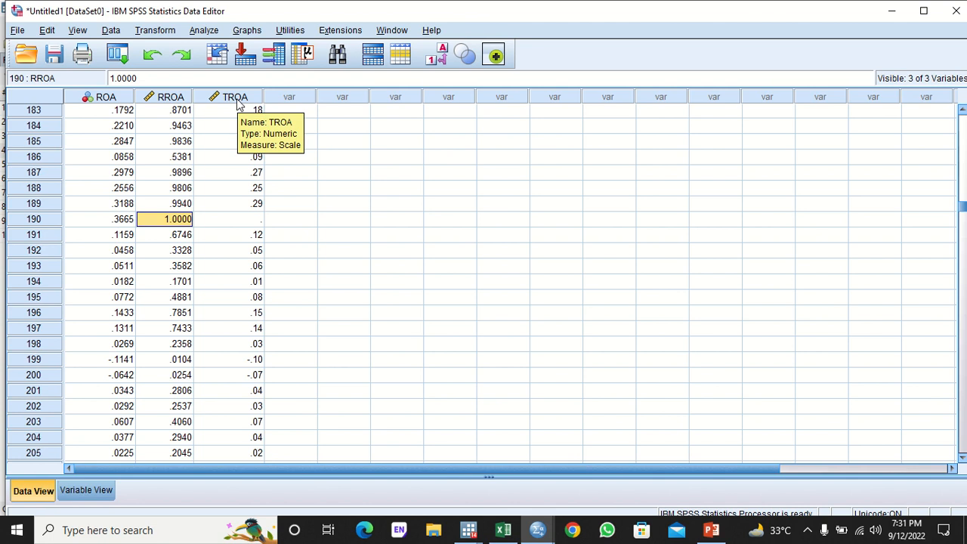
pyautogui.click(181, 204)
pyautogui.press('Down')
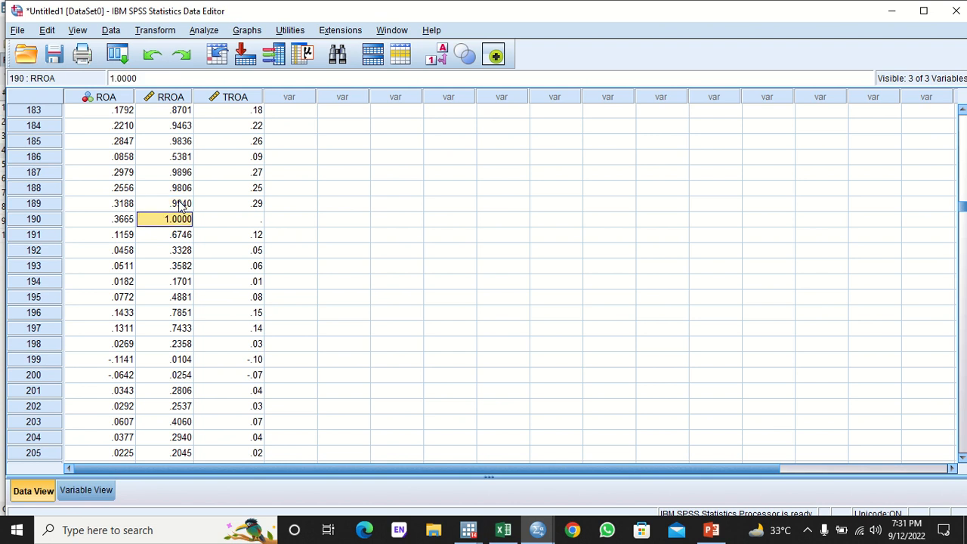
pyautogui.write('.99402985074627')
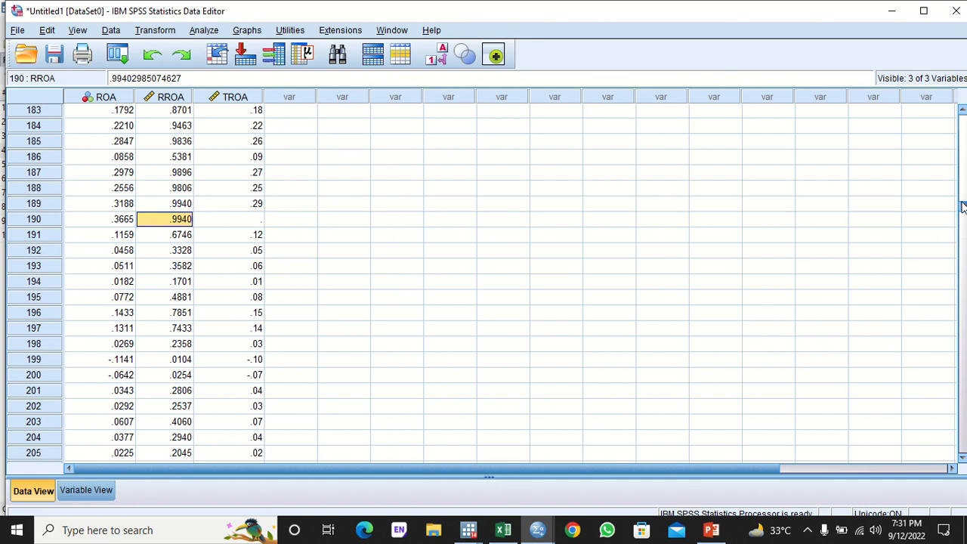
pyautogui.moveTo(962, 207)
pyautogui.mouseDown()
pyautogui.moveTo(962, 248)
pyautogui.moveTo(963, 191)
pyautogui.moveTo(964, 202)
pyautogui.mouseUp()
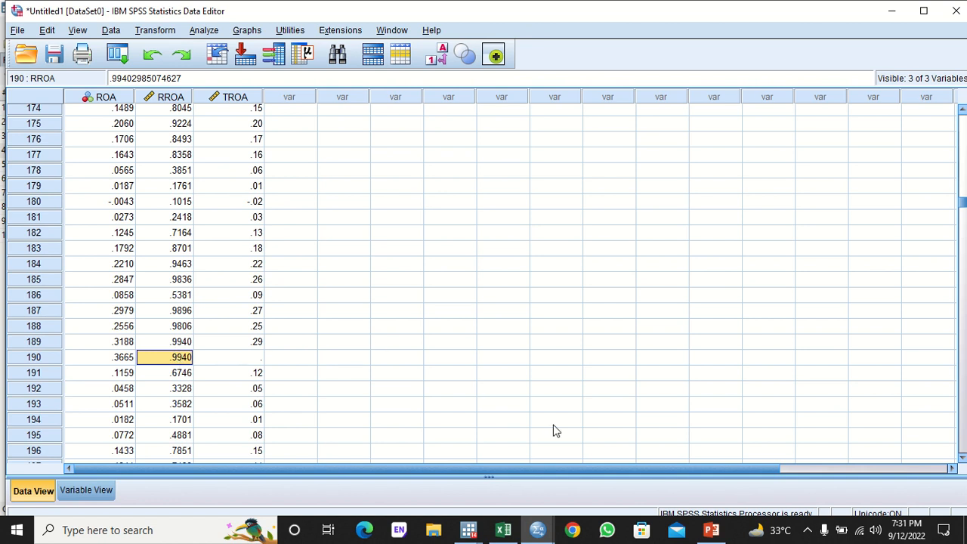
# - Recompute the same IDF.NORMAL expression with the target variable renamed from TROA to NROA
pyautogui.click(151, 29)
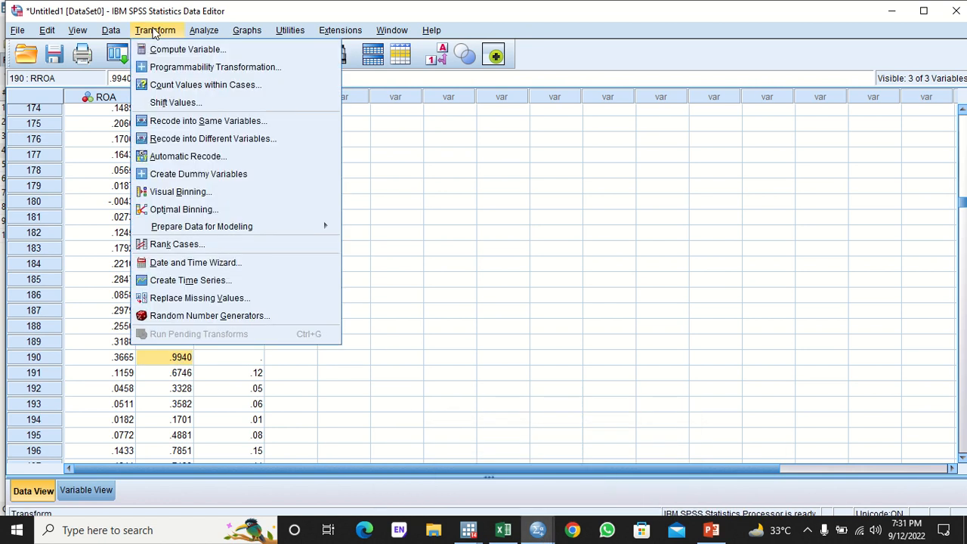
pyautogui.click(181, 48)
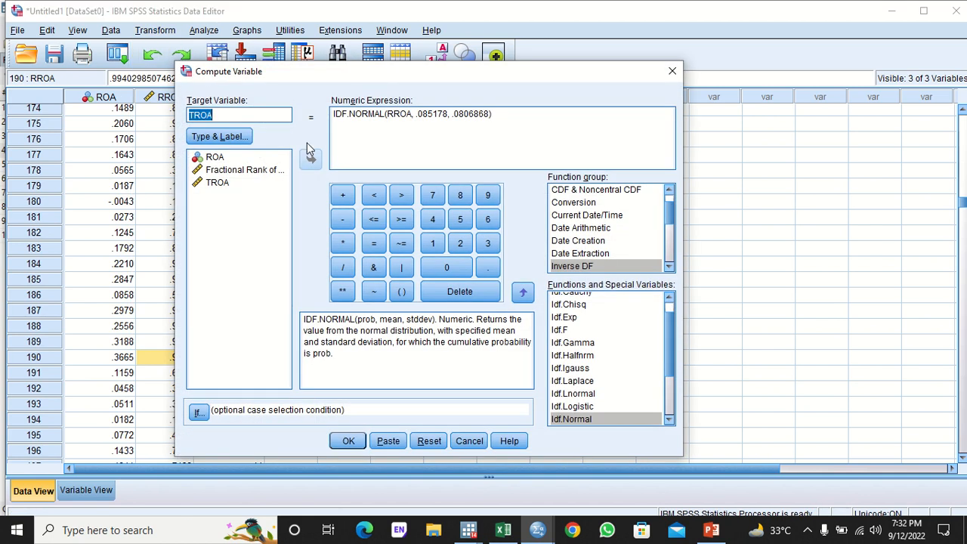
pyautogui.click(192, 114)
pyautogui.press('BackSpace')
pyautogui.write('N')
pyautogui.click(348, 440)
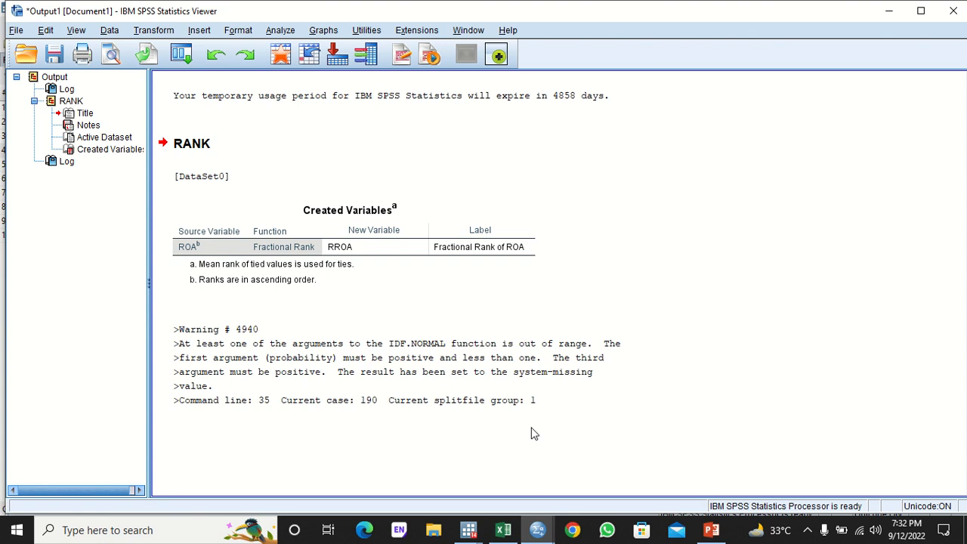
# - Return to the data grid and select the whole NROA column
pyautogui.moveTo(538, 529)
pyautogui.click(458, 466)
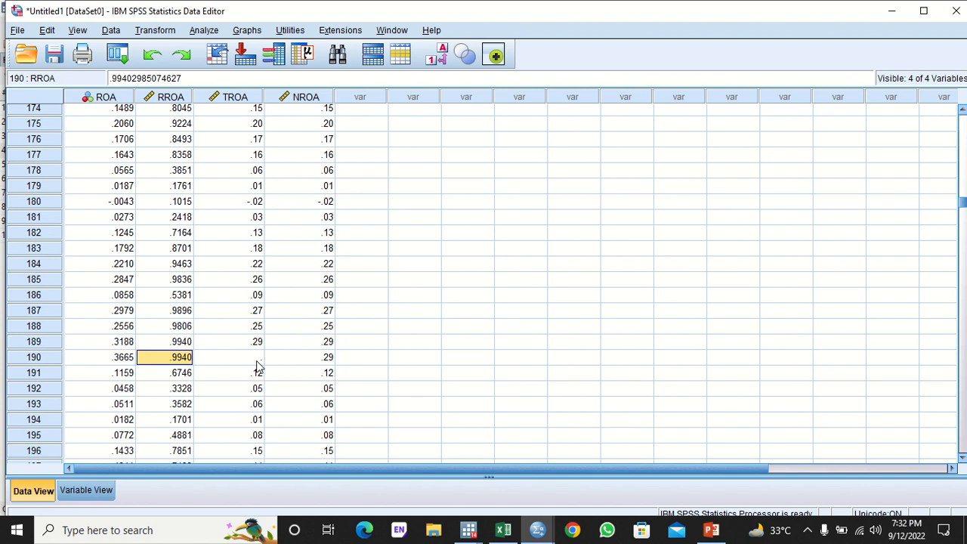
pyautogui.click(323, 98)
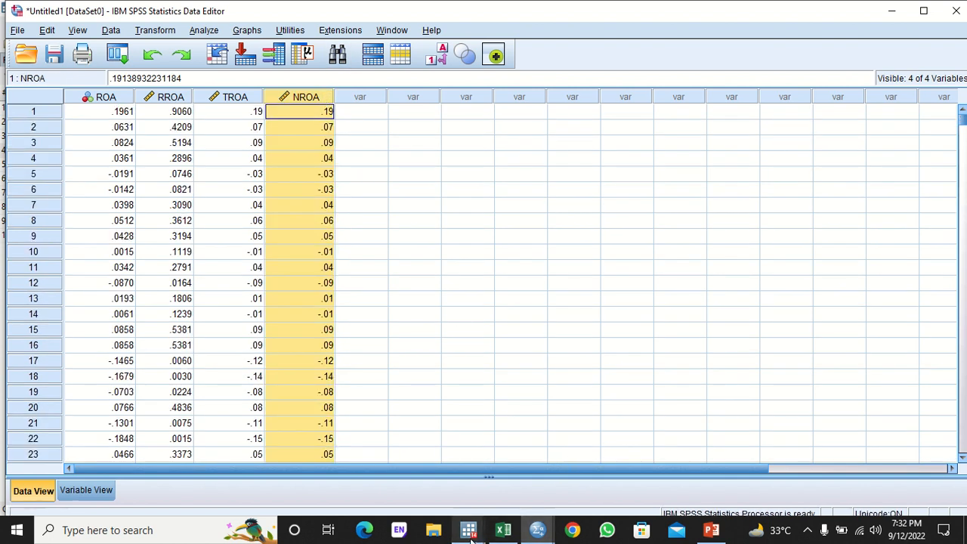
# - Paste the NROA values into the empty column after ZROA in Stata's Data Editor
pyautogui.moveTo(470, 537)
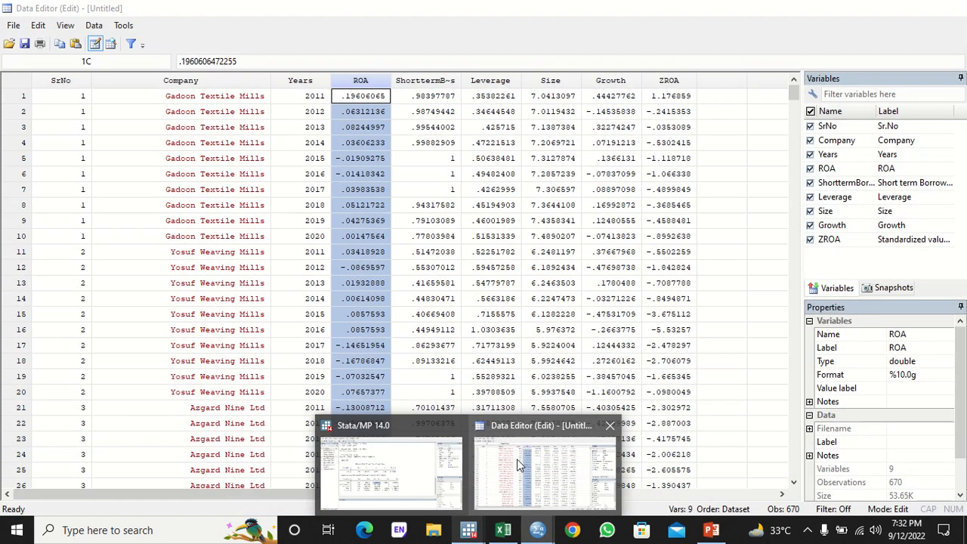
pyautogui.click(544, 468)
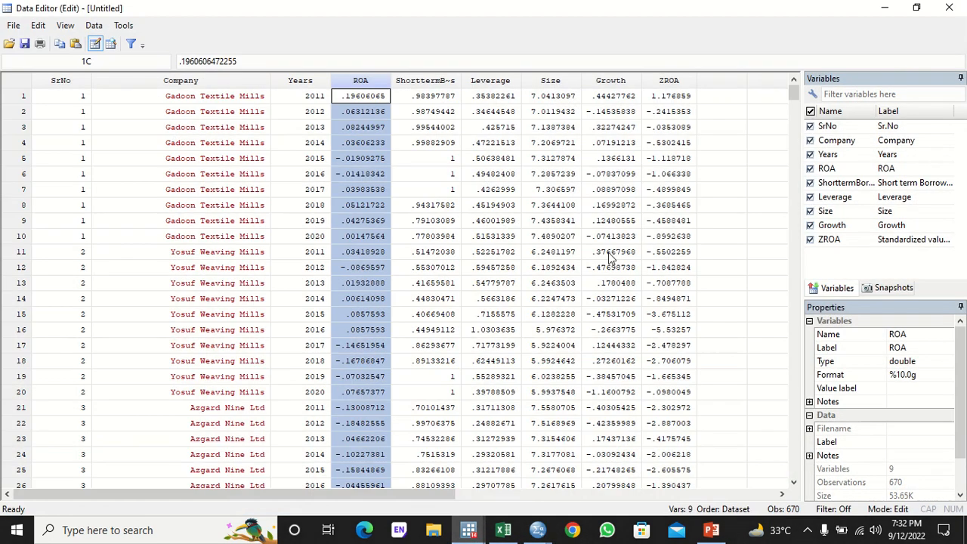
pyautogui.click(719, 96)
pyautogui.hotkey('ctrl', 'v')
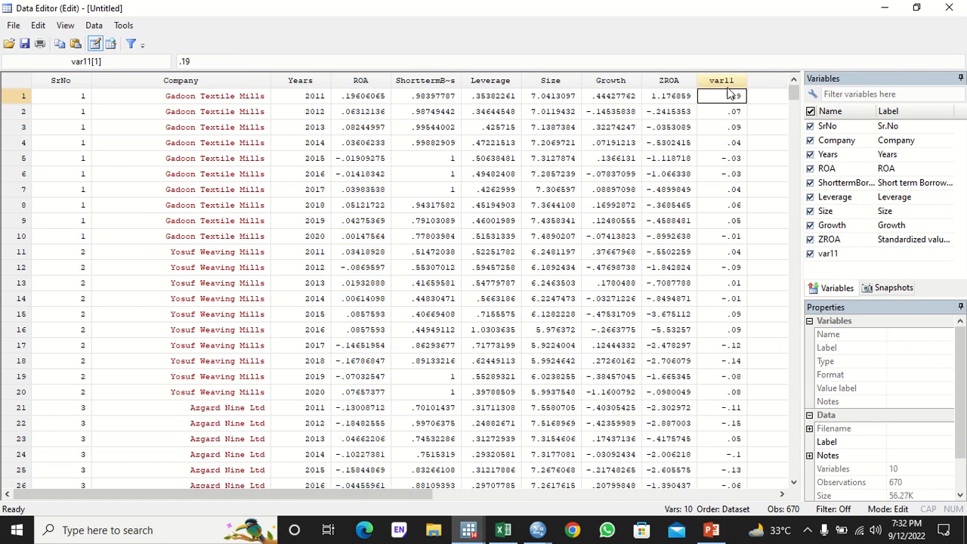
# - Rename the new var11 variable to NROA and return to the main Stata window
pyautogui.click(721, 81)
pyautogui.click(927, 336)
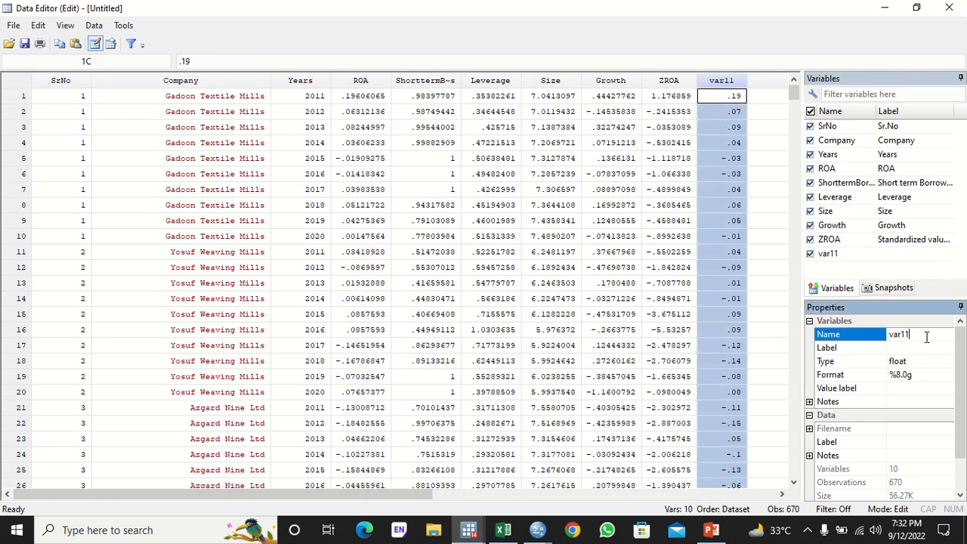
pyautogui.press('BackSpace')
pyautogui.press('BackSpace')
pyautogui.press('BackSpace')
pyautogui.press('BackSpace')
pyautogui.press('BackSpace')
pyautogui.write('NROA')
pyautogui.press('Return')
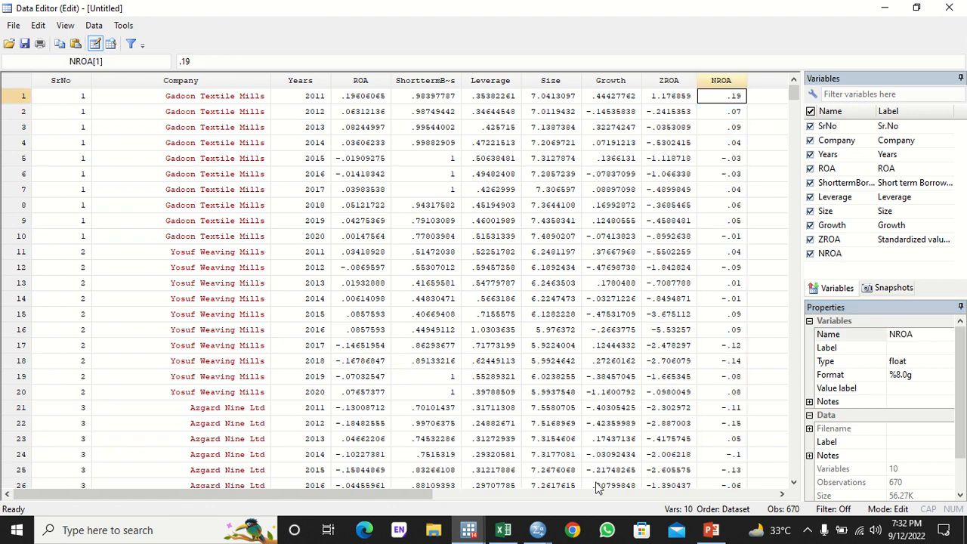
pyautogui.click(469, 529)
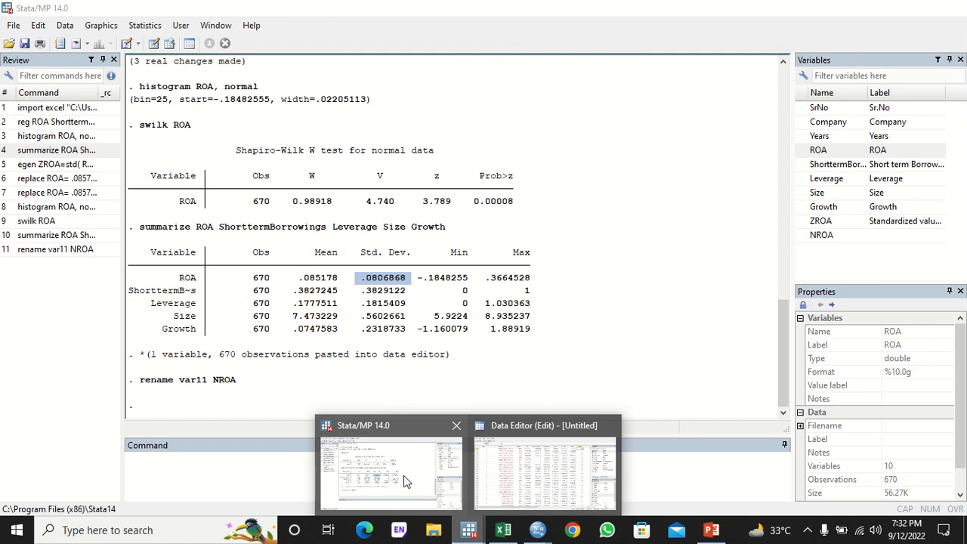
pyautogui.click(405, 481)
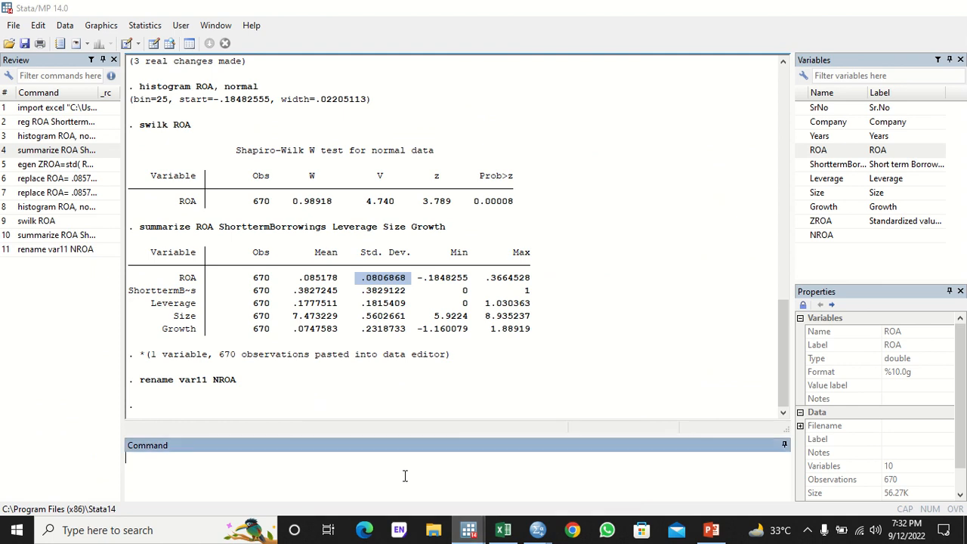
# - Draw a histogram of NROA with a normal curve
pyautogui.click(90, 208)
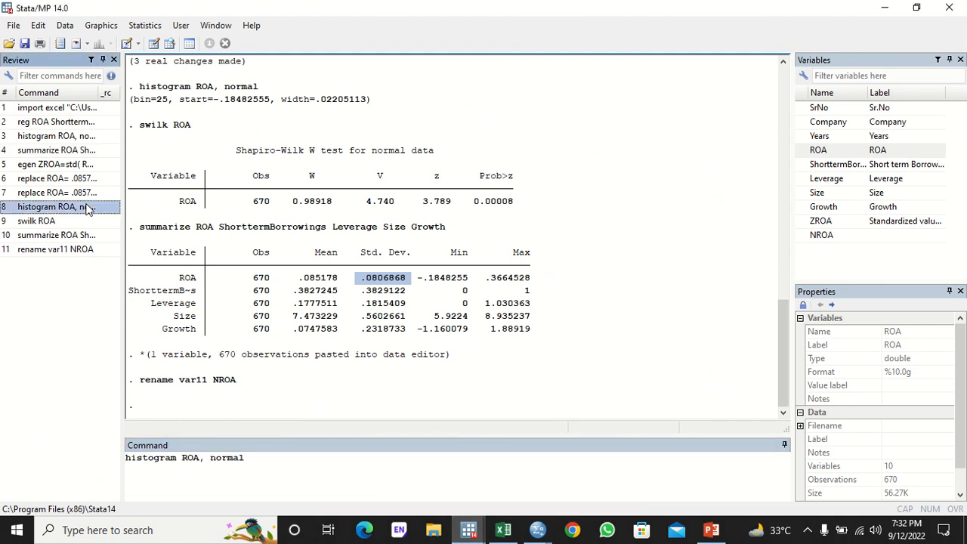
pyautogui.click(182, 458)
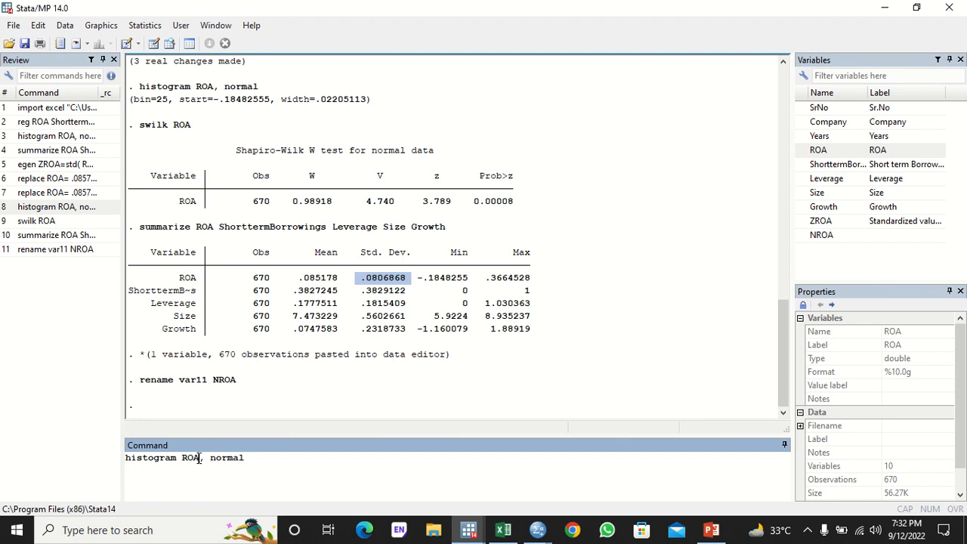
pyautogui.press('Delete')
pyautogui.press('Delete')
pyautogui.press('Delete')
pyautogui.click(800, 237)
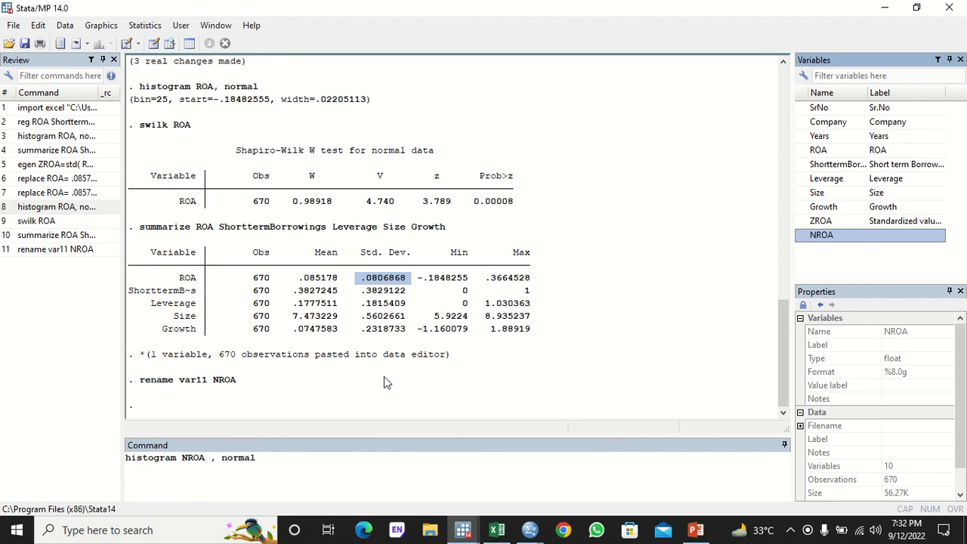
pyautogui.click(210, 460)
pyautogui.press('BackSpace')
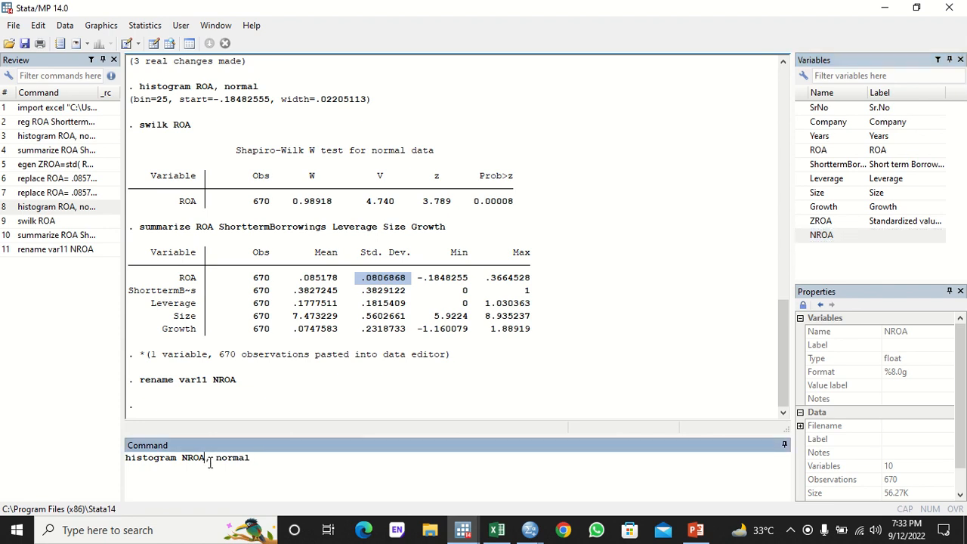
pyautogui.press('Return')
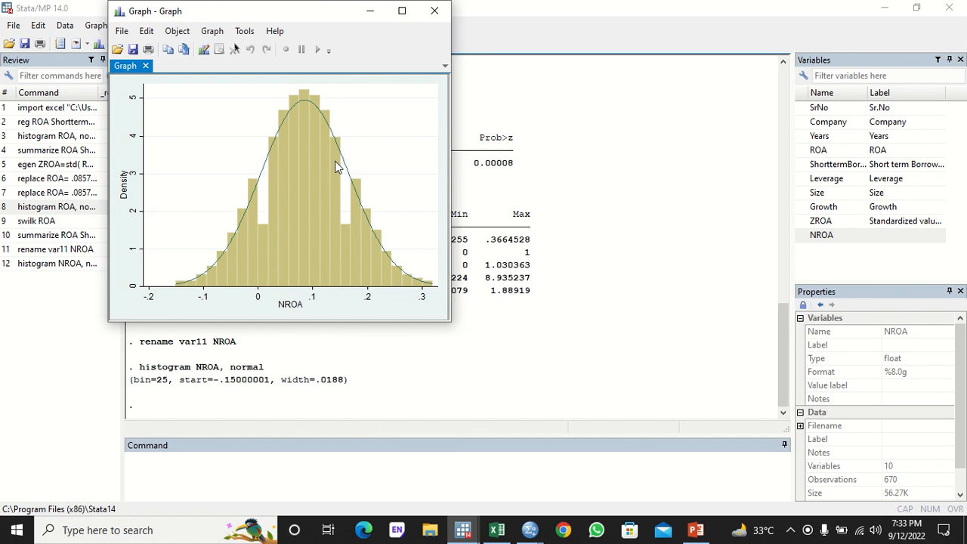
# - Run swilk on ROA and then on NROA (Prob>z 0.99967)
pyautogui.click(44, 222)
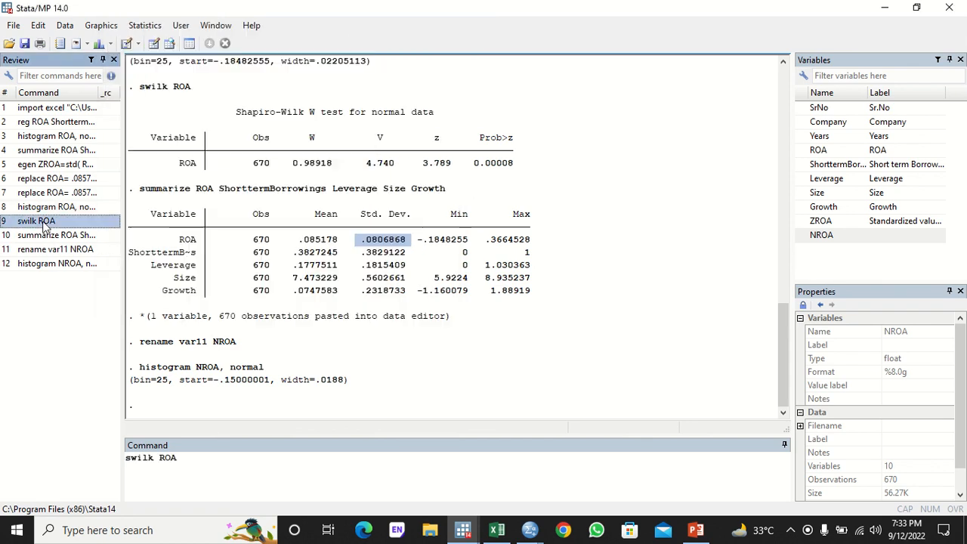
pyautogui.press('Return')
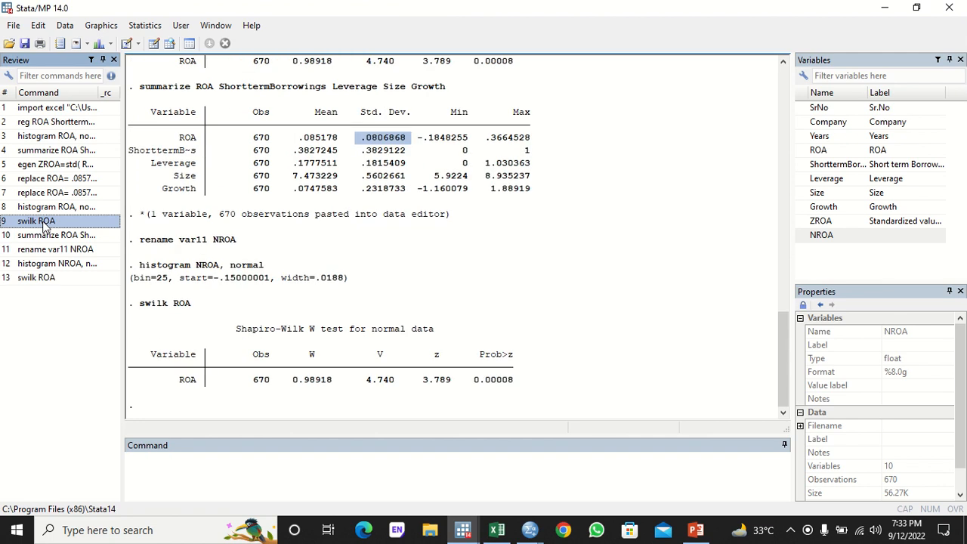
pyautogui.click(49, 279)
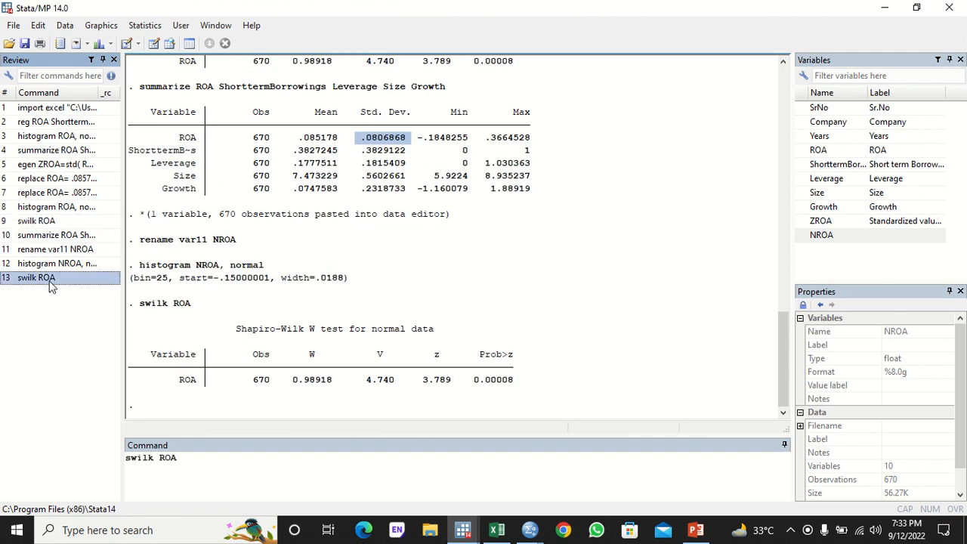
pyautogui.click(182, 462)
pyautogui.press('BackSpace')
pyautogui.press('BackSpace')
pyautogui.press('BackSpace')
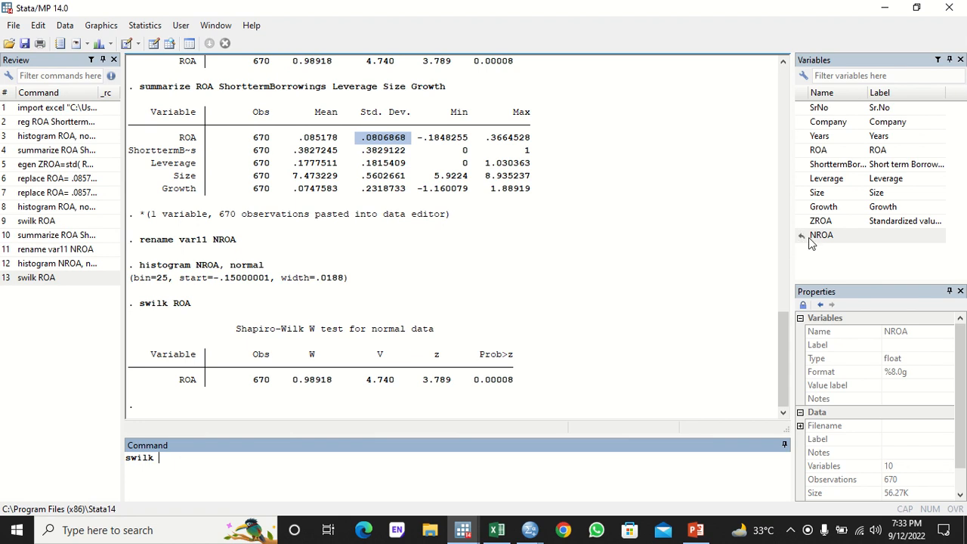
pyautogui.doubleClick(821, 235)
pyautogui.press('Return')
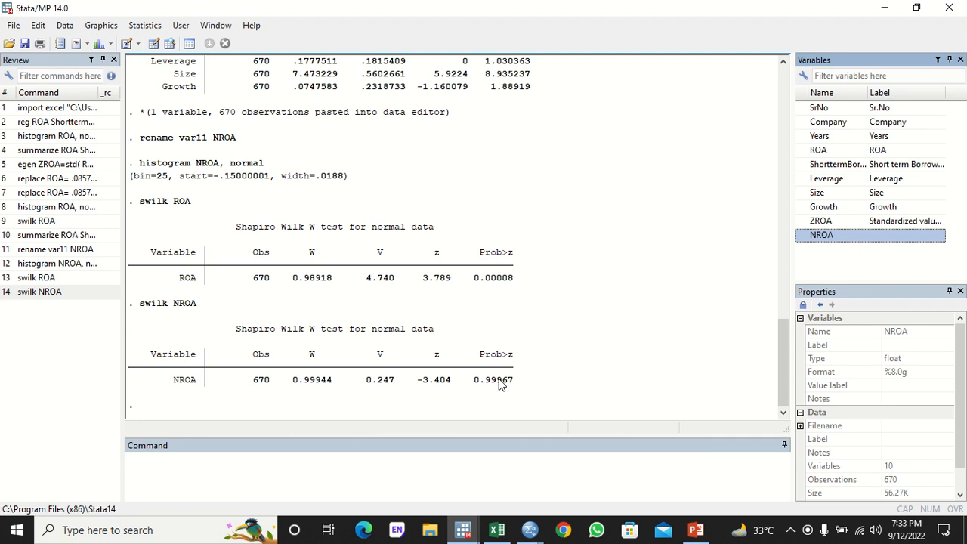
pyautogui.click(297, 468)
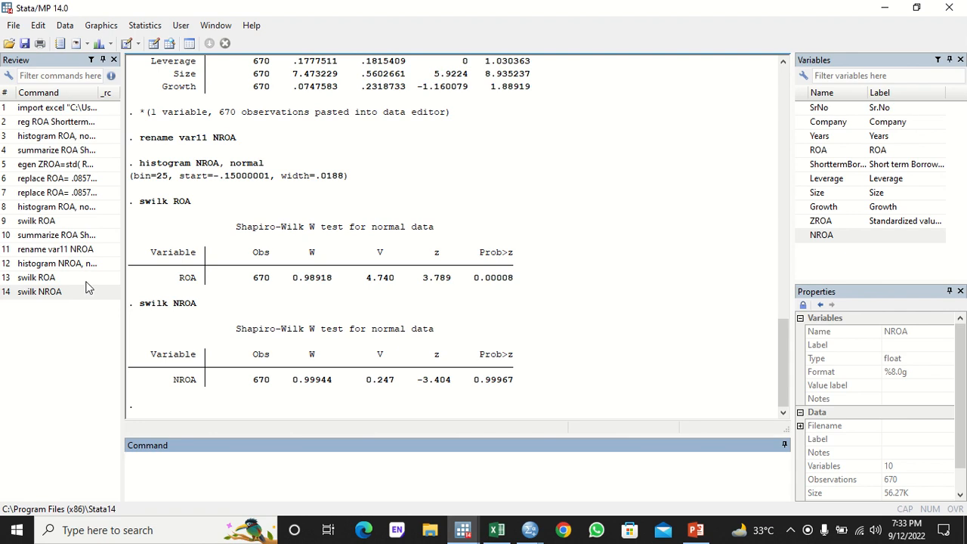
# - Regress NROA on the four predictors (R-squared 0.2321), then run vif (mean VIF 1.12)
pyautogui.click(44, 124)
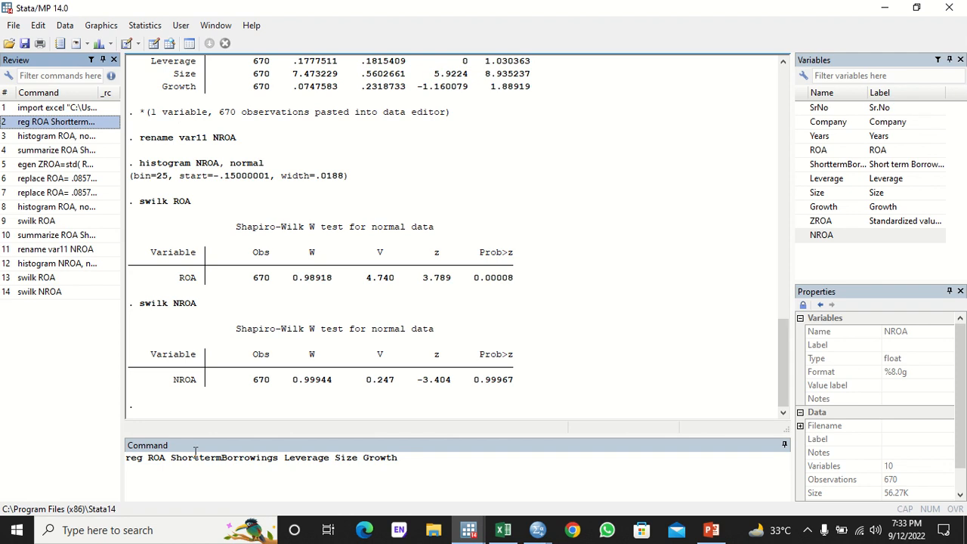
pyautogui.click(152, 457)
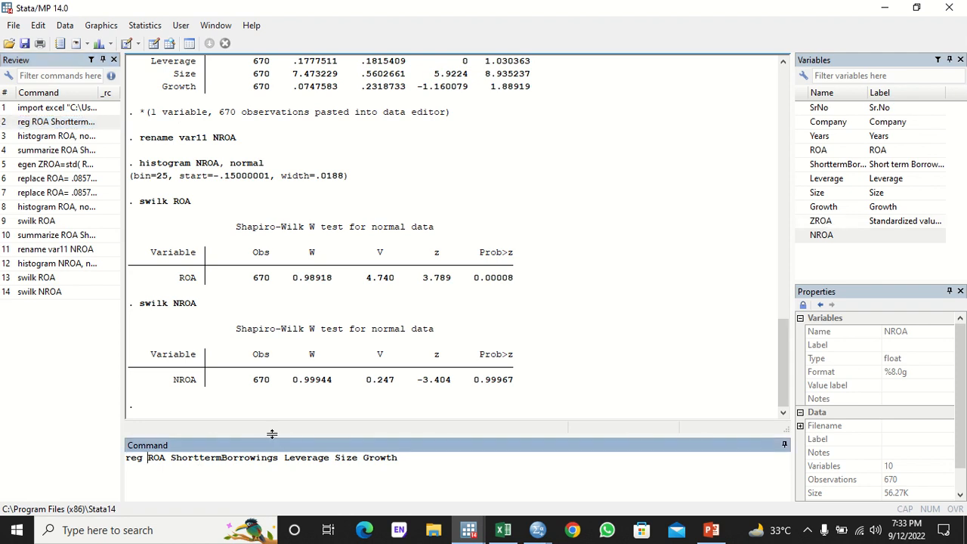
pyautogui.write('N')
pyautogui.press('Return')
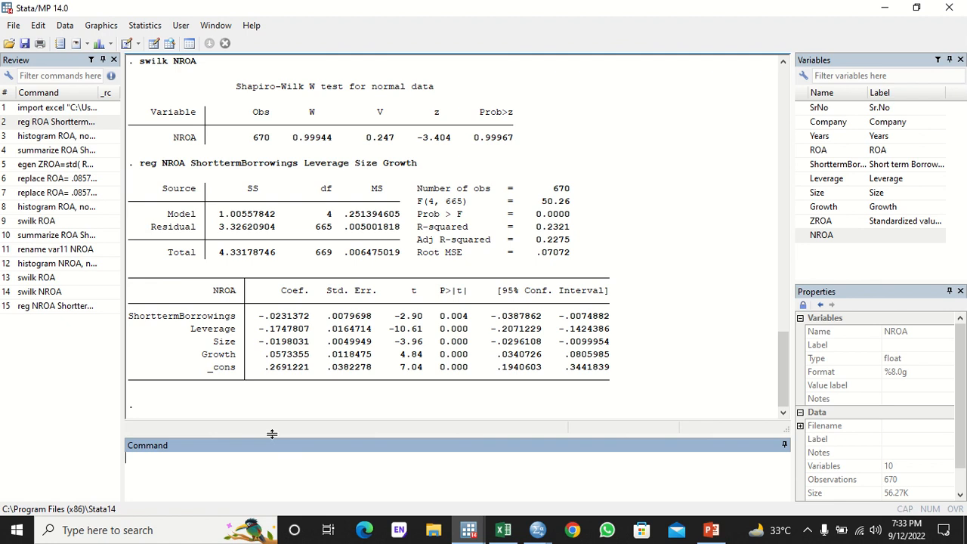
pyautogui.write('vif')
pyautogui.press('Return')
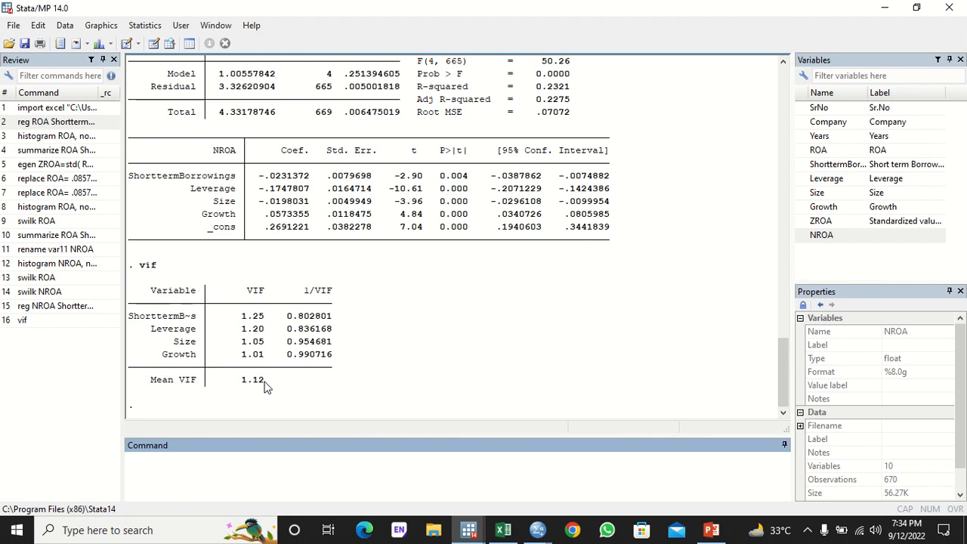
# - Run correl on NROA, ShorttermBorrowings, Leverage, Size and Growth (NROA–Leverage -0.4214)
pyautogui.write('correl')
pyautogui.doubleClick(814, 236)
pyautogui.click(801, 164)
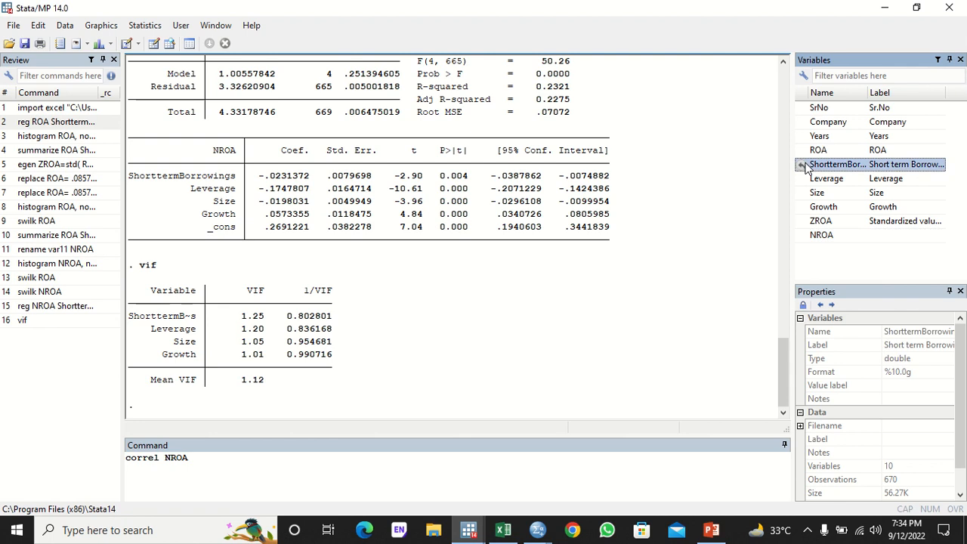
pyautogui.click(800, 178)
pyautogui.click(801, 193)
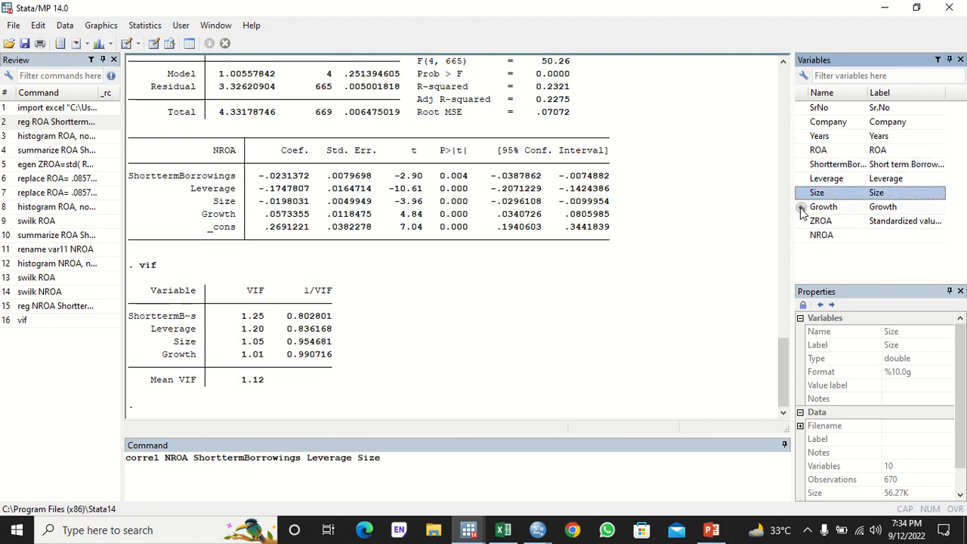
pyautogui.click(801, 206)
pyautogui.press('Return')
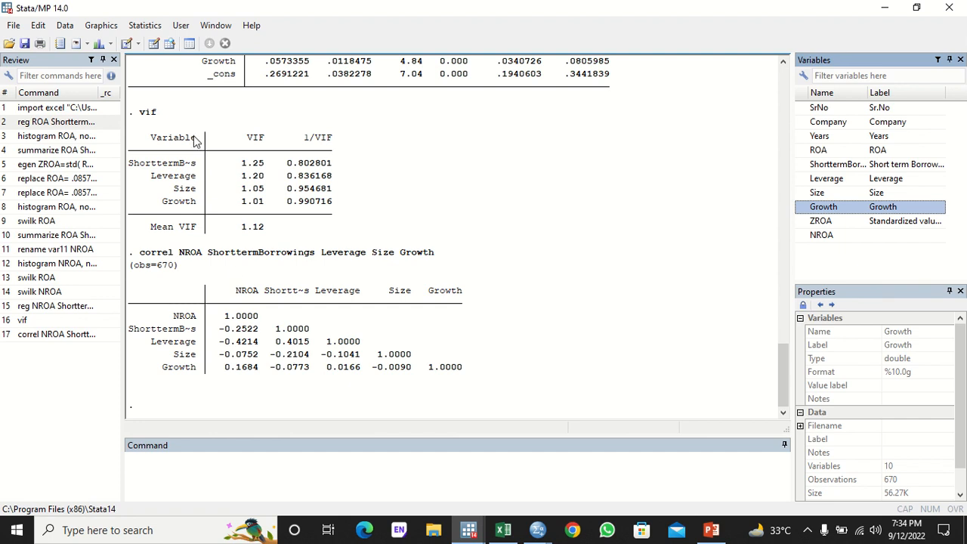
# - In the Pairwise correlations dialog, select NROA, ShorttermBorrowings, Leverage, Size and Growth
pyautogui.click(142, 25)
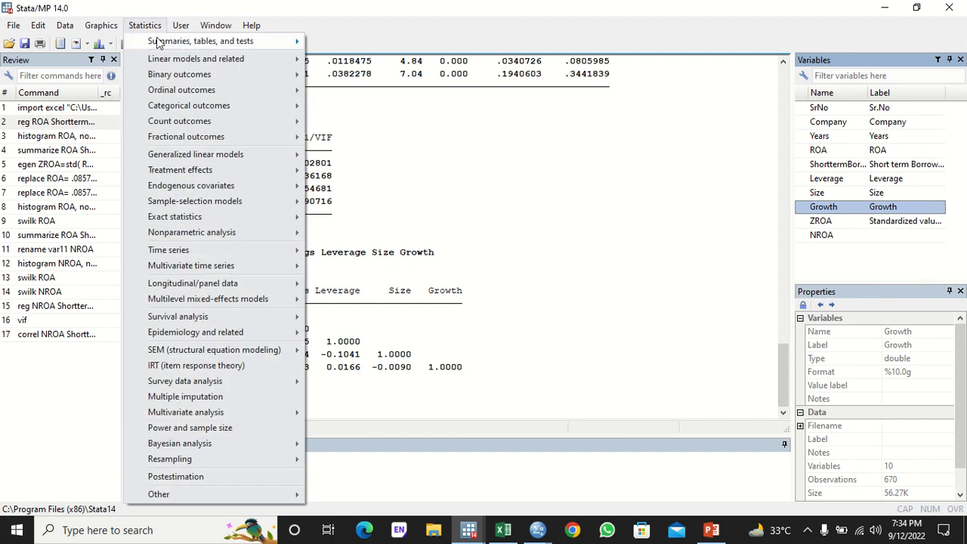
pyautogui.moveTo(189, 46)
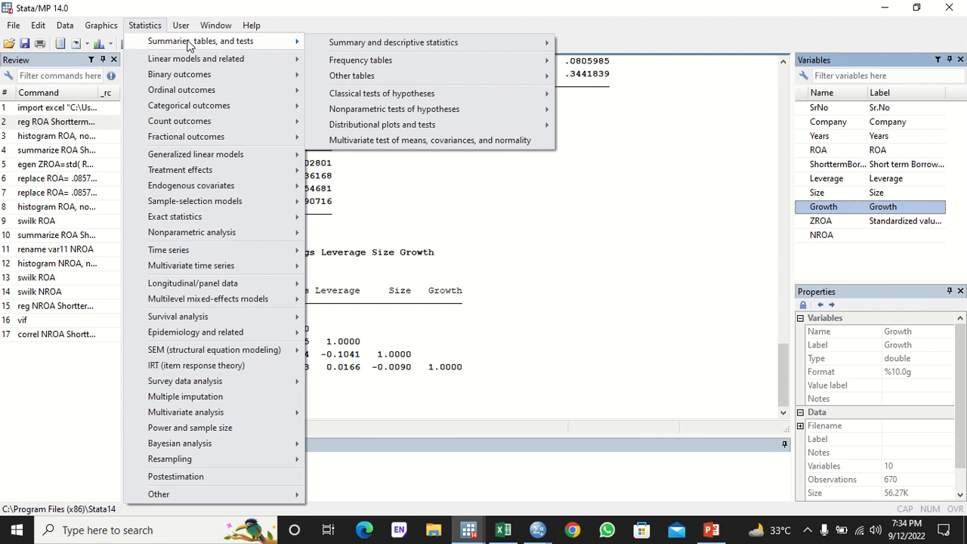
pyautogui.moveTo(496, 41)
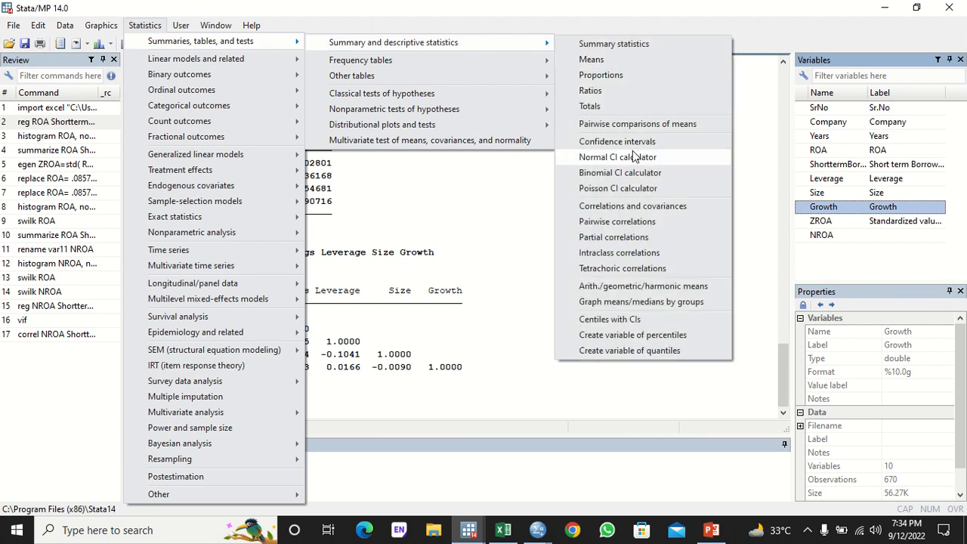
pyautogui.click(623, 222)
pyautogui.click(597, 218)
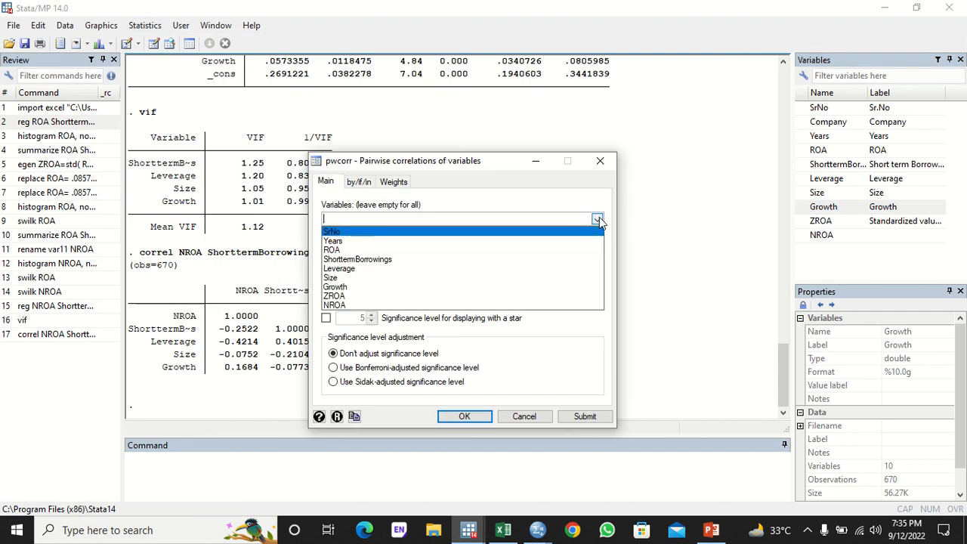
pyautogui.click(443, 304)
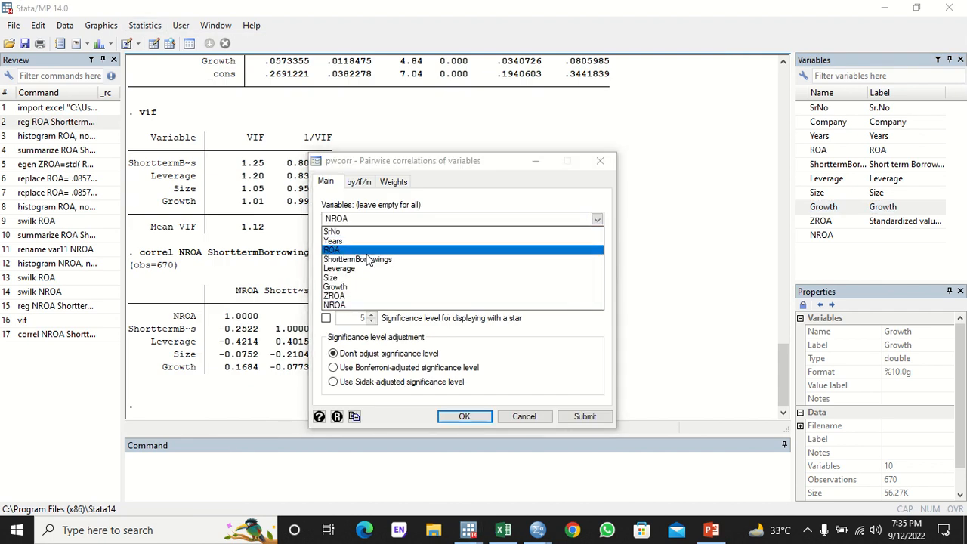
pyautogui.click(367, 259)
pyautogui.click(364, 269)
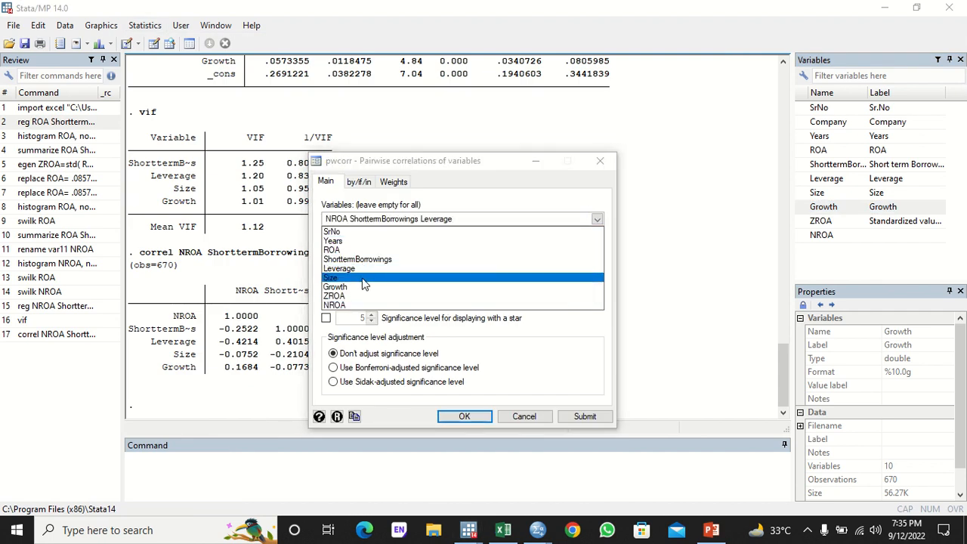
pyautogui.click(363, 279)
pyautogui.click(361, 287)
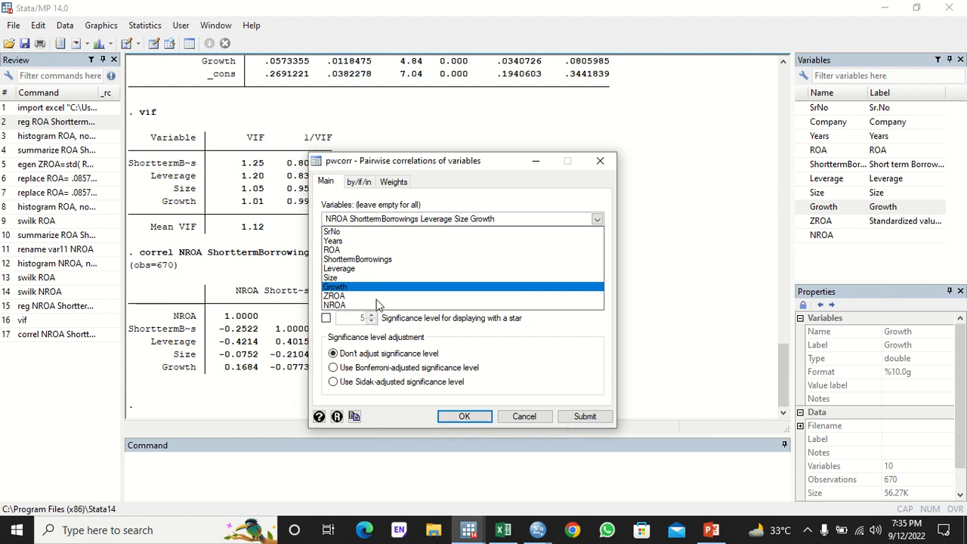
pyautogui.click(420, 336)
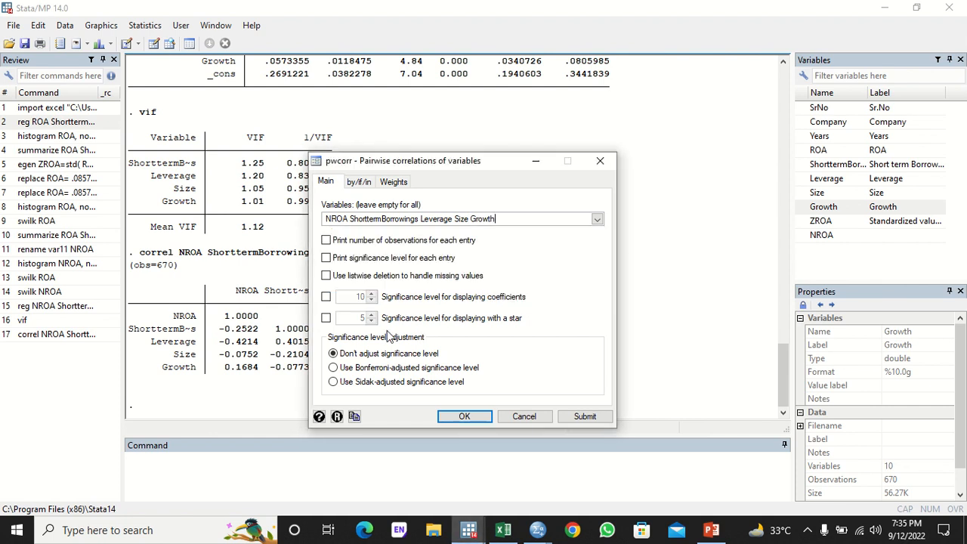
# - Star correlations significant at the 10% level and run pwcorr
pyautogui.click(326, 318)
pyautogui.doubleClick(366, 318)
pyautogui.click(370, 314)
pyautogui.click(369, 313)
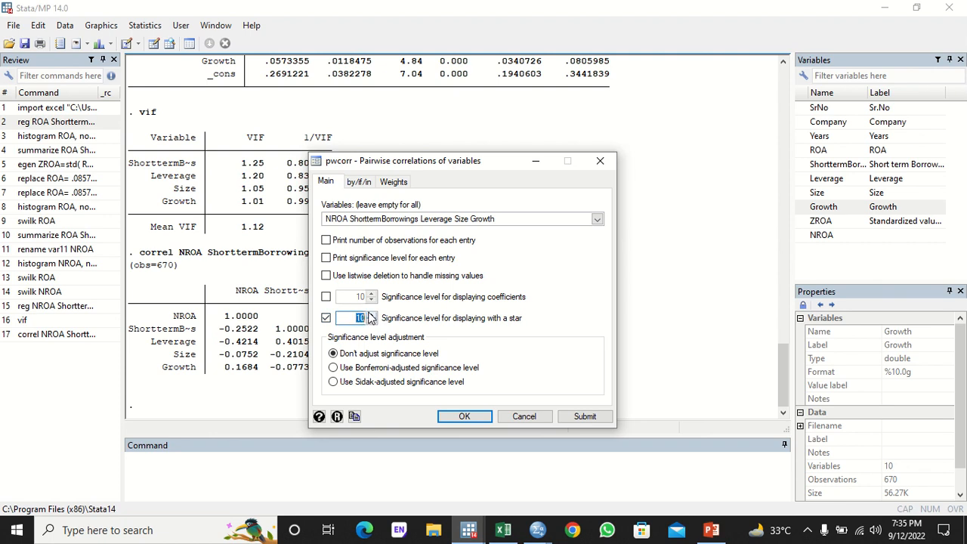
pyautogui.click(464, 416)
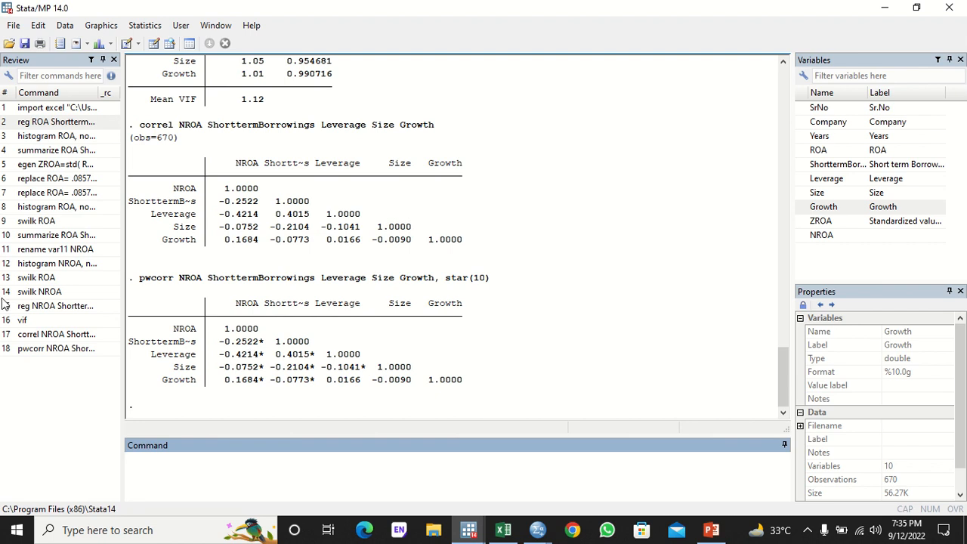
# - Rerun the NROA regression from the Review list and run hettest on fitted values
pyautogui.click(47, 306)
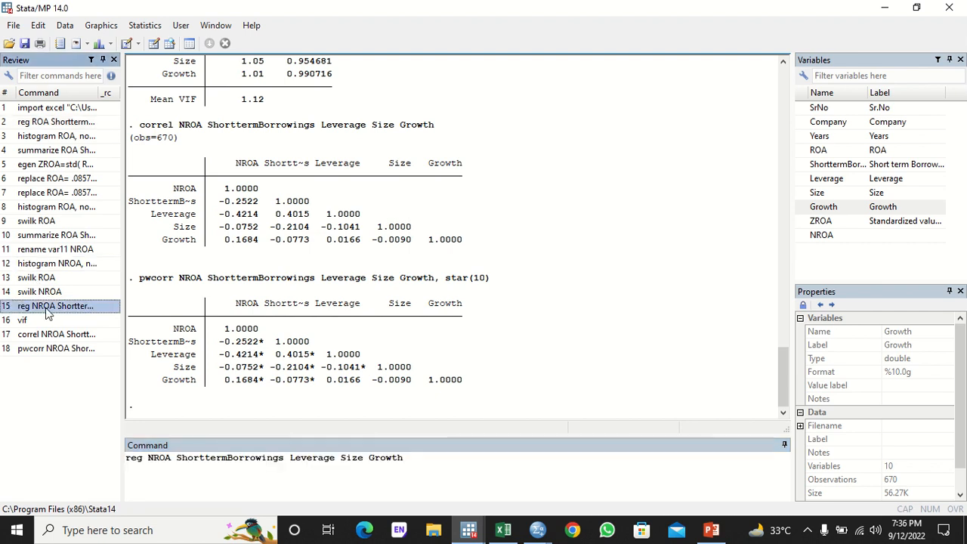
pyautogui.press('Return')
pyautogui.write('hettest')
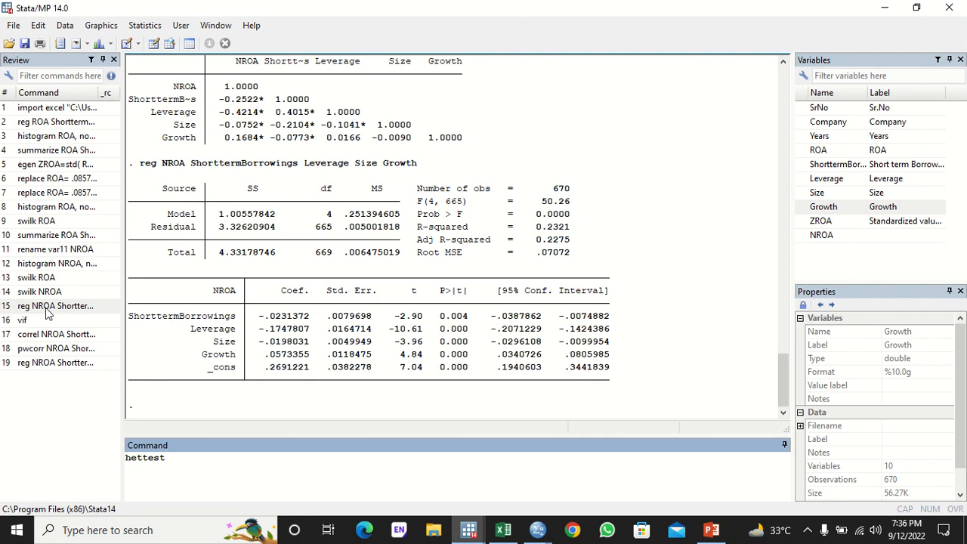
pyautogui.press('Return')
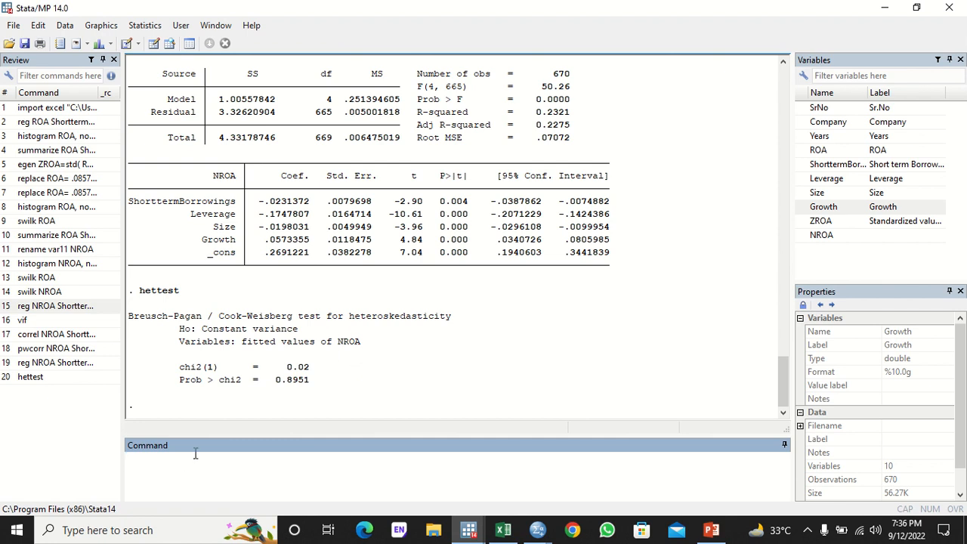
# - Run hettest, rhs fstat to test heteroskedasticity against the right-hand-side variables
pyautogui.write('hettest')
pyautogui.write(', rhs fstat')
pyautogui.press('Return')
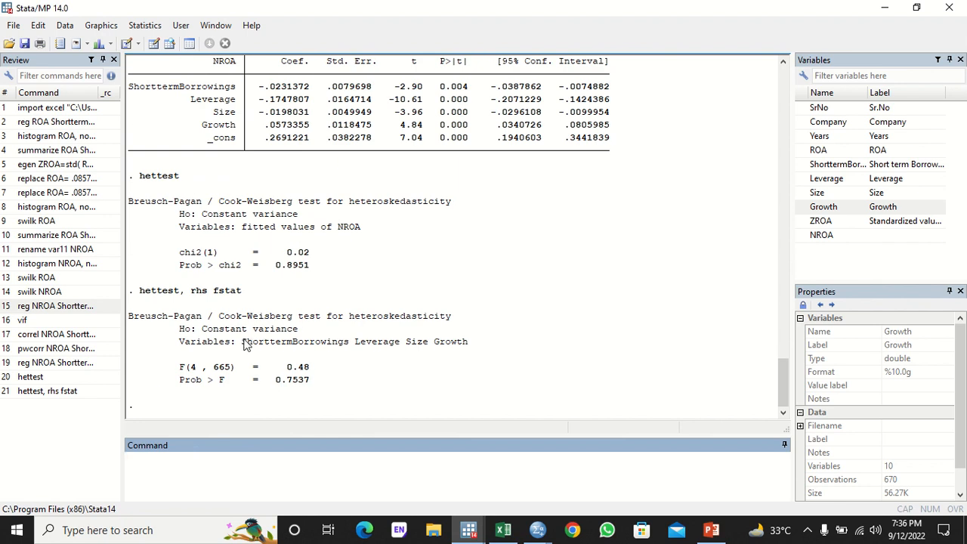
pyautogui.moveTo(243, 343); pyautogui.dragTo(467, 347)
pyautogui.click(314, 371)
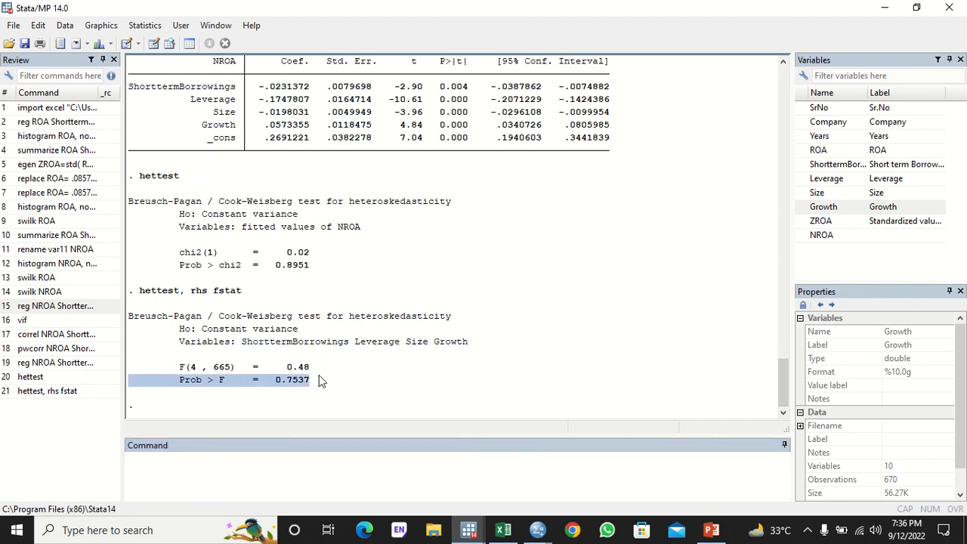
pyautogui.click(216, 481)
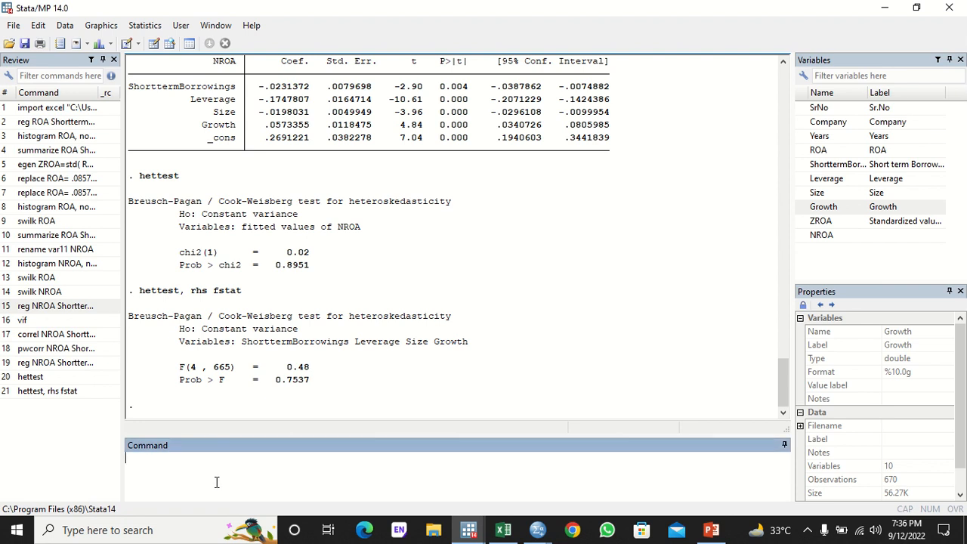
# - Run estat imtest, then type a ladder command for ROA
pyautogui.write('estat ims')
pyautogui.press('BackSpace')
pyautogui.write('test')
pyautogui.press('Return')
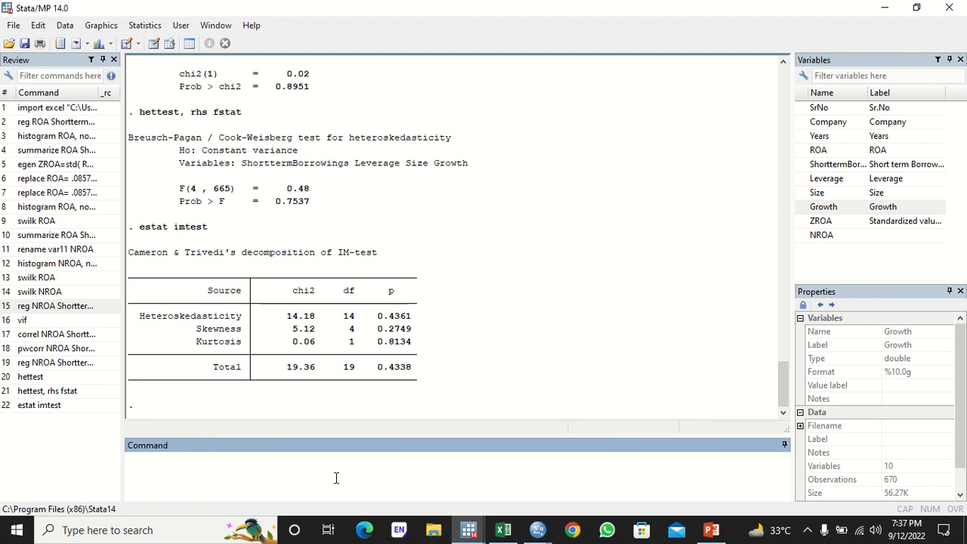
pyautogui.write('ladder')
pyautogui.doubleClick(800, 153)
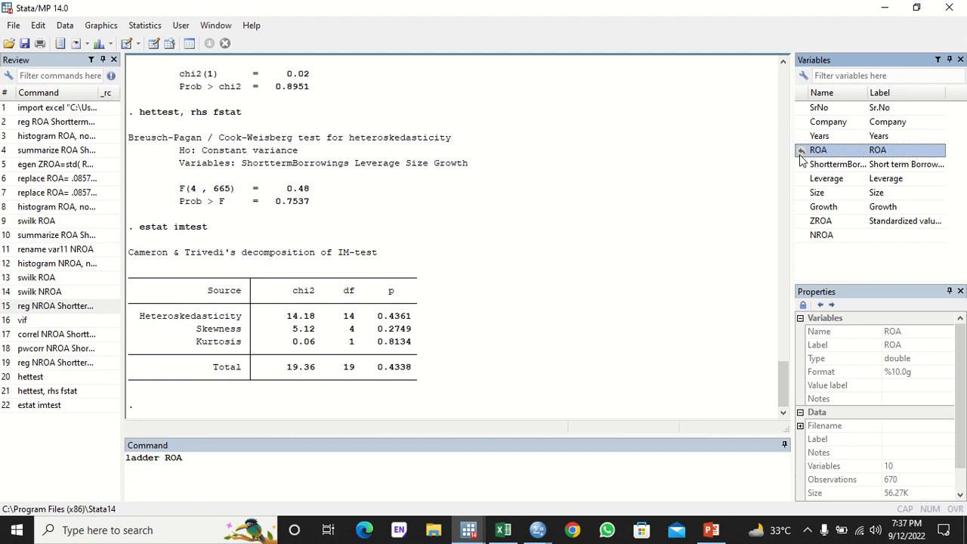
# - Run ladder ROA, then create TROA equal to ROA^2 using the formula copied from the output
pyautogui.press('Return')
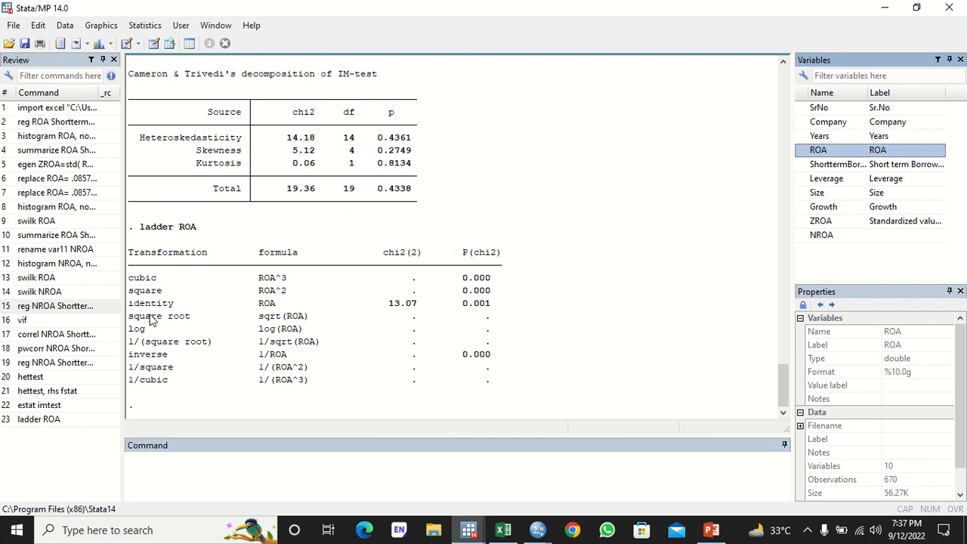
pyautogui.click(199, 462)
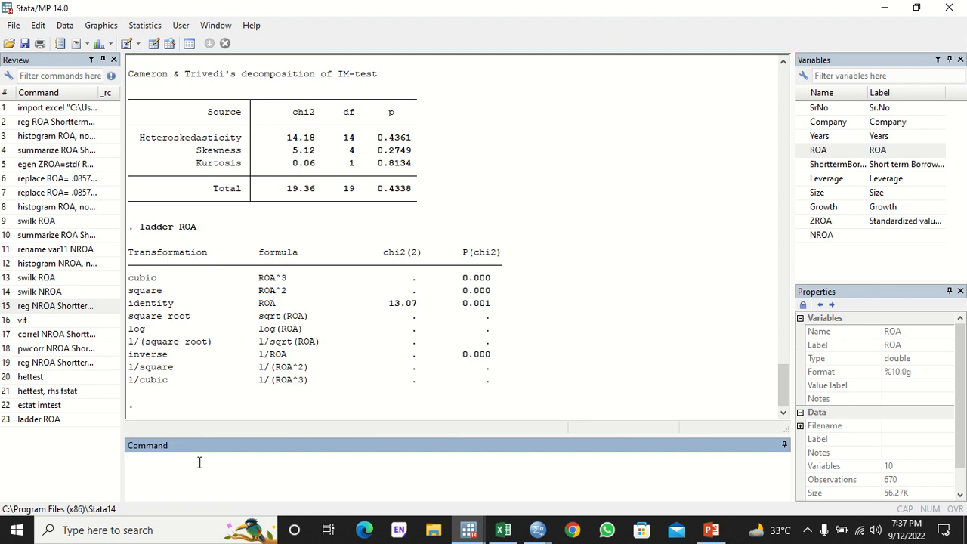
pyautogui.write('gen TROA=')
pyautogui.moveTo(259, 292); pyautogui.dragTo(293, 294)
pyautogui.hotkey('ctrl', 'c')
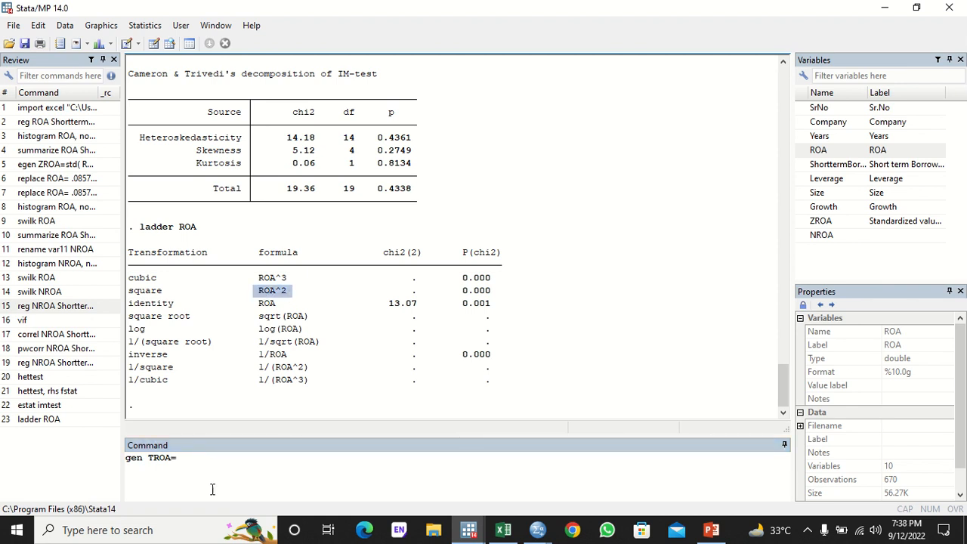
pyautogui.click(203, 461)
pyautogui.write('=')
pyautogui.hotkey('ctrl', 'v')
pyautogui.press('Return')
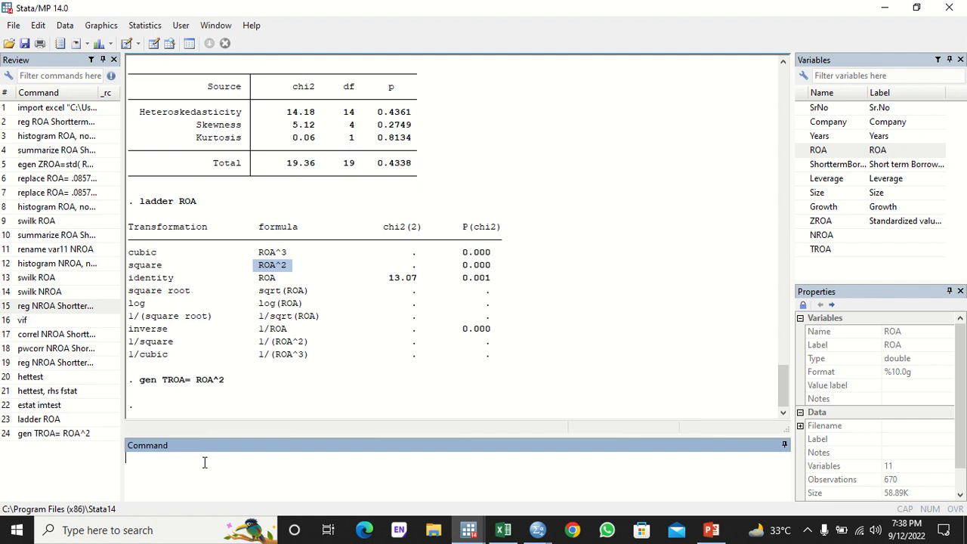
pyautogui.click(155, 43)
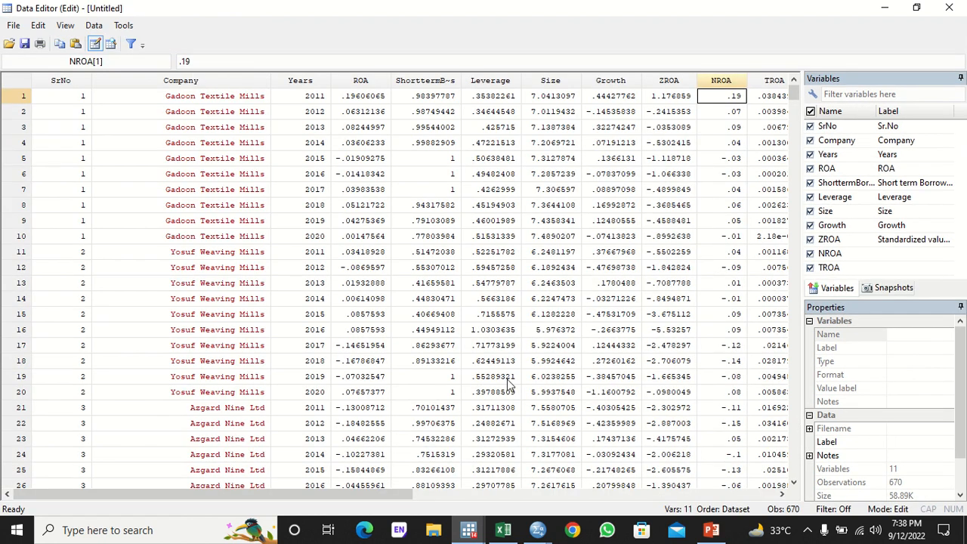
pyautogui.click(424, 495)
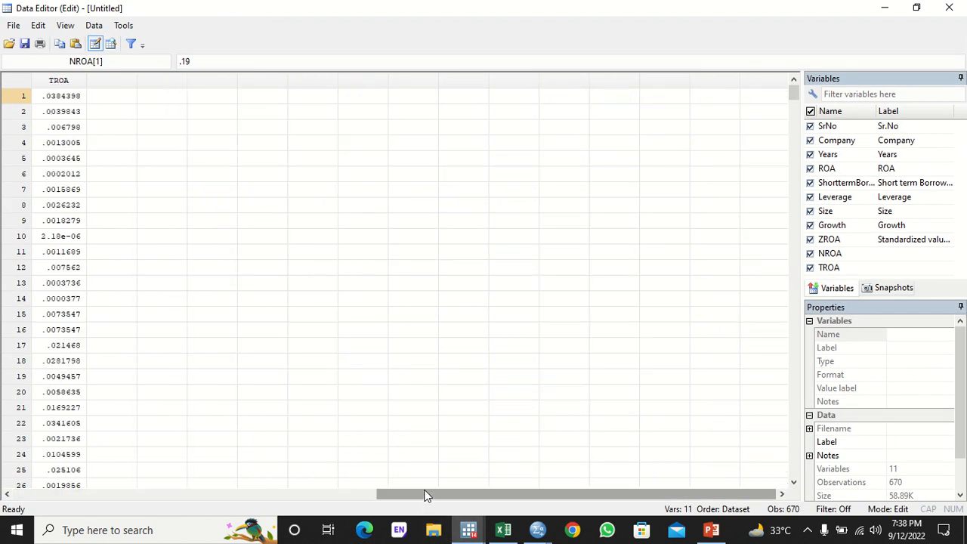
pyautogui.moveTo(424, 495); pyautogui.dragTo(302, 496)
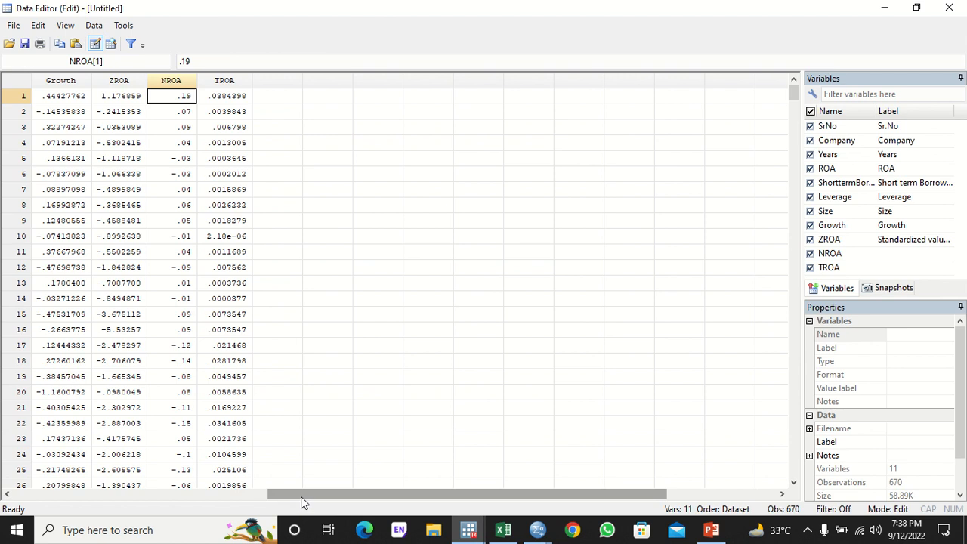
pyautogui.click(224, 81)
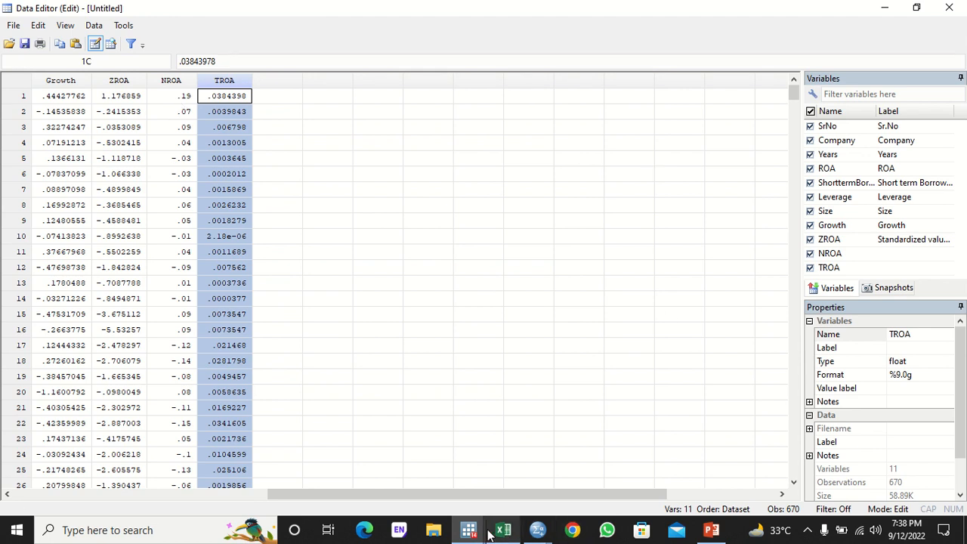
pyautogui.moveTo(468, 530)
pyautogui.click(383, 482)
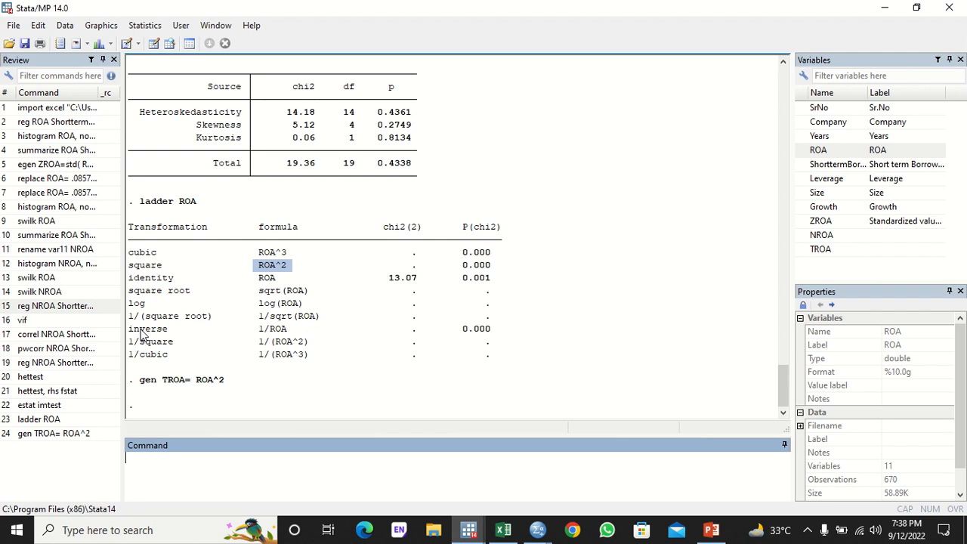
# - Rerun the NROA regression with ,robust appended, then rerun it without robust errors
pyautogui.click(60, 368)
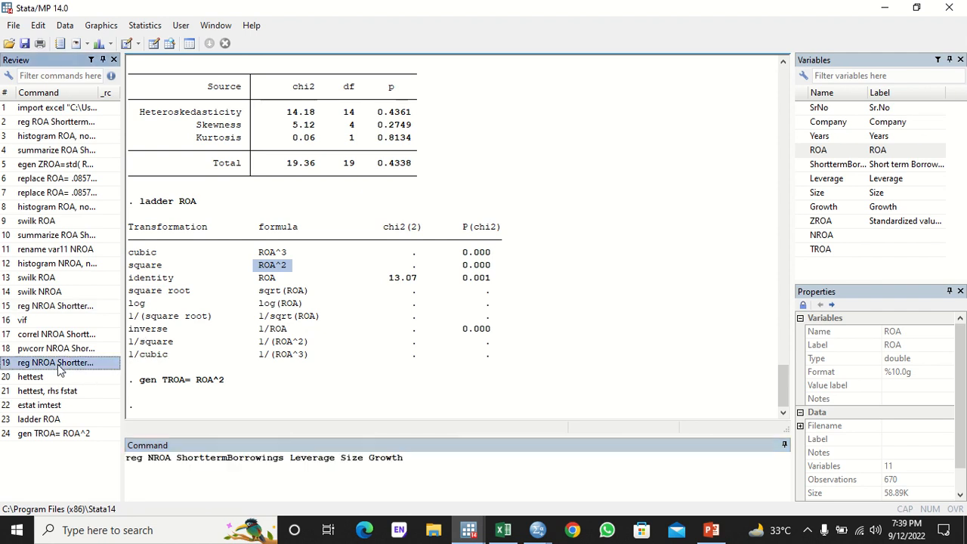
pyautogui.click(410, 460)
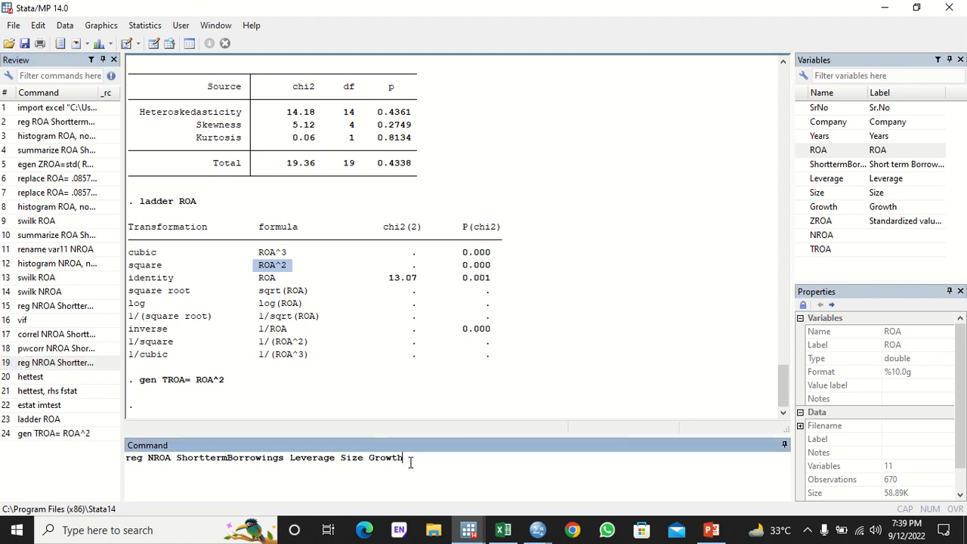
pyautogui.write(',robust')
pyautogui.press('Return')
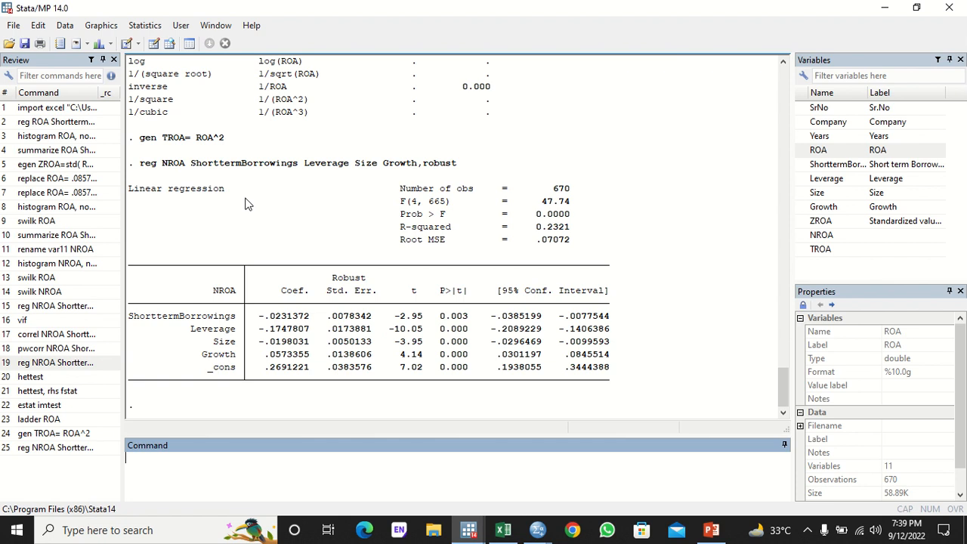
pyautogui.click(56, 364)
pyautogui.doubleClick(56, 364)
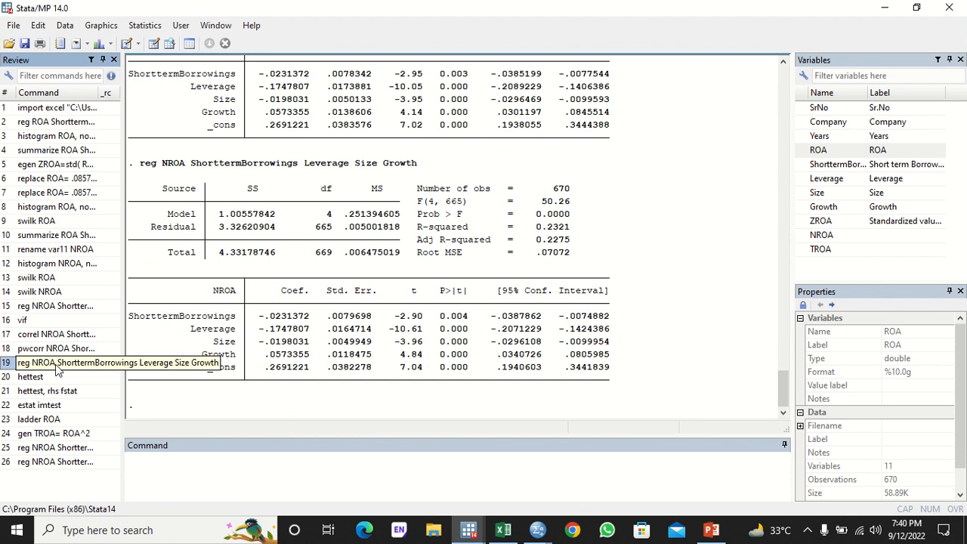
# - Create time=_n, tsset the data on time, and run the Durbin-Watson test
pyautogui.write('gen ti')
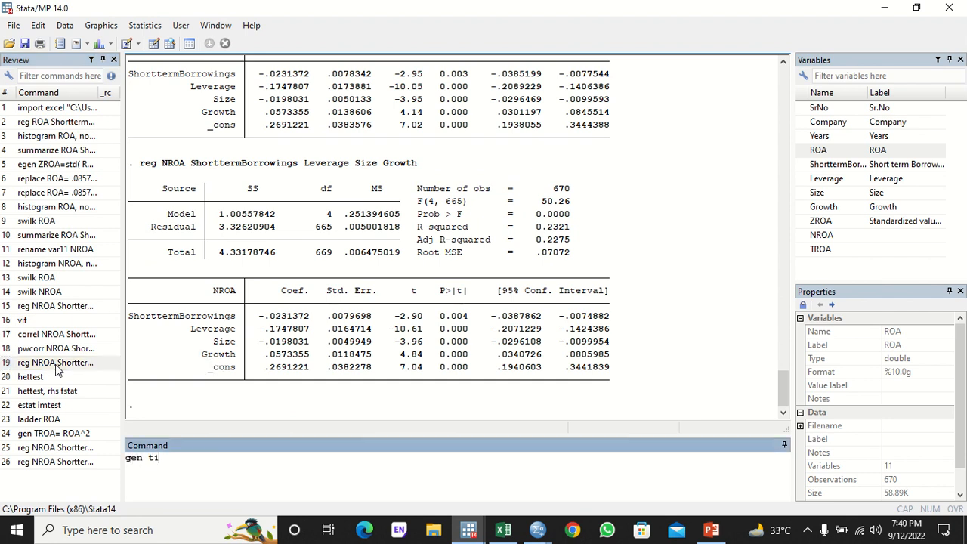
pyautogui.write('me=_n')
pyautogui.press('Return')
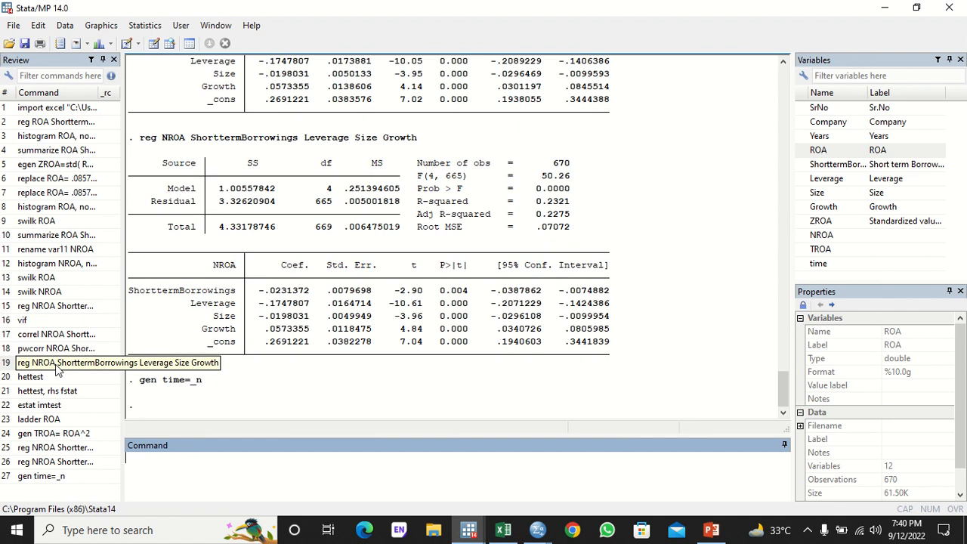
pyautogui.write('tsset time')
pyautogui.press('Return')
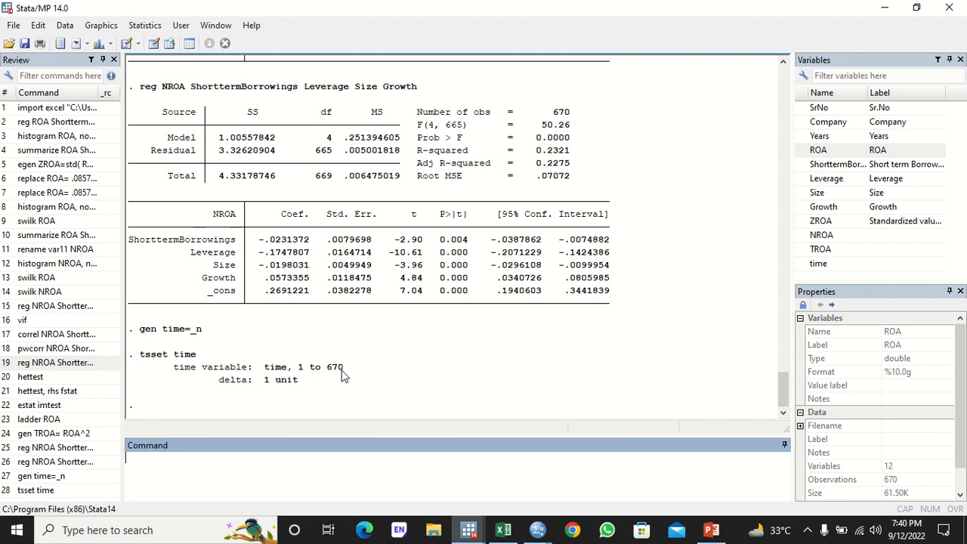
pyautogui.write('est')
pyautogui.write('at')
pyautogui.write(' s')
pyautogui.write('watson')
pyautogui.press('Return')
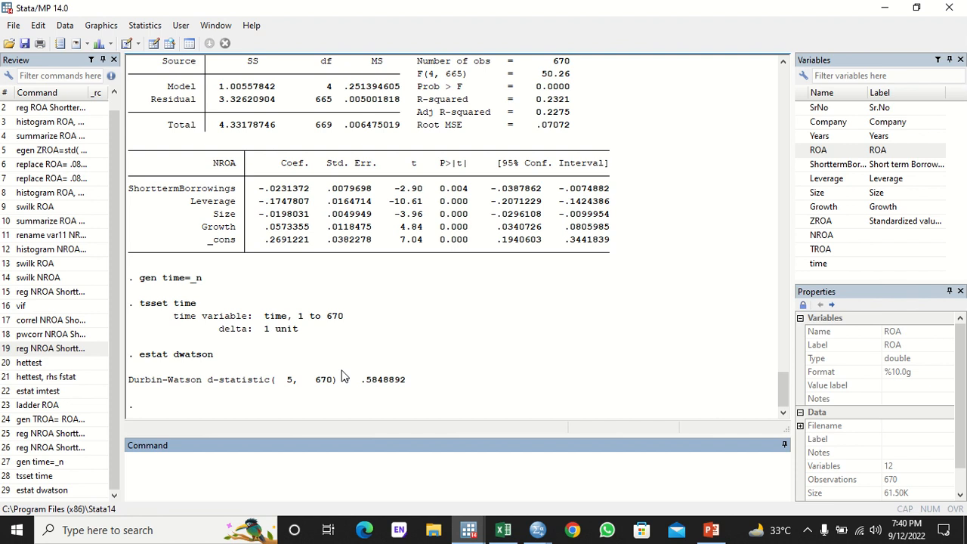
# - Run estat bgodfrey,lag(1) for the Breusch-Godfrey test at one lag
pyautogui.write('estat bgodfrey,lag')
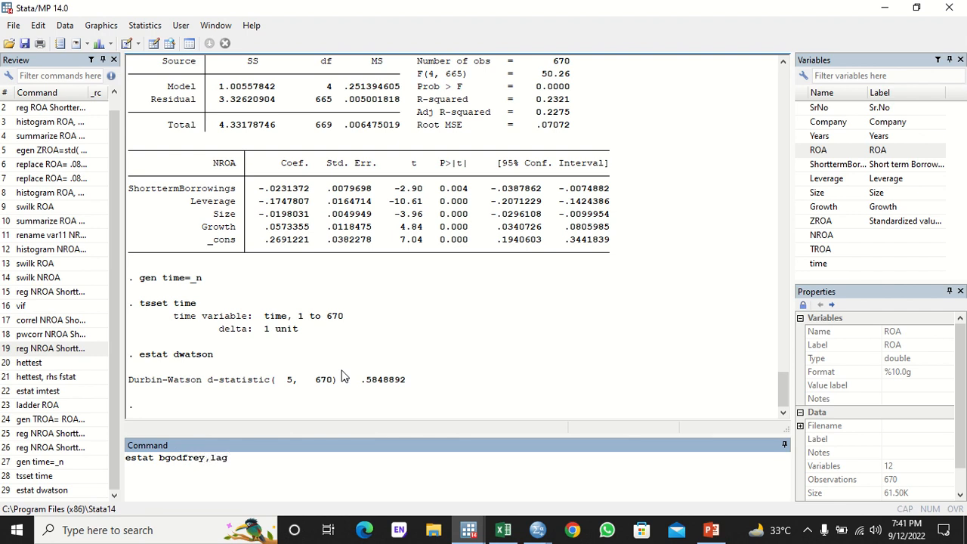
pyautogui.write('(1)')
pyautogui.press('Return')
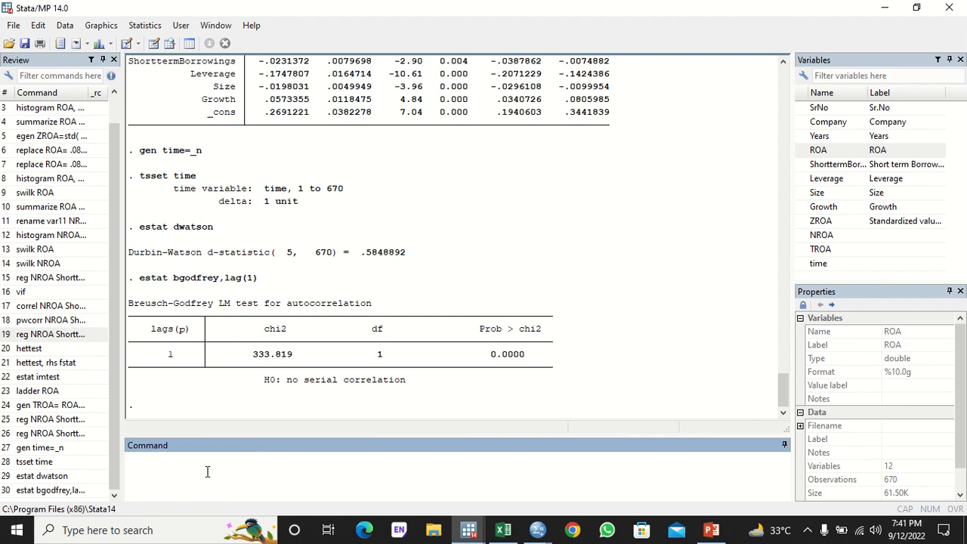
# - Refit the recalled NROA regression as prais with , corc and highlight the Durbin-Watson values
pyautogui.click(72, 435)
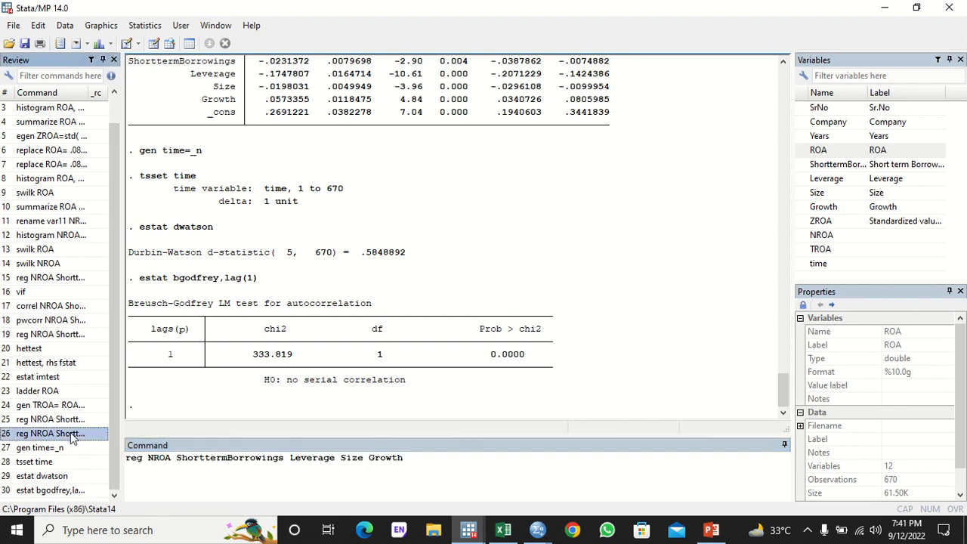
pyautogui.click(144, 458)
pyautogui.press('BackSpace')
pyautogui.press('BackSpace')
pyautogui.press('BackSpace')
pyautogui.write('prais')
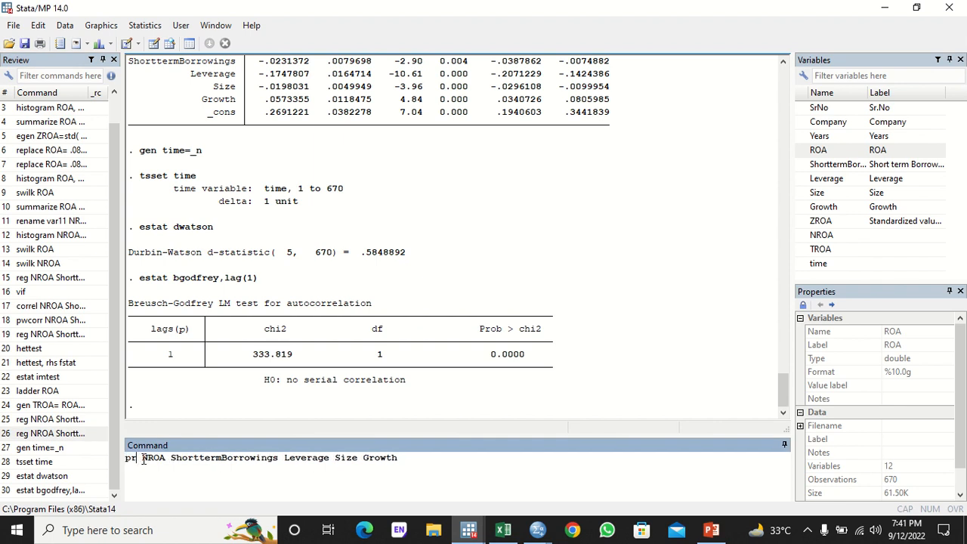
pyautogui.click(419, 460)
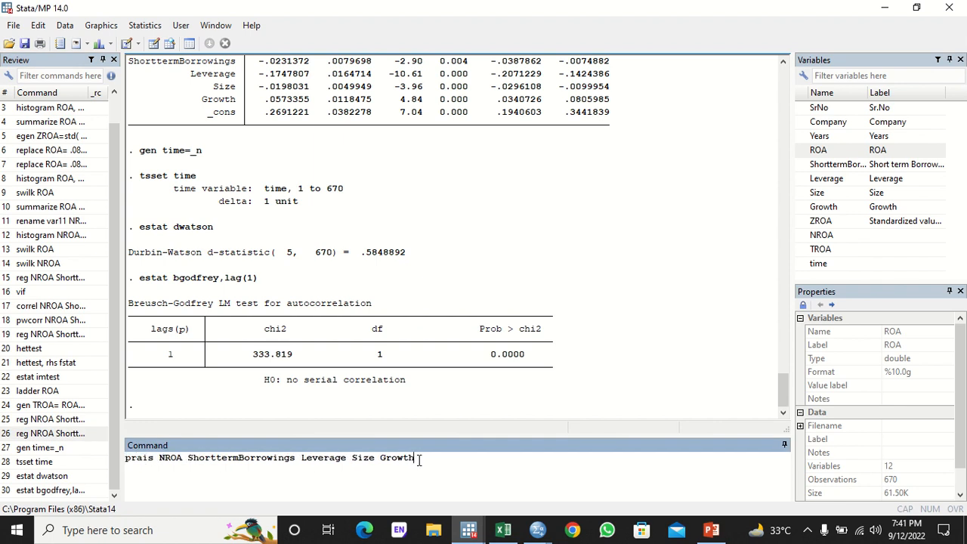
pyautogui.write(', corc')
pyautogui.press('Return')
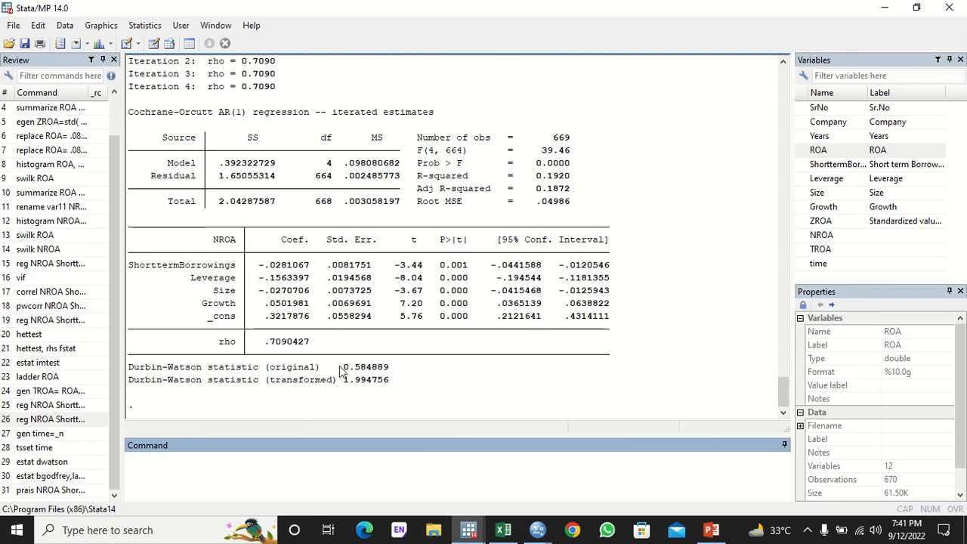
pyautogui.moveTo(339, 366); pyautogui.dragTo(345, 385)
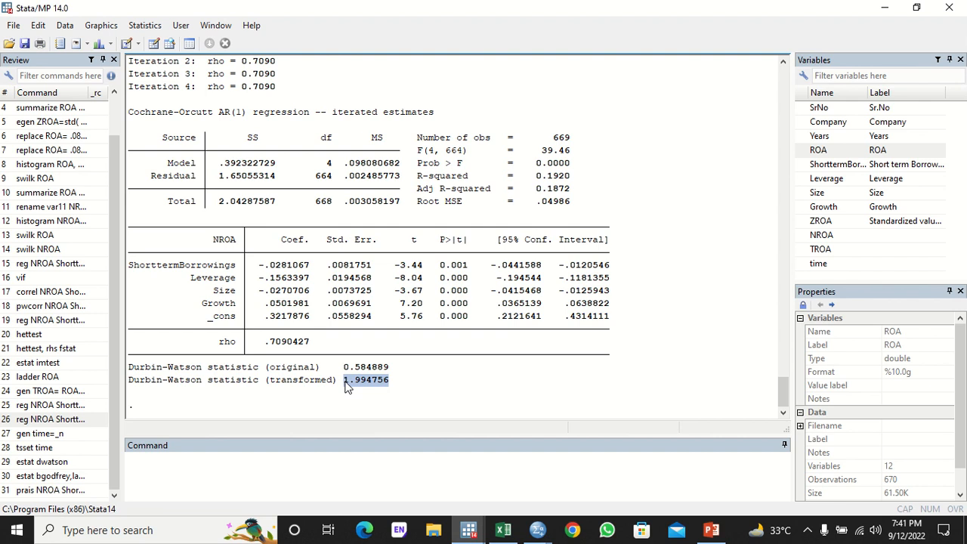
# - Set up the panel linear regression: NROA dependent; ShorttermBorrowings, Leverage, Size, Growth independent
pyautogui.click(342, 472)
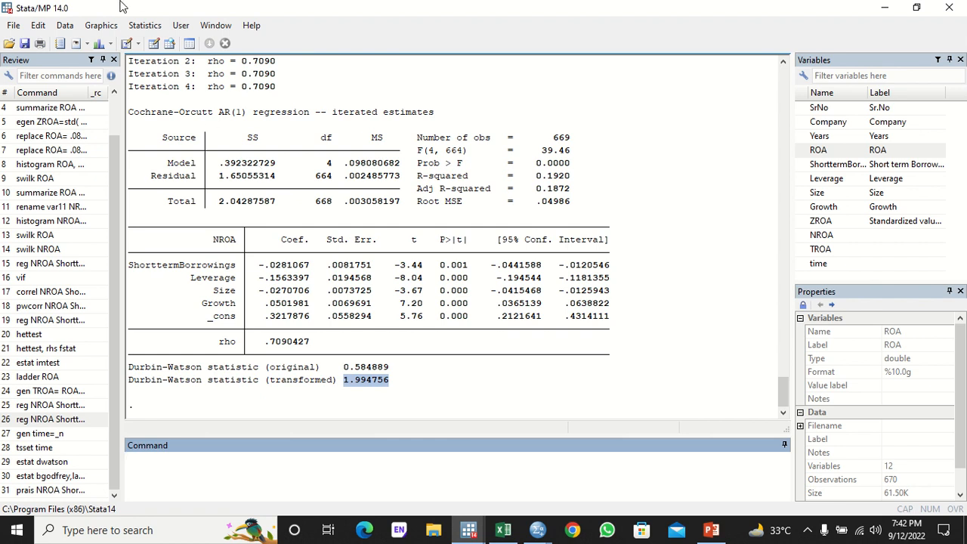
pyautogui.click(145, 27)
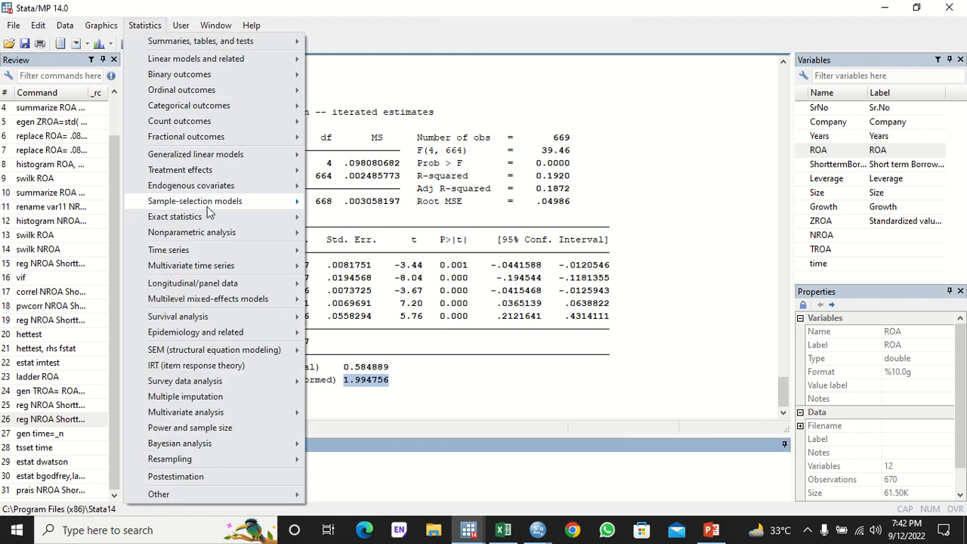
pyautogui.moveTo(216, 284)
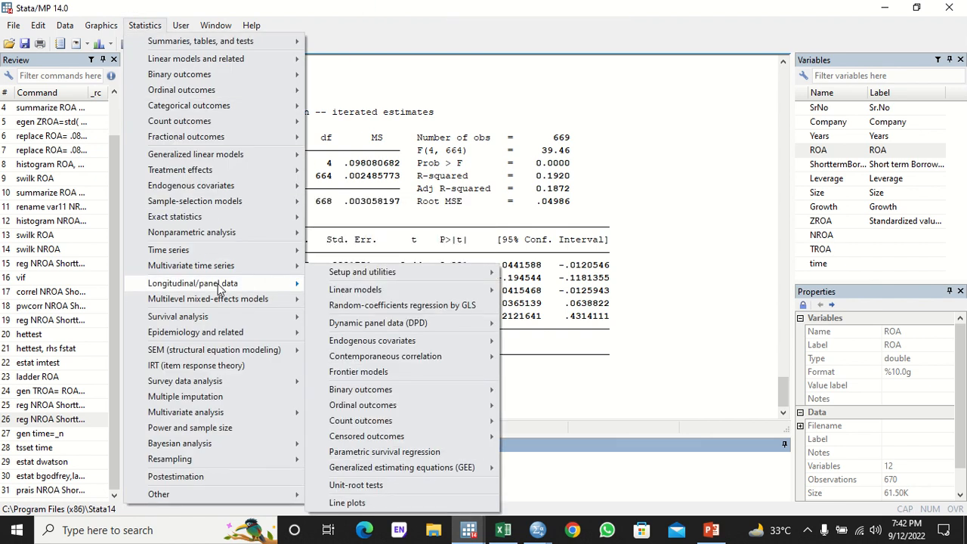
pyautogui.moveTo(359, 278)
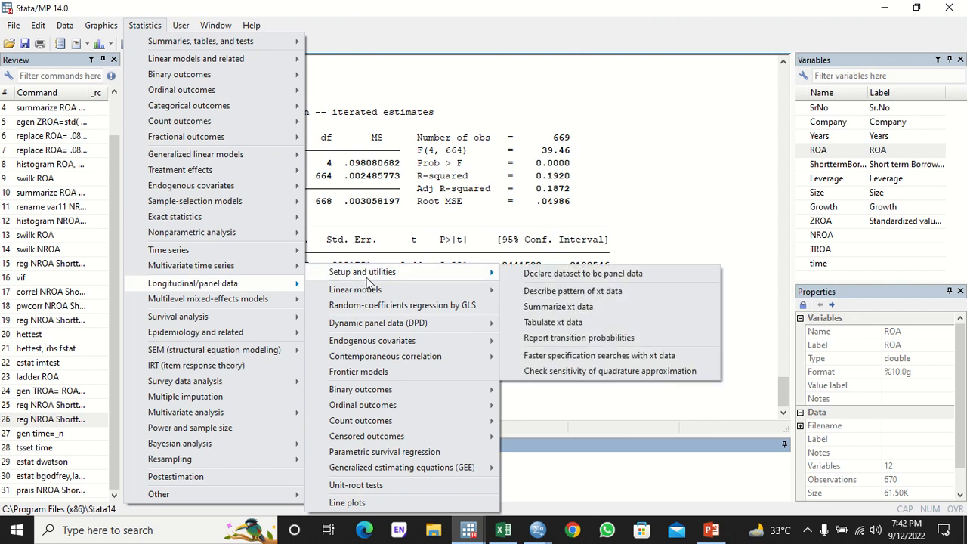
pyautogui.moveTo(371, 293)
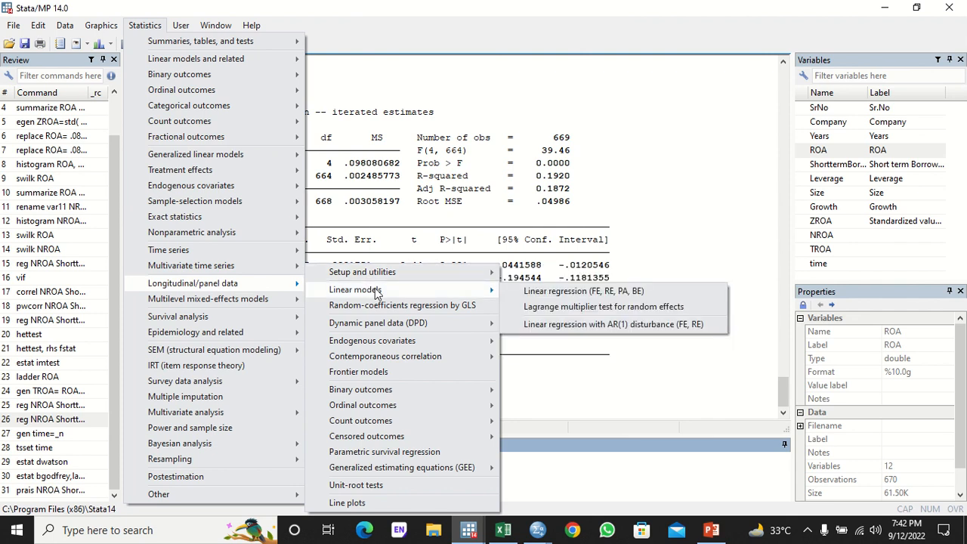
pyautogui.click(536, 293)
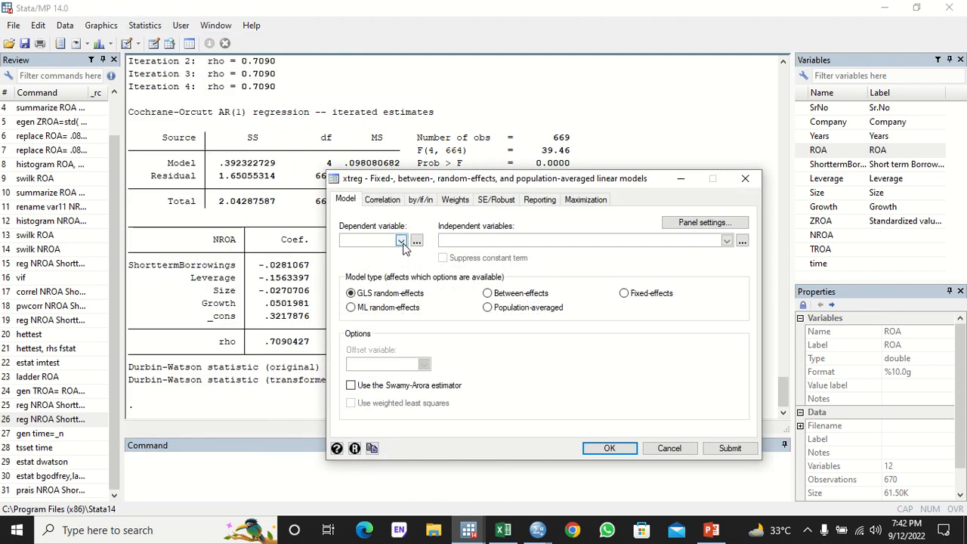
pyautogui.click(400, 240)
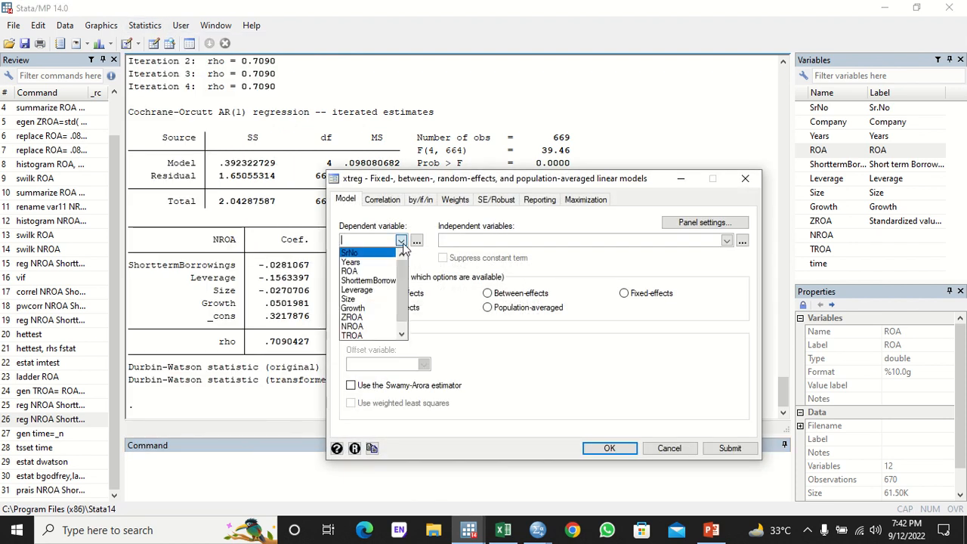
pyautogui.click(366, 327)
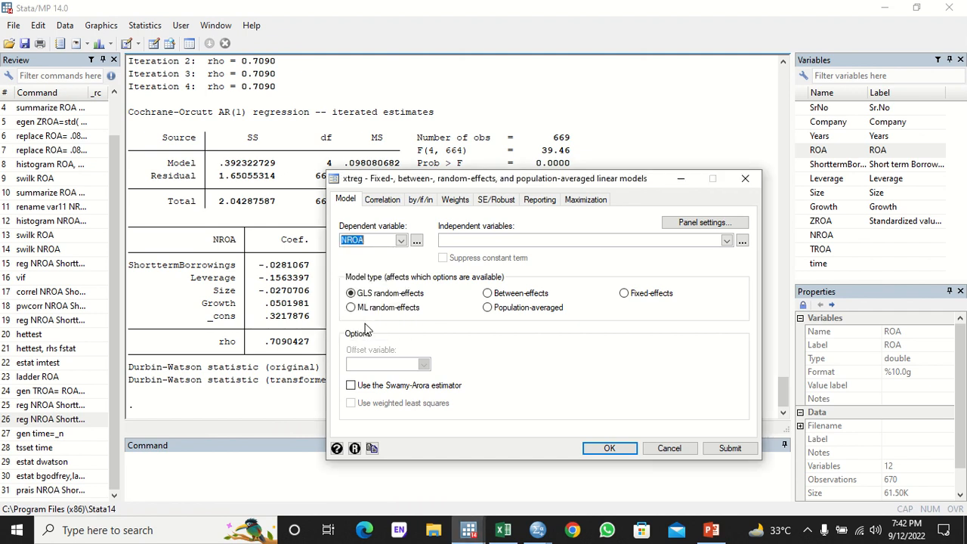
pyautogui.click(724, 240)
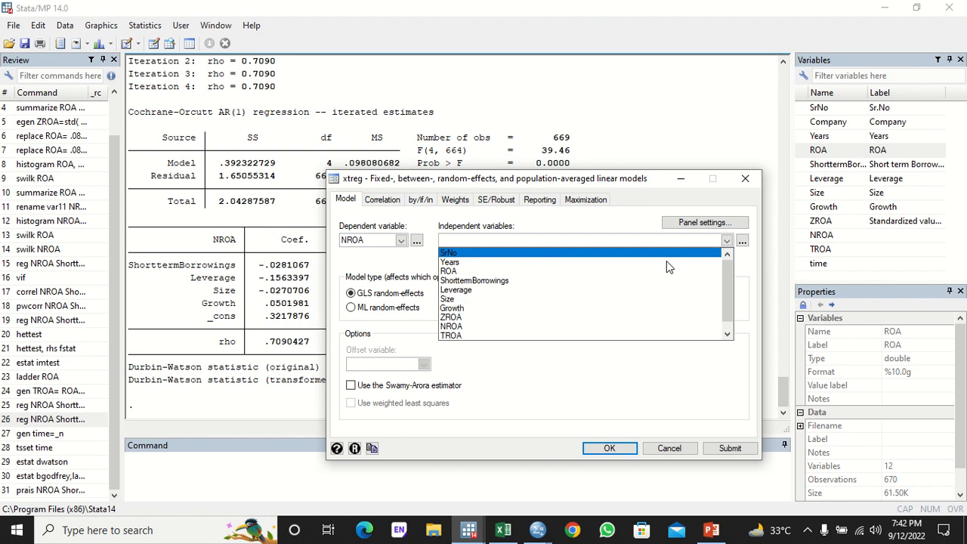
pyautogui.click(562, 280)
pyautogui.click(563, 291)
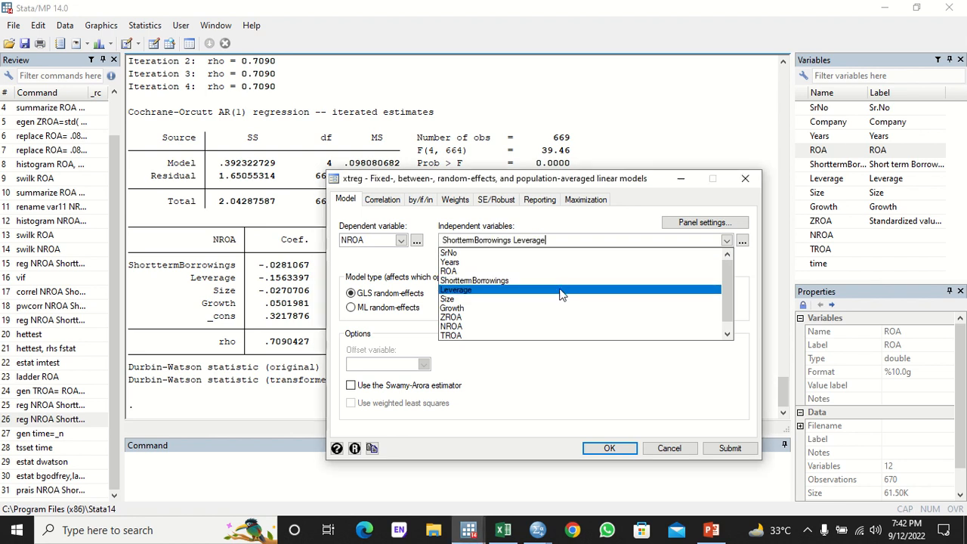
pyautogui.click(555, 299)
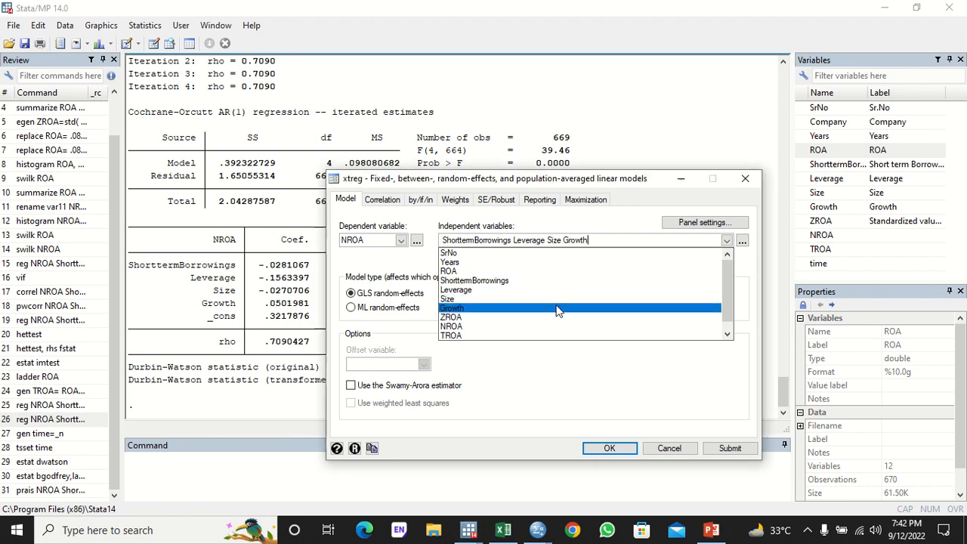
pyautogui.click(556, 310)
pyautogui.click(652, 241)
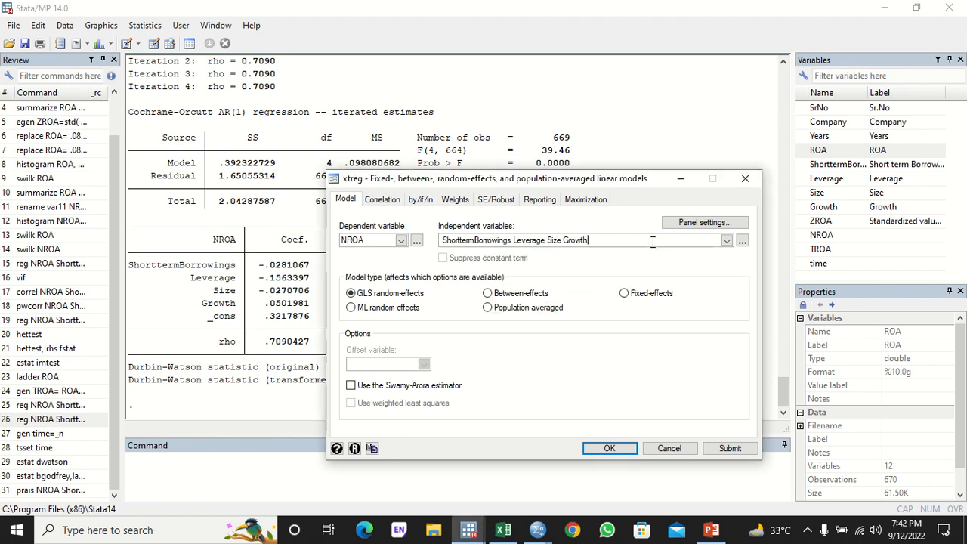
# - Open the panel settings, then cancel both the xtset and xtreg dialogs
pyautogui.click(704, 222)
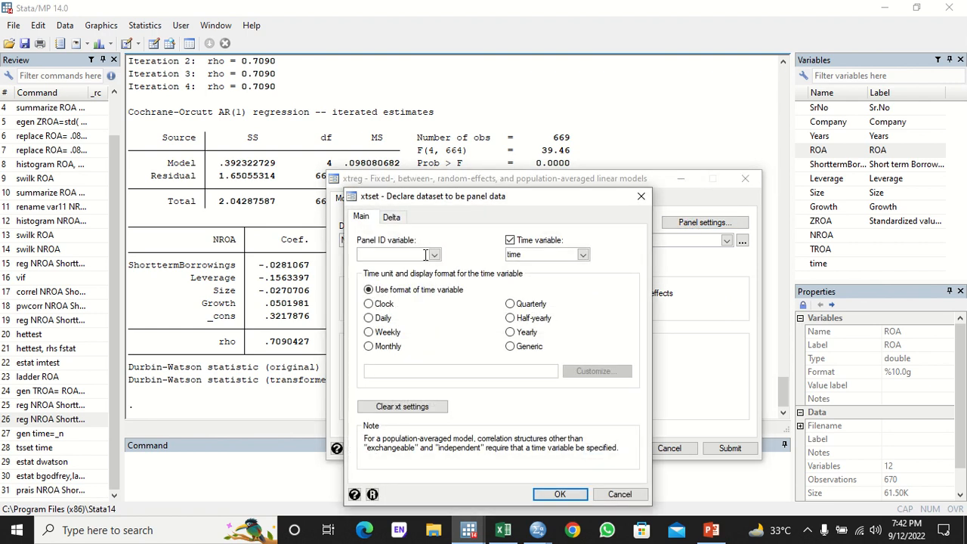
pyautogui.click(434, 256)
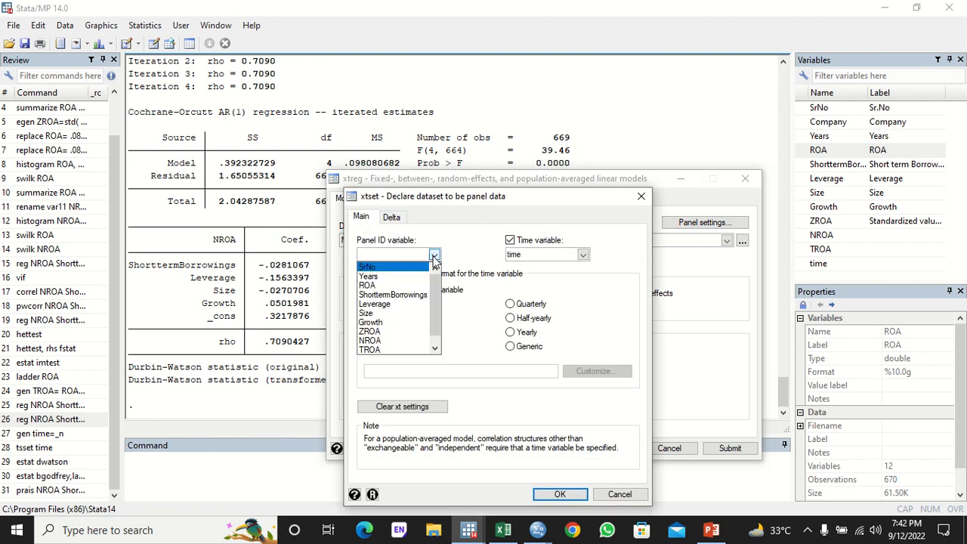
pyautogui.click(628, 495)
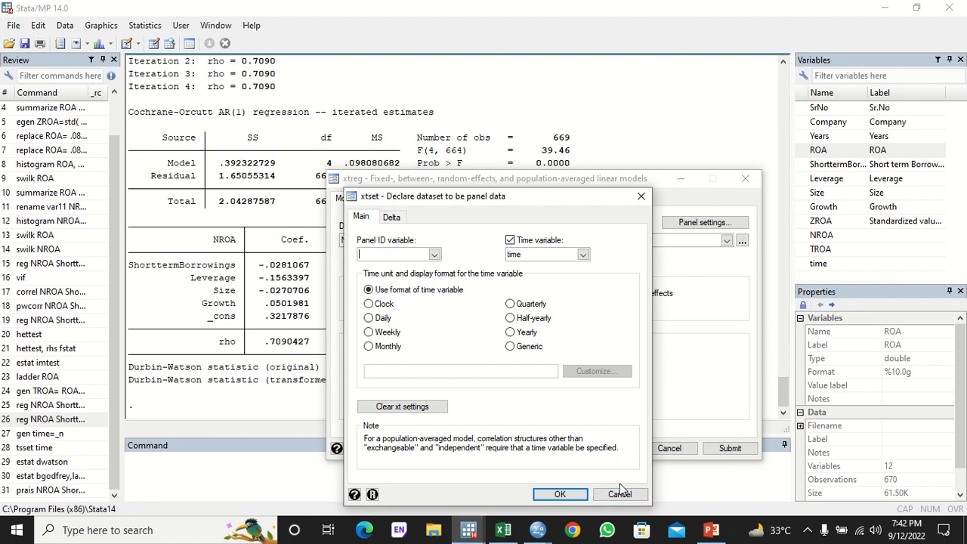
pyautogui.click(620, 492)
pyautogui.click(658, 452)
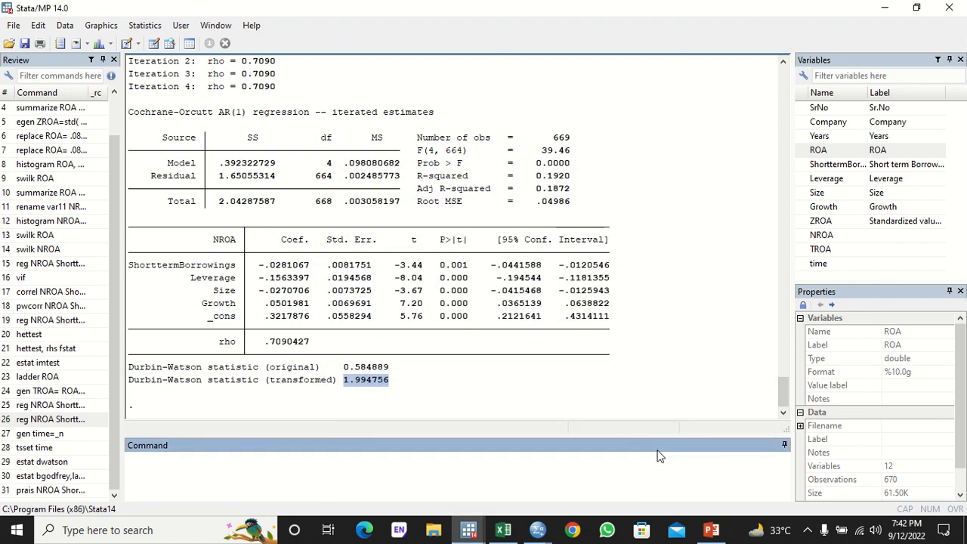
# - Run egen companycode=group(Company), inserting Company from the Variables panel
pyautogui.write('egen companycode')
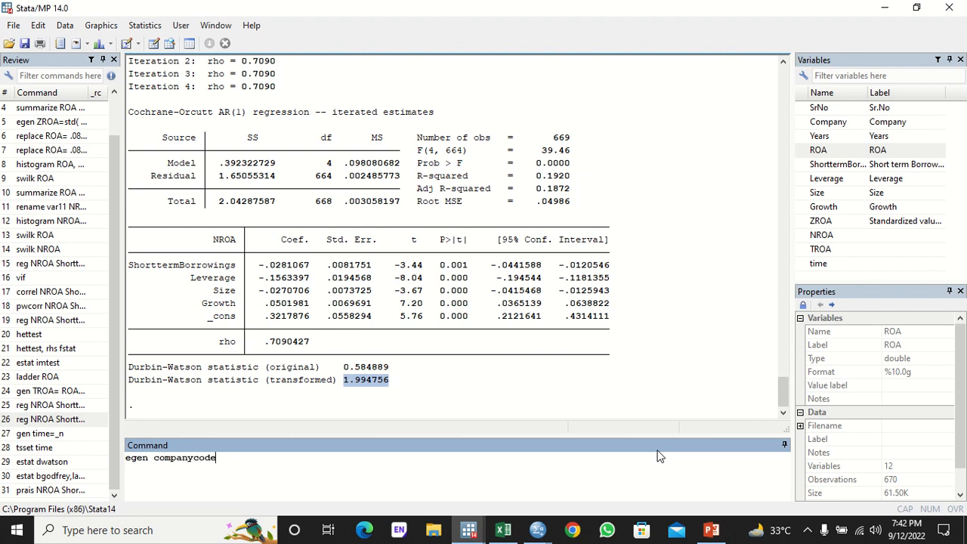
pyautogui.write('=group(')
pyautogui.press('Insert')
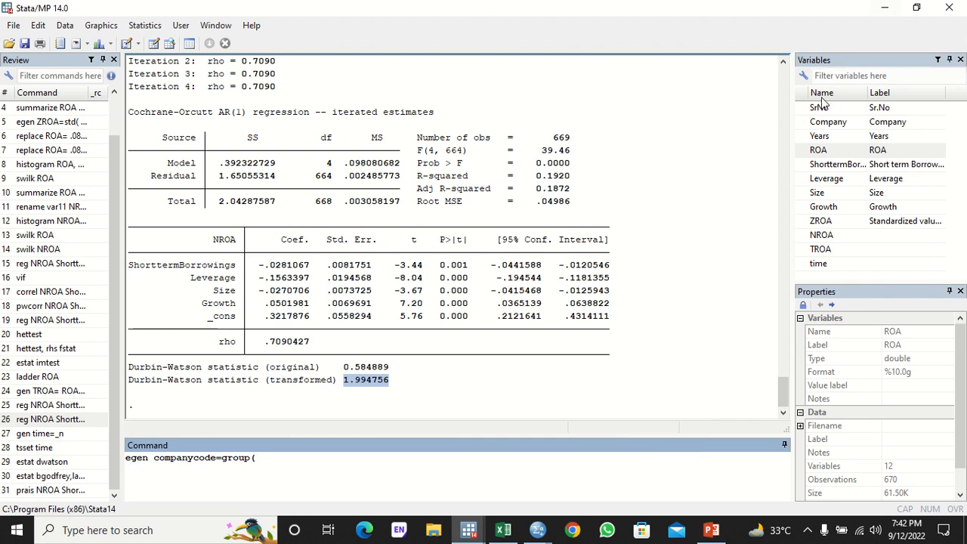
pyautogui.click(804, 123)
pyautogui.write(')')
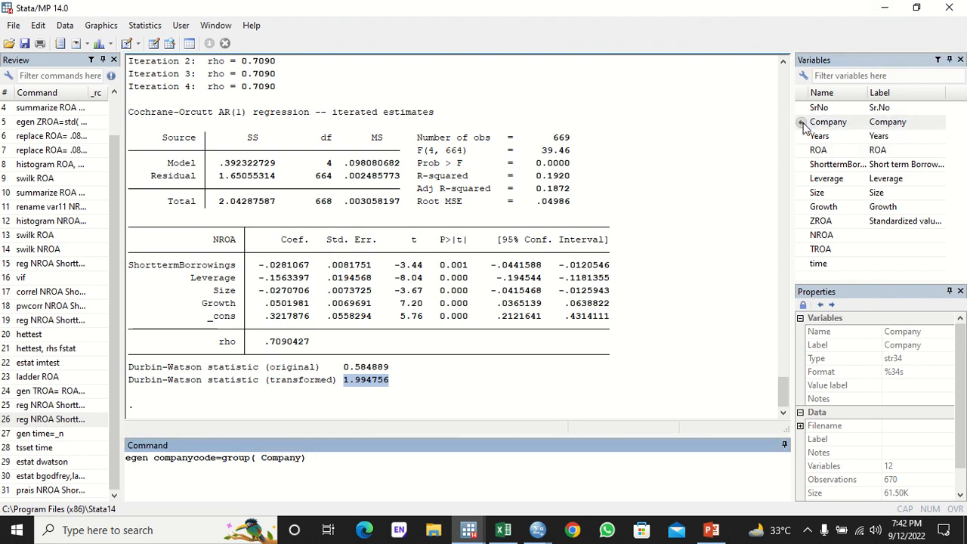
pyautogui.press('Return')
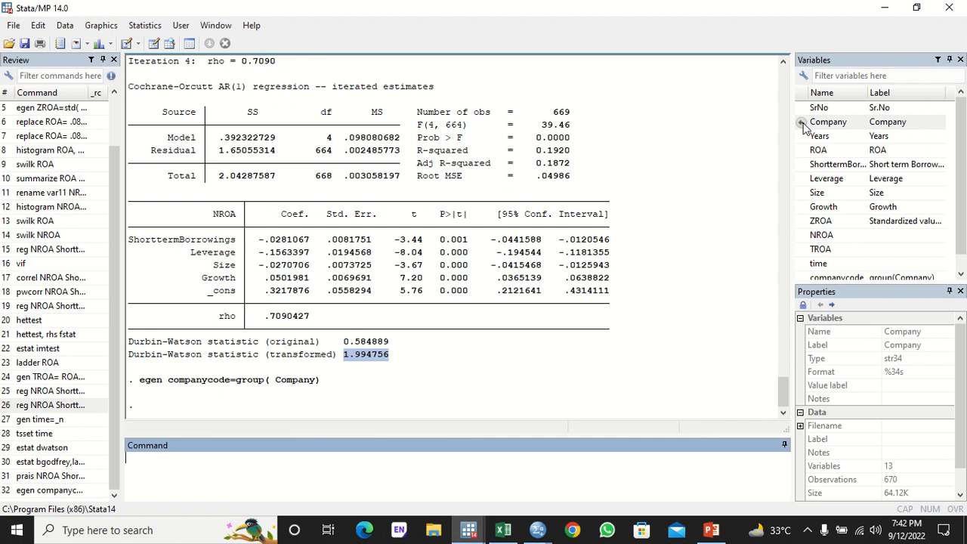
# - In the panel-data linear regression dialog, set NROA as the dependent variable
pyautogui.click(150, 25)
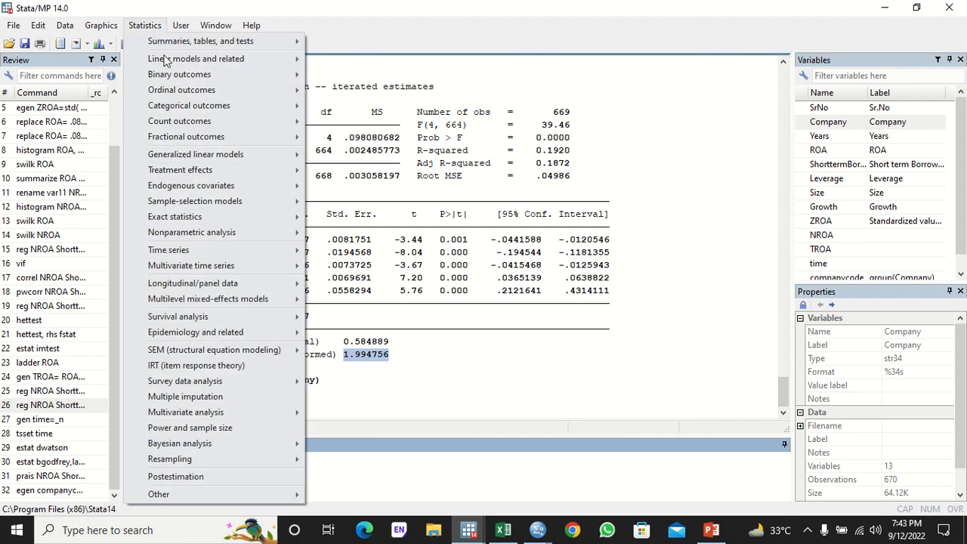
pyautogui.moveTo(247, 284)
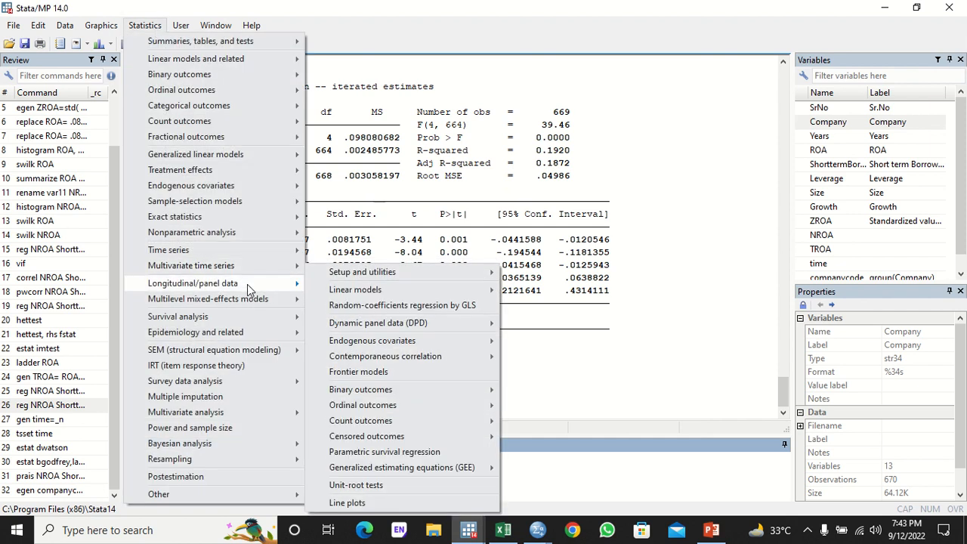
pyautogui.moveTo(363, 291)
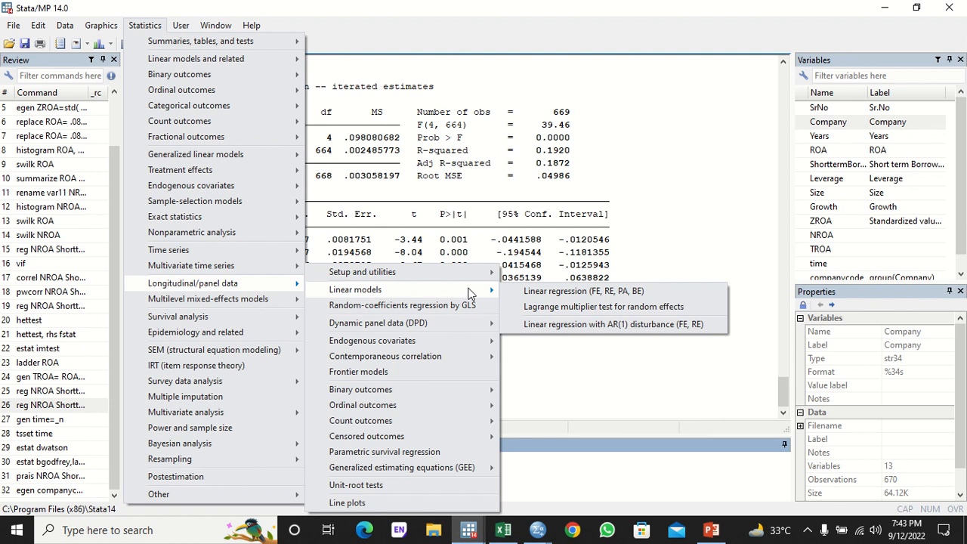
pyautogui.click(554, 294)
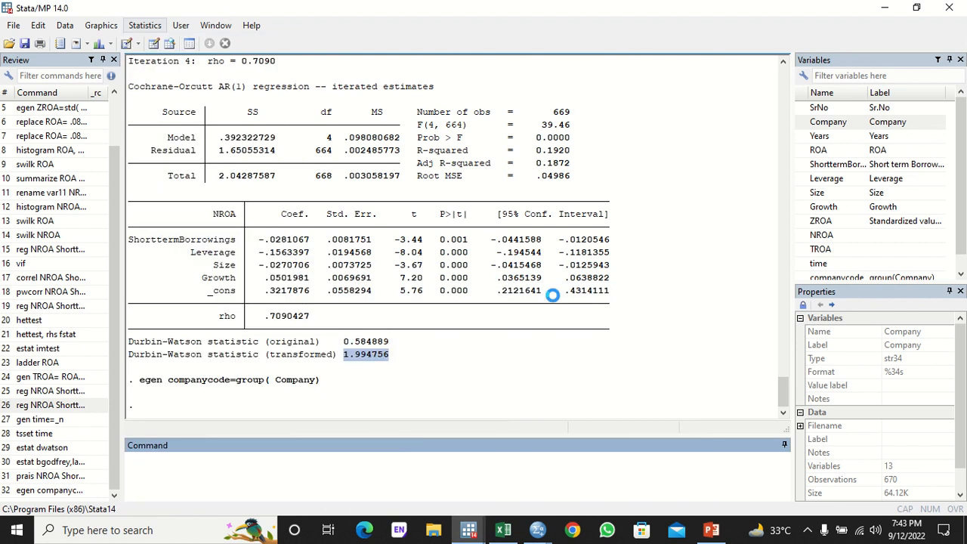
pyautogui.click(400, 240)
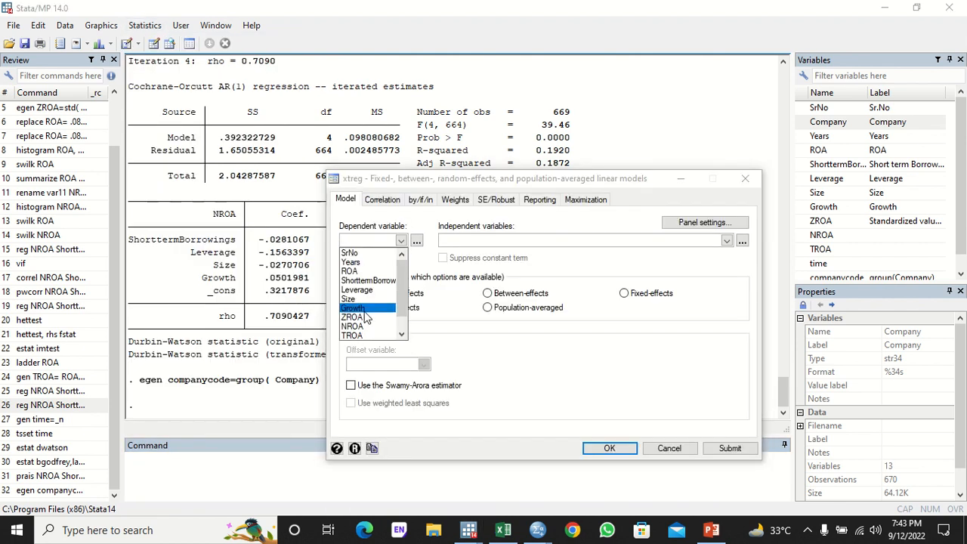
pyautogui.click(352, 316)
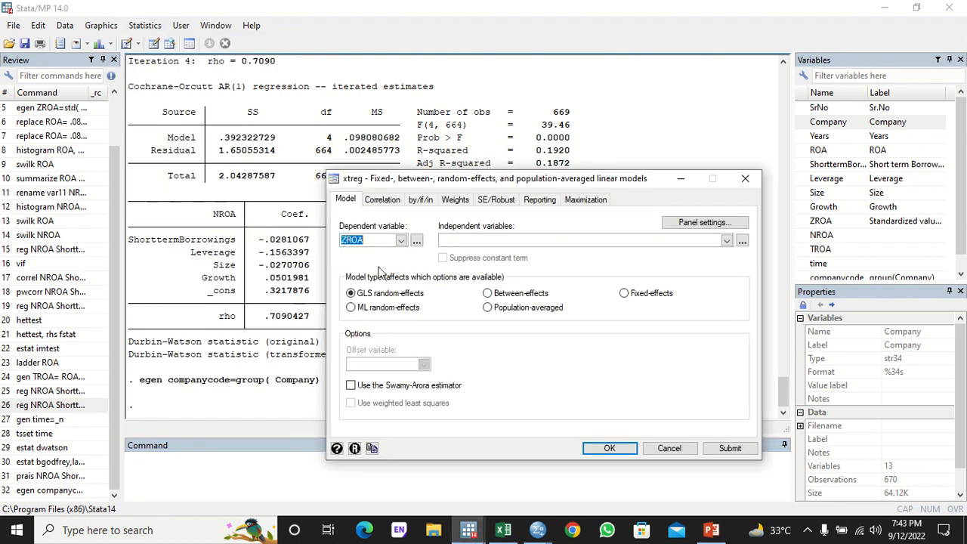
pyautogui.click(404, 237)
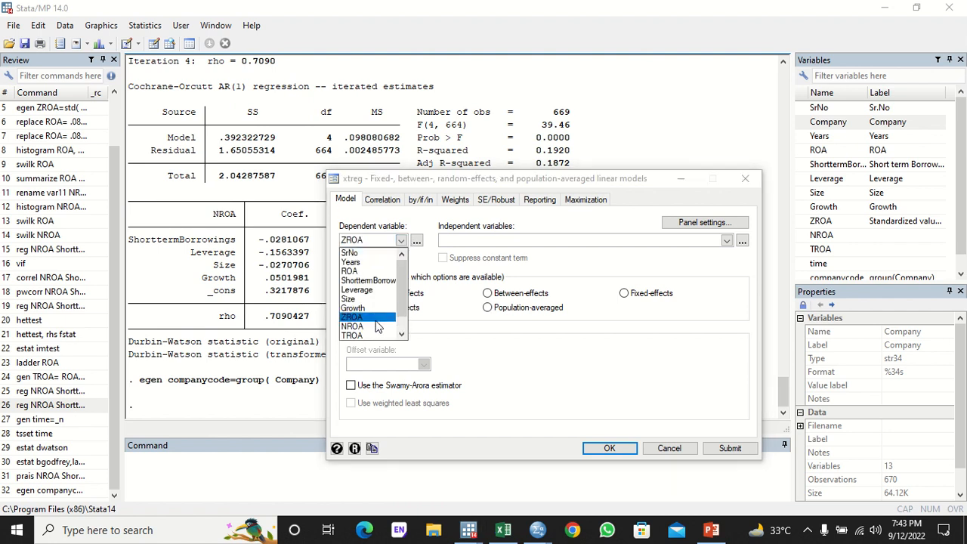
pyautogui.click(352, 326)
# - Add Leverage, Size and Growth as independent variables alongside ShorttermBorrowings
pyautogui.click(727, 240)
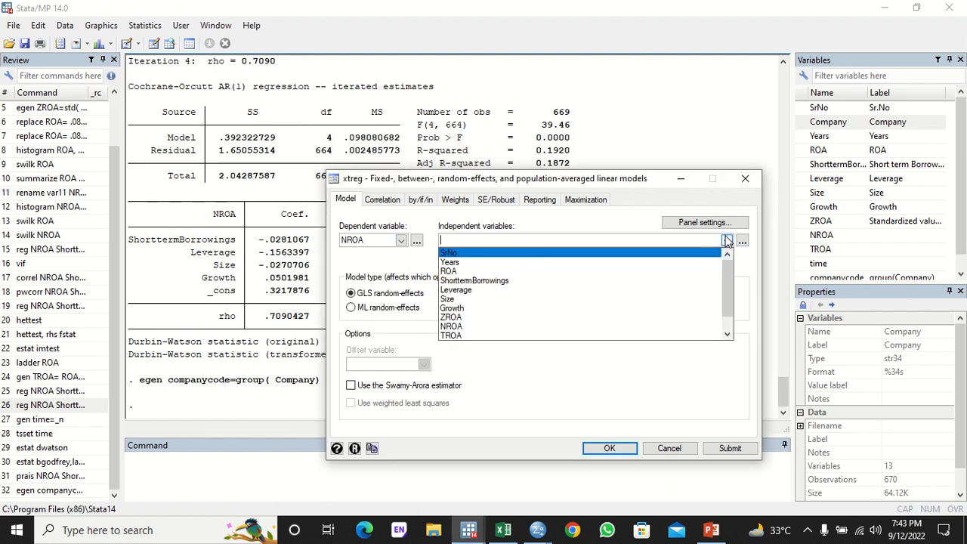
pyautogui.click(574, 293)
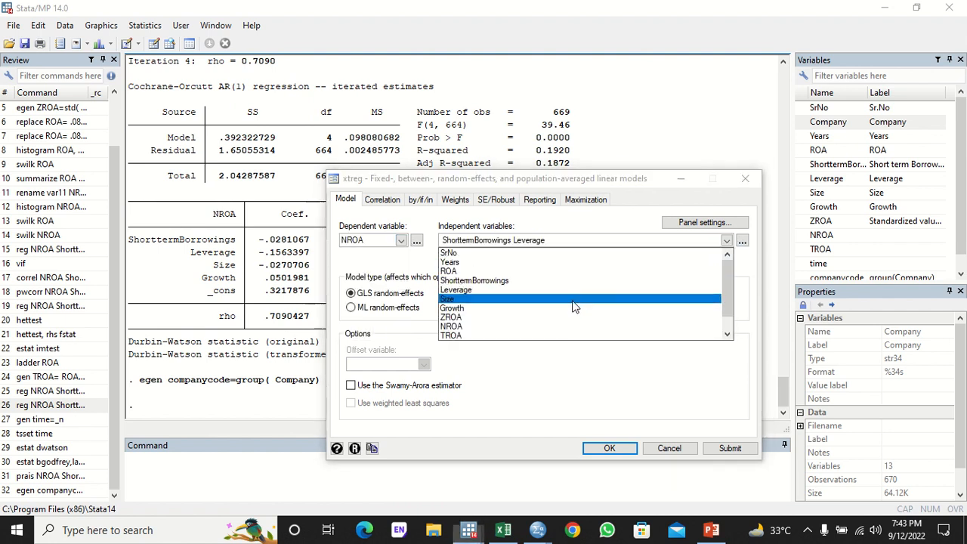
pyautogui.click(573, 300)
pyautogui.click(573, 309)
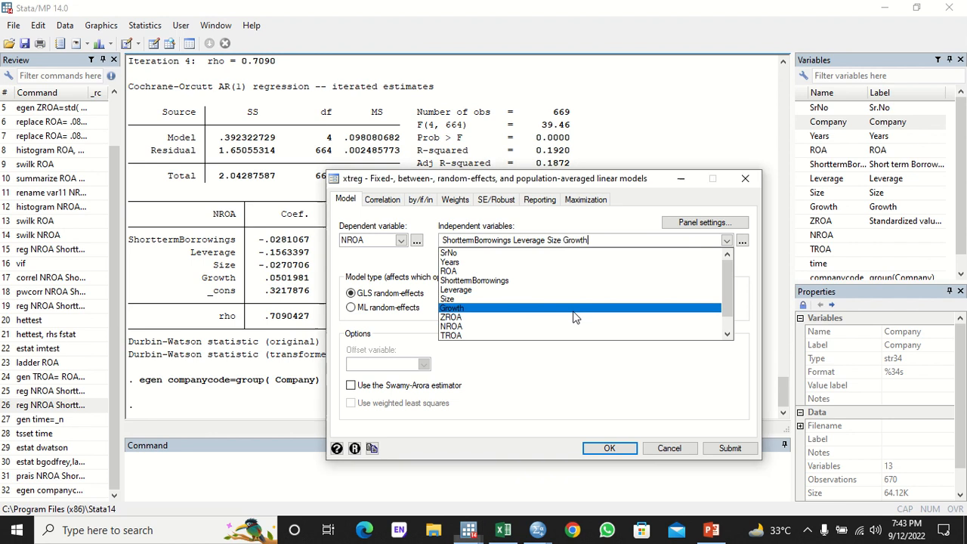
pyautogui.click(704, 225)
# - Declare the panel with companycode as the panel ID and Years as the time variable
pyautogui.click(704, 225)
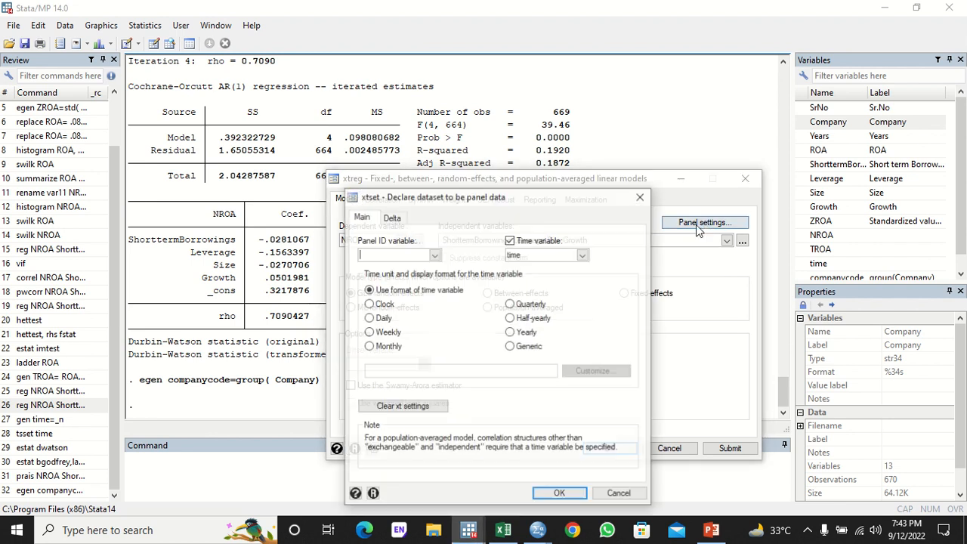
pyautogui.click(435, 254)
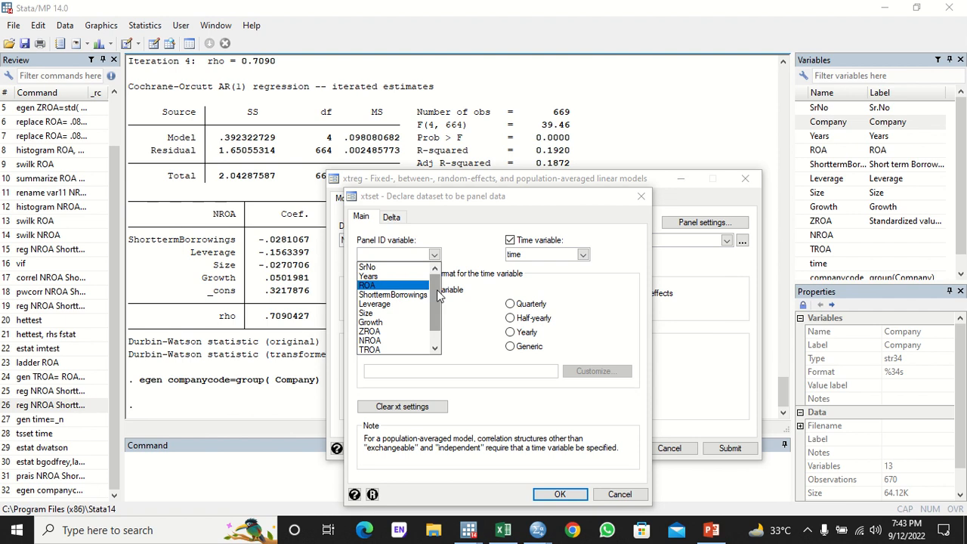
pyautogui.scroll(-1, 436, 289)
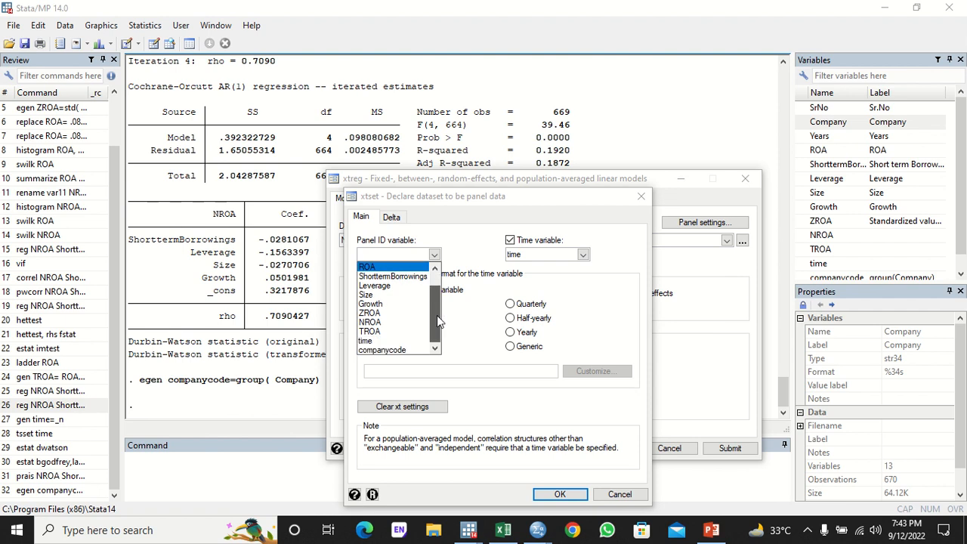
pyautogui.click(401, 356)
pyautogui.click(583, 255)
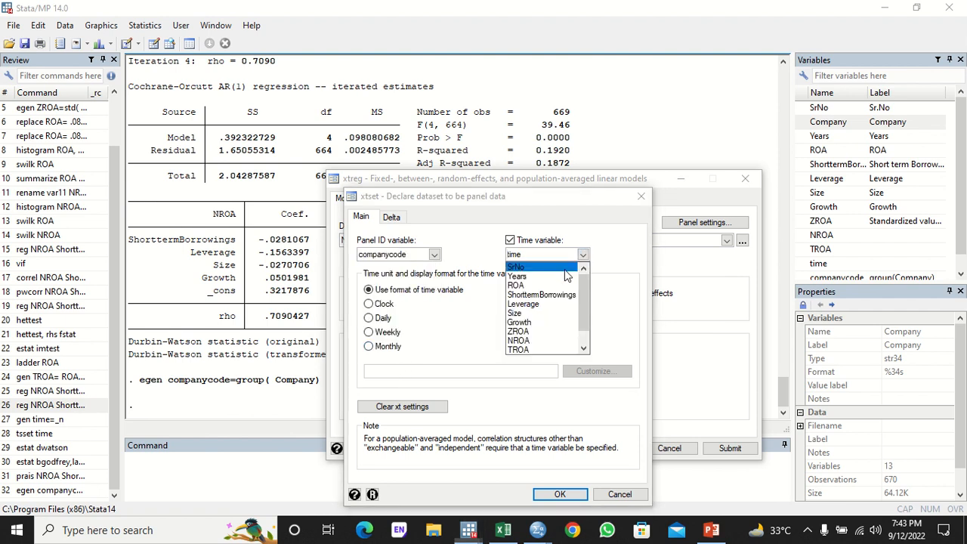
pyautogui.click(561, 282)
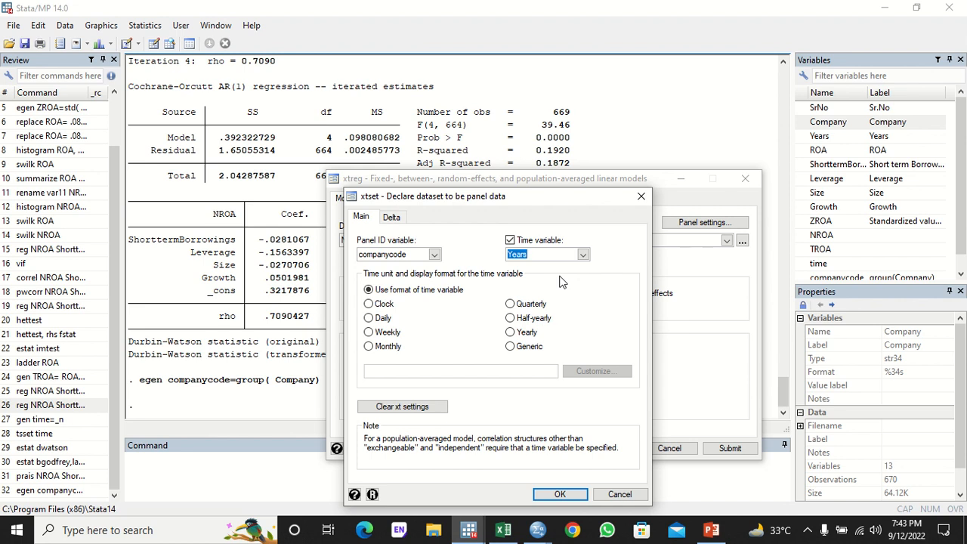
pyautogui.click(559, 494)
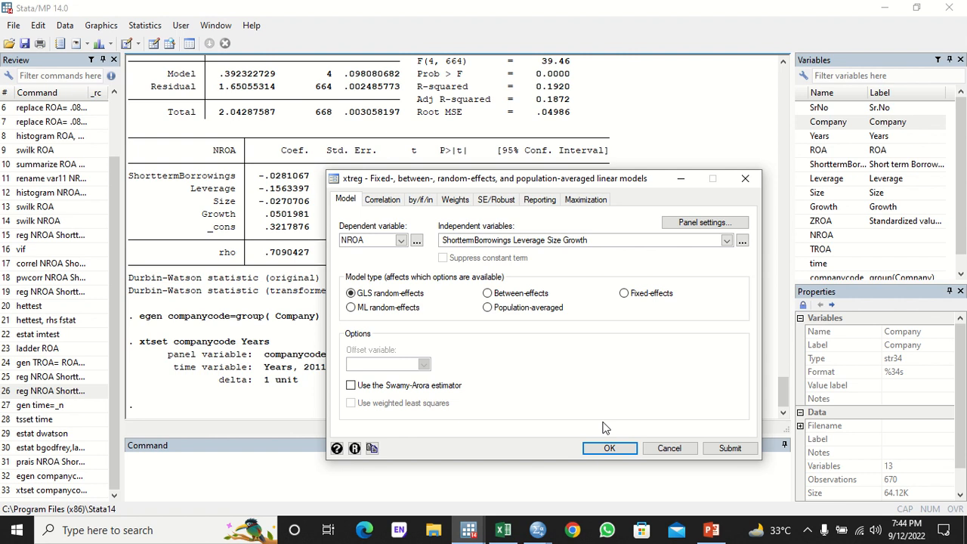
# - Run the GLS random-effects regression of NROA: 67 groups, Wald chi2(4) 206.88
pyautogui.click(610, 448)
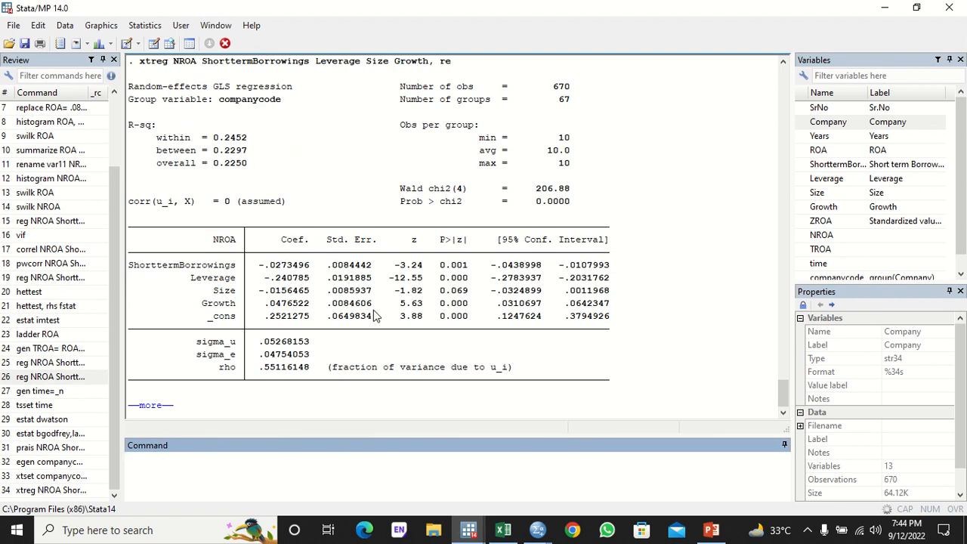
pyautogui.click(149, 29)
pyautogui.moveTo(260, 282)
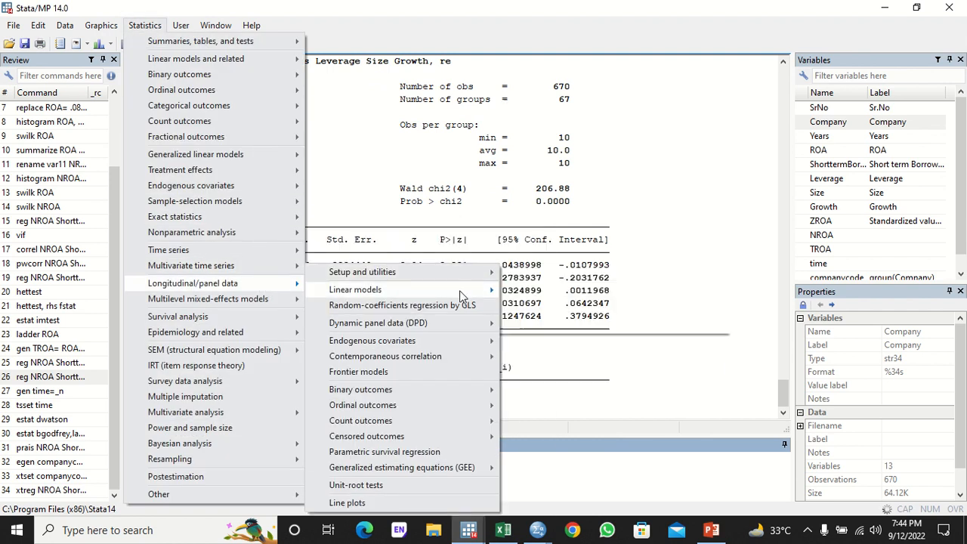
# - Rerun the NROA panel regression with the model switched to fixed effects
pyautogui.moveTo(459, 290)
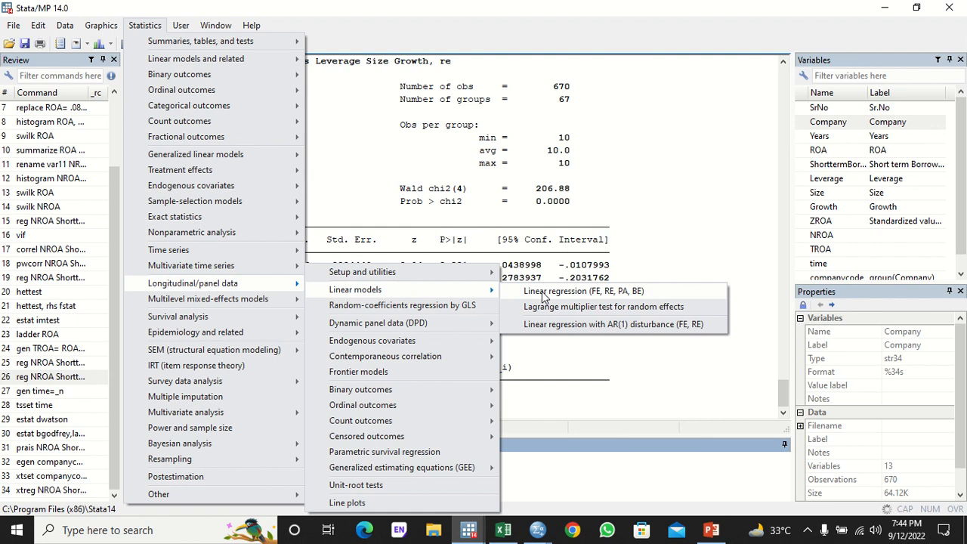
pyautogui.click(542, 293)
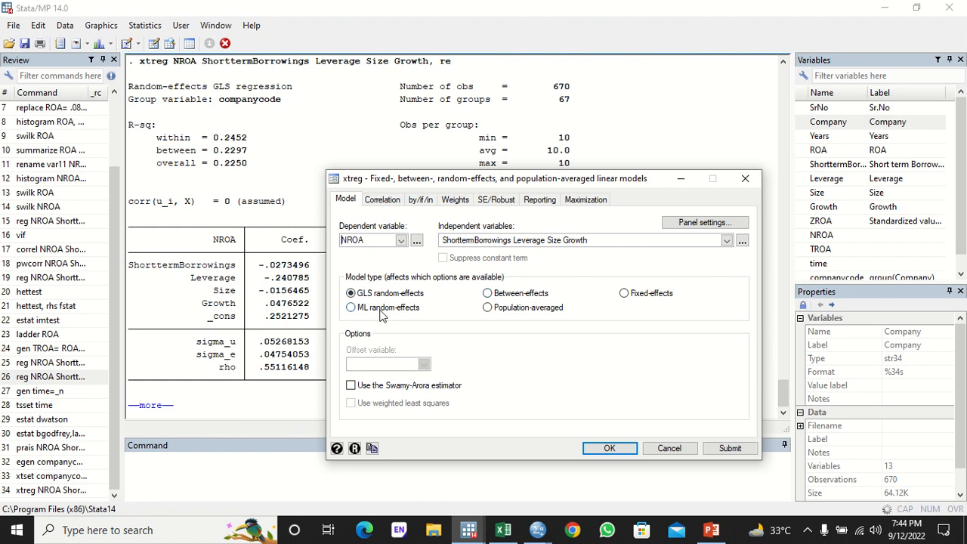
pyautogui.click(647, 294)
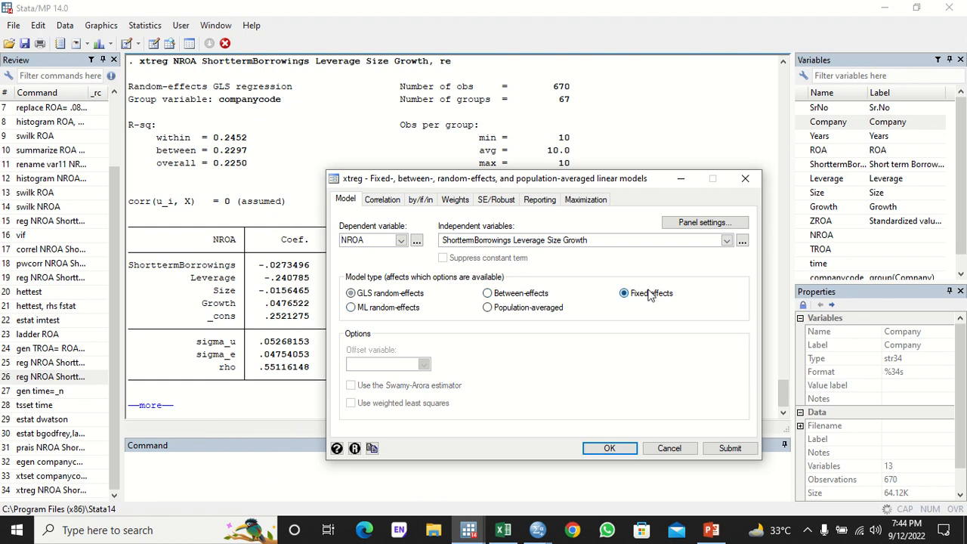
pyautogui.click(619, 447)
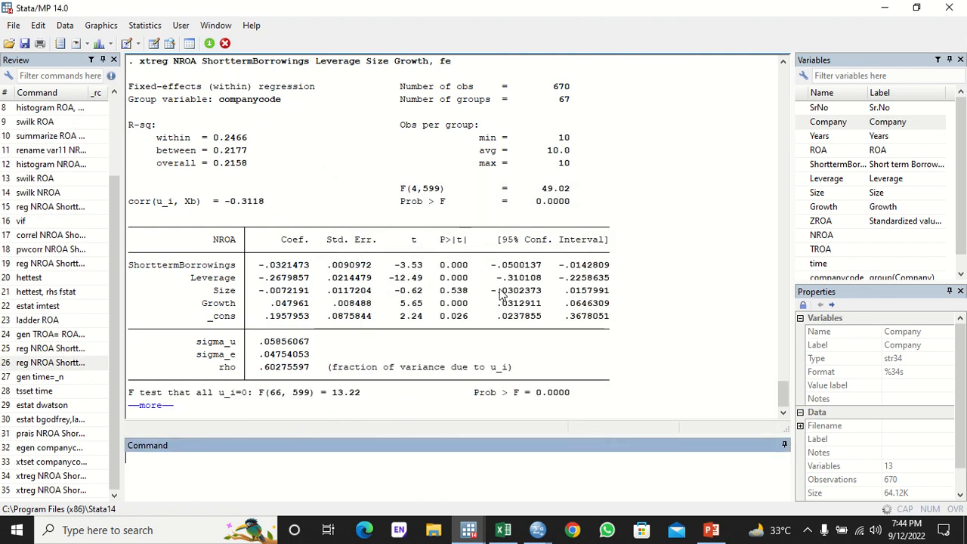
# - Scroll to the fixed-effects output and highlight Size's p-value of 0.538
pyautogui.moveTo(790, 391); pyautogui.dragTo(782, 371)
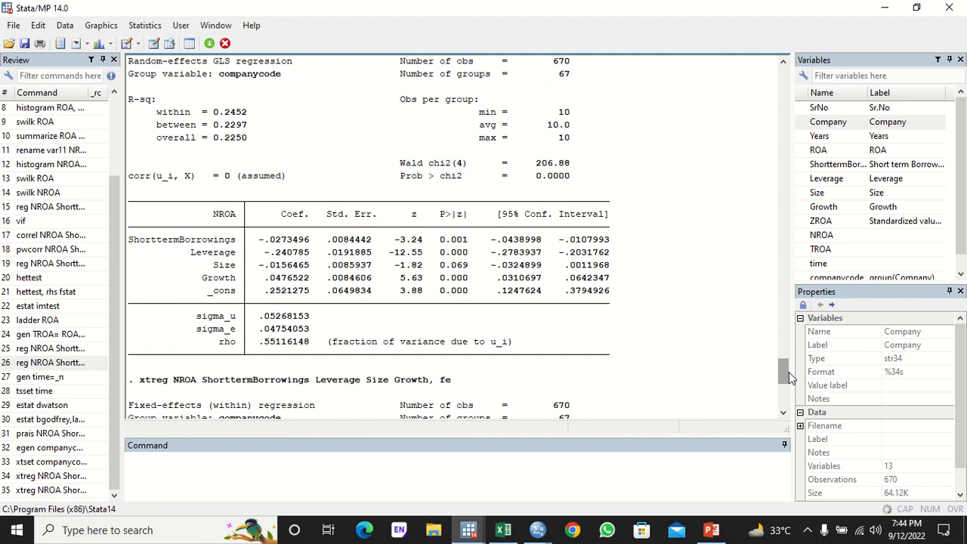
pyautogui.moveTo(788, 371); pyautogui.dragTo(785, 396)
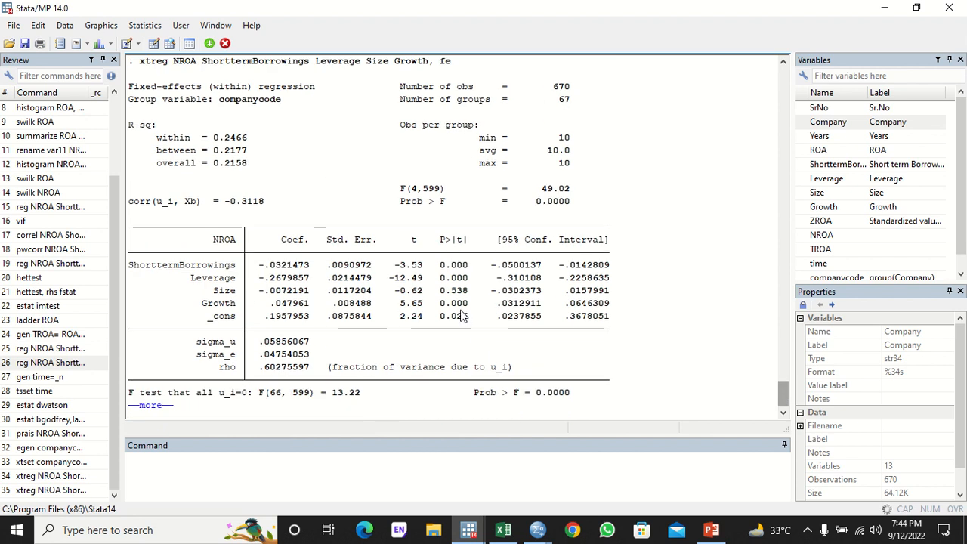
pyautogui.moveTo(472, 291); pyautogui.dragTo(437, 293)
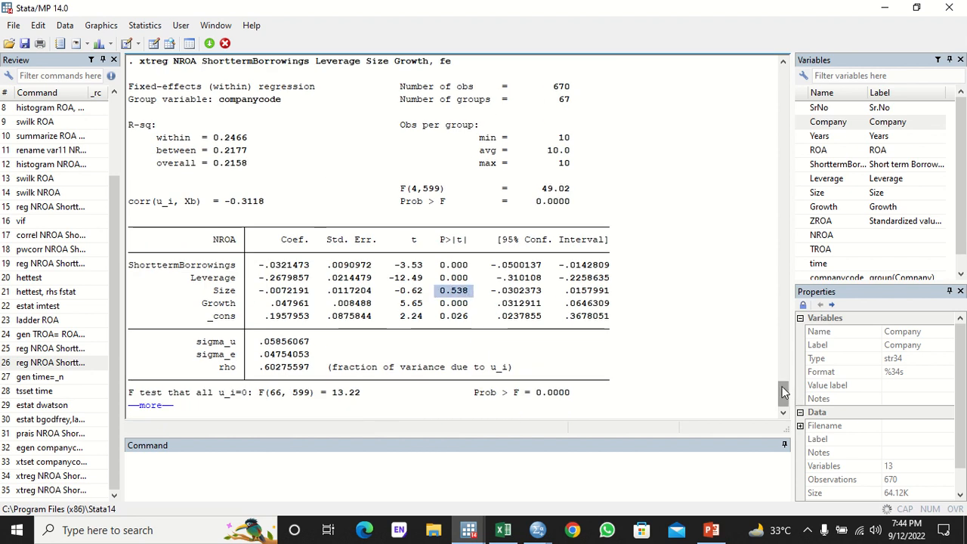
pyautogui.moveTo(783, 392)
pyautogui.mouseDown()
pyautogui.moveTo(783, 380)
pyautogui.moveTo(783, 398)
pyautogui.mouseUp()
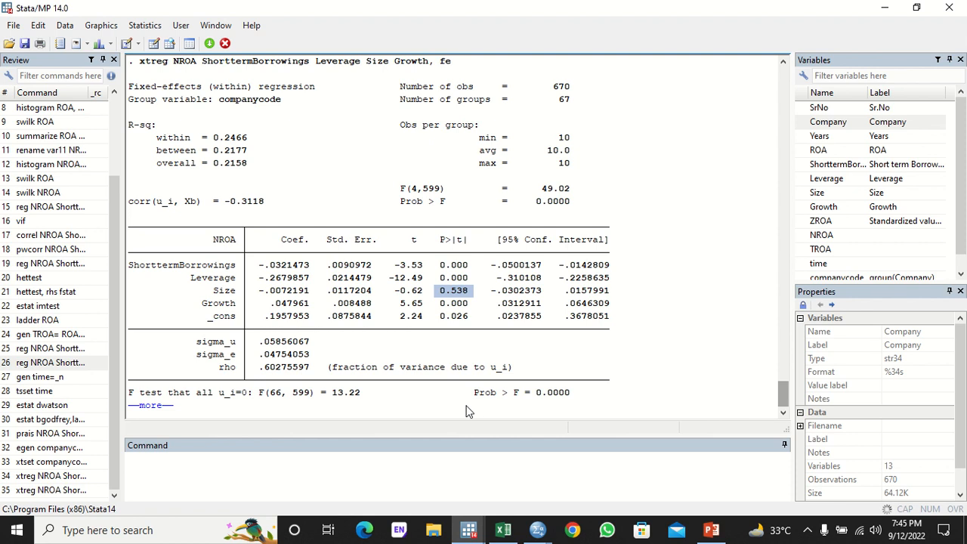
# - Store the fixed-effects estimates under the name fixed with 'estimates store fixed'
pyautogui.click(218, 475)
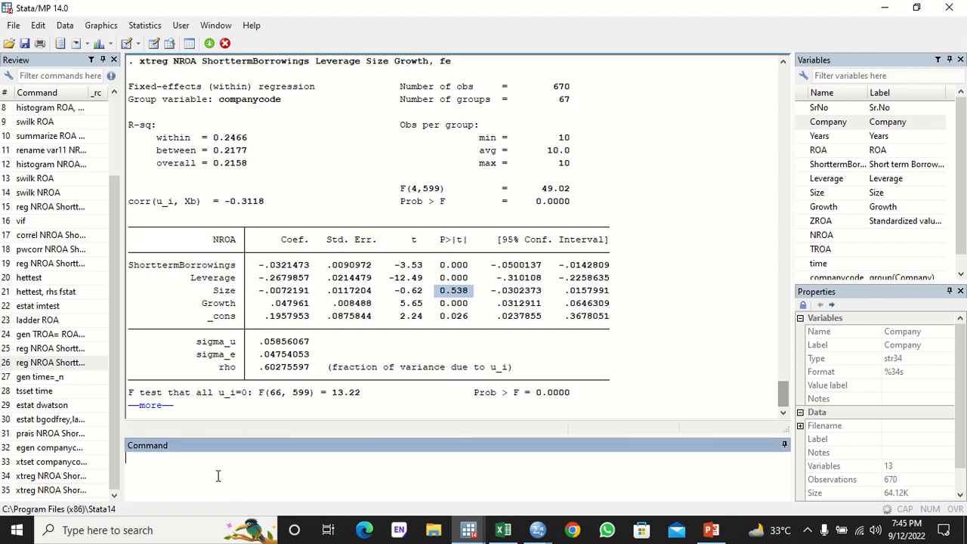
pyautogui.write('estimates')
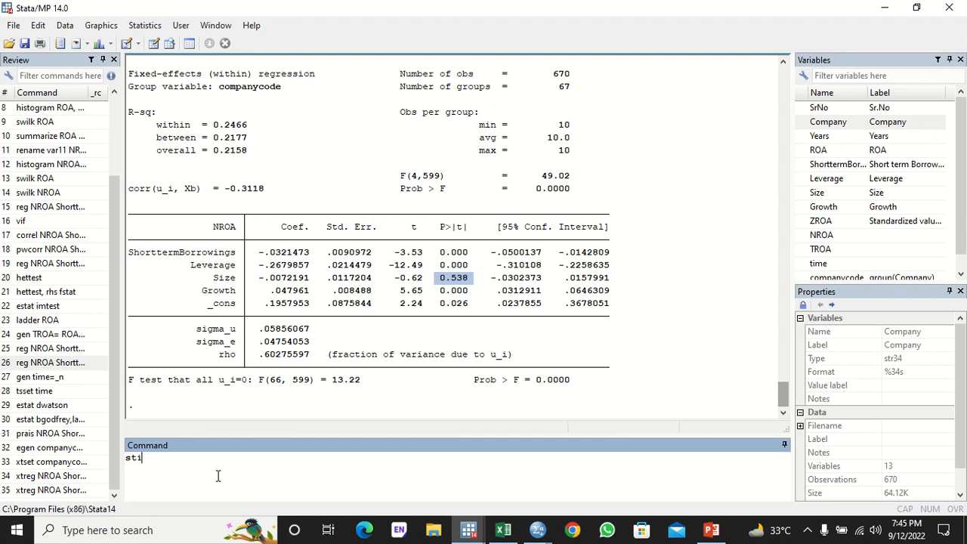
pyautogui.press('BackSpace')
pyautogui.press('BackSpace')
pyautogui.press('BackSpace')
pyautogui.press('BackSpace')
pyautogui.press('BackSpace')
pyautogui.press('BackSpace')
pyautogui.press('BackSpace')
pyautogui.press('BackSpace')
pyautogui.write('estimates store fixed')
pyautogui.moveTo(784, 394); pyautogui.dragTo(785, 408)
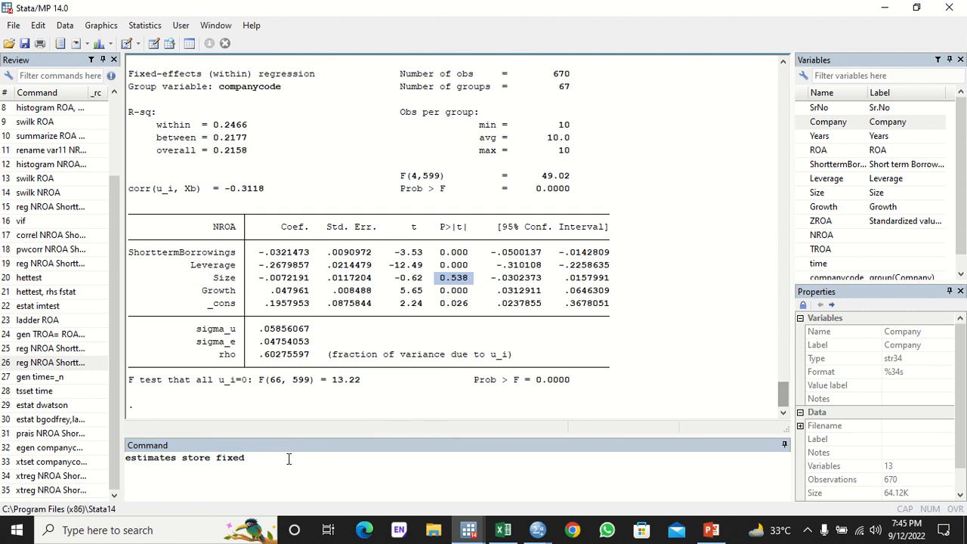
pyautogui.click(287, 458)
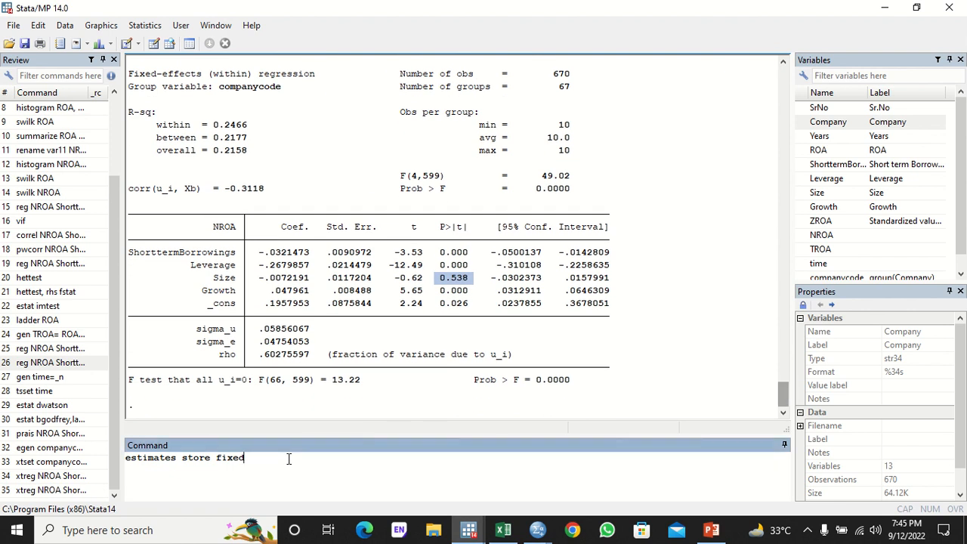
pyautogui.press('Return')
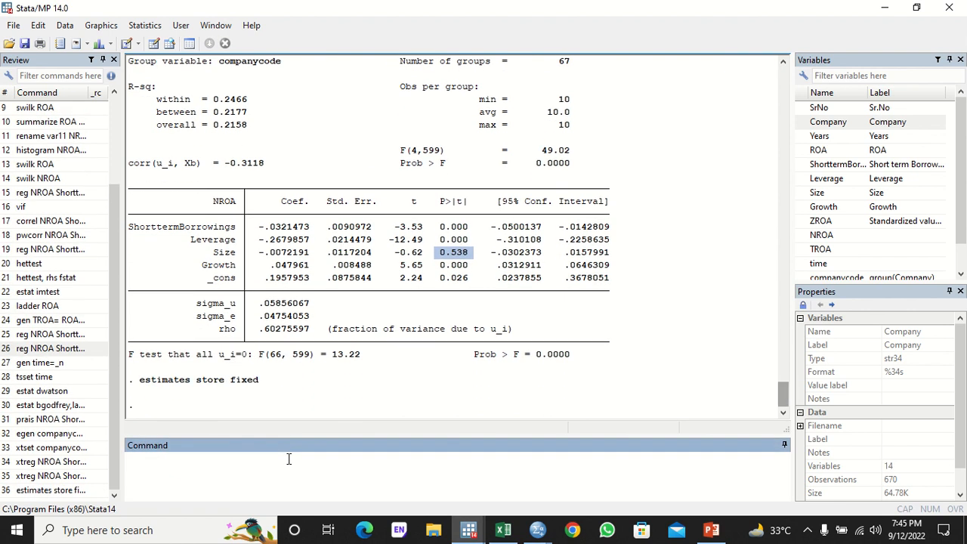
# - Rerun the random-effects regression on NROA and store its estimates as random
pyautogui.click(36, 461)
pyautogui.press('Return')
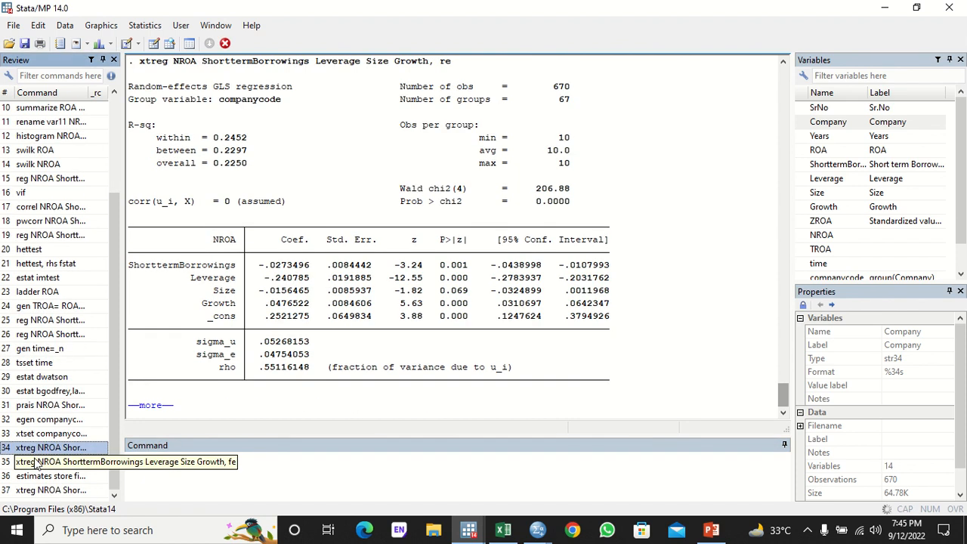
pyautogui.click(43, 477)
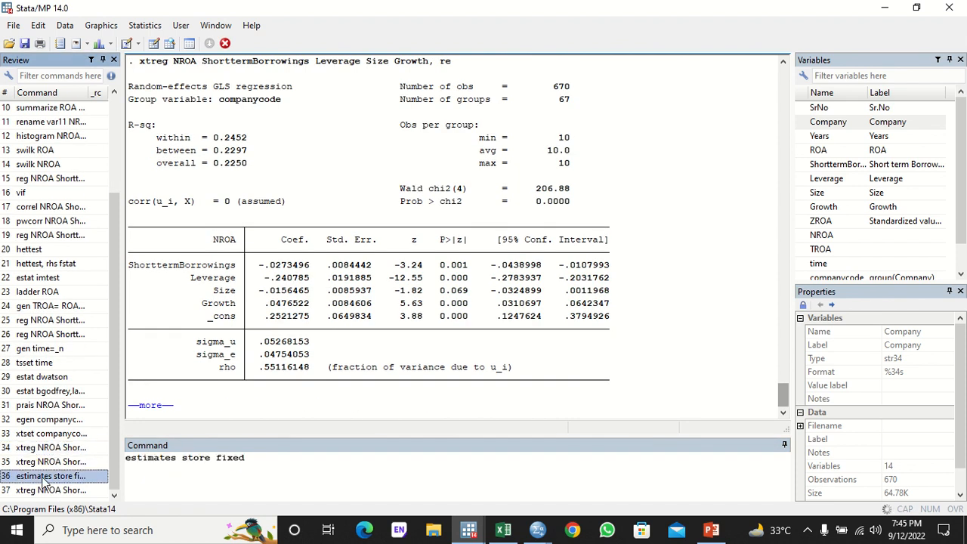
pyautogui.click(270, 463)
pyautogui.press('BackSpace')
pyautogui.press('BackSpace')
pyautogui.press('BackSpace')
pyautogui.press('BackSpace')
pyautogui.press('BackSpace')
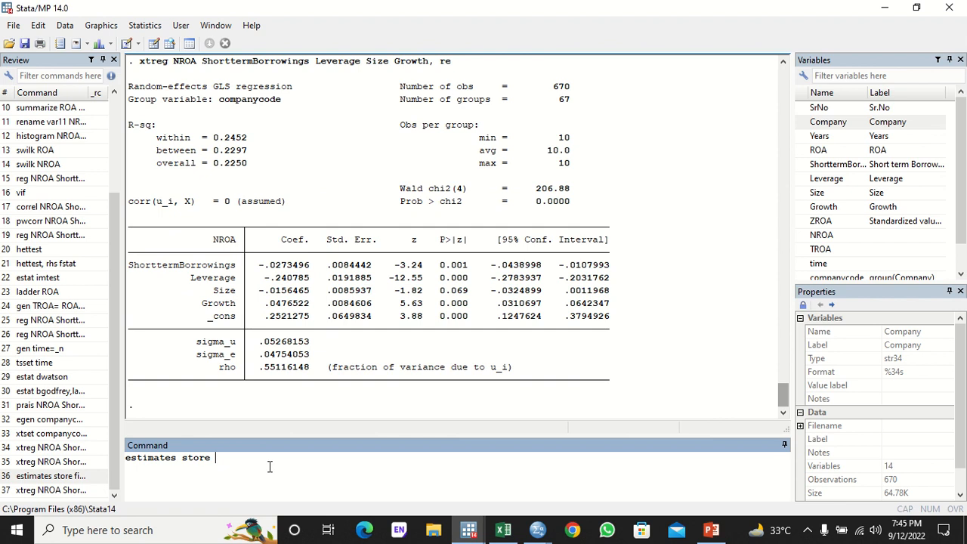
pyautogui.write('random')
pyautogui.press('Return')
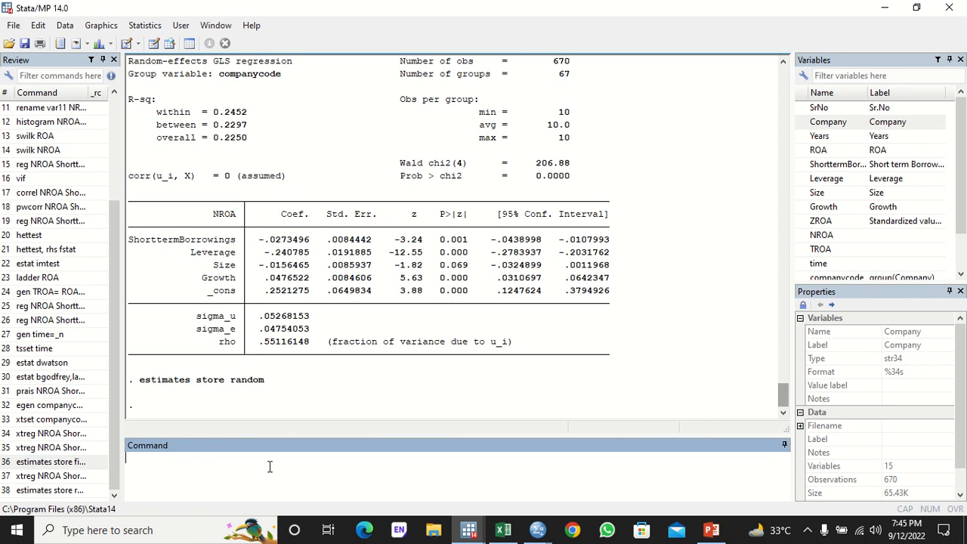
pyautogui.click(130, 26)
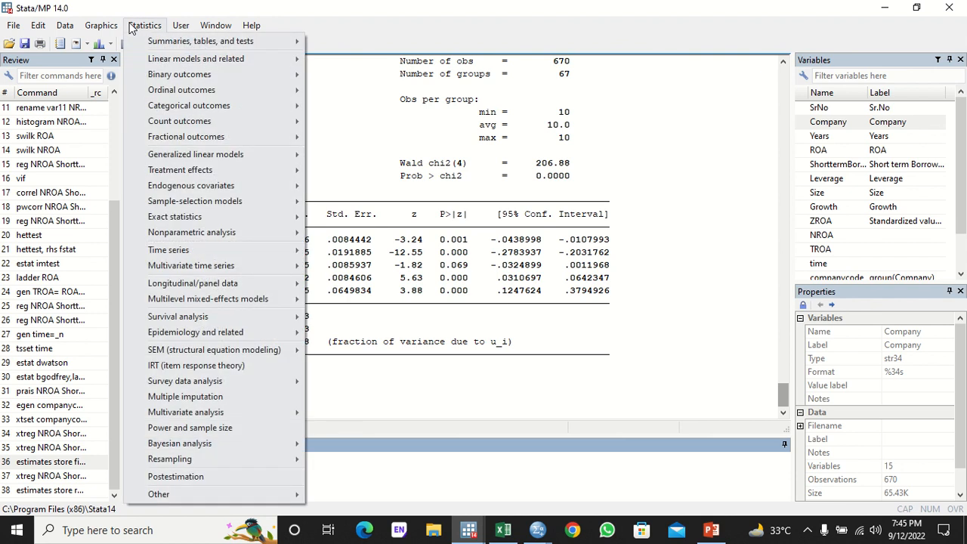
# - Run a Hausman test with fixed as consistent estimates: chi2(4) 74.16, Prob>chi2 0.0000
pyautogui.click(176, 476)
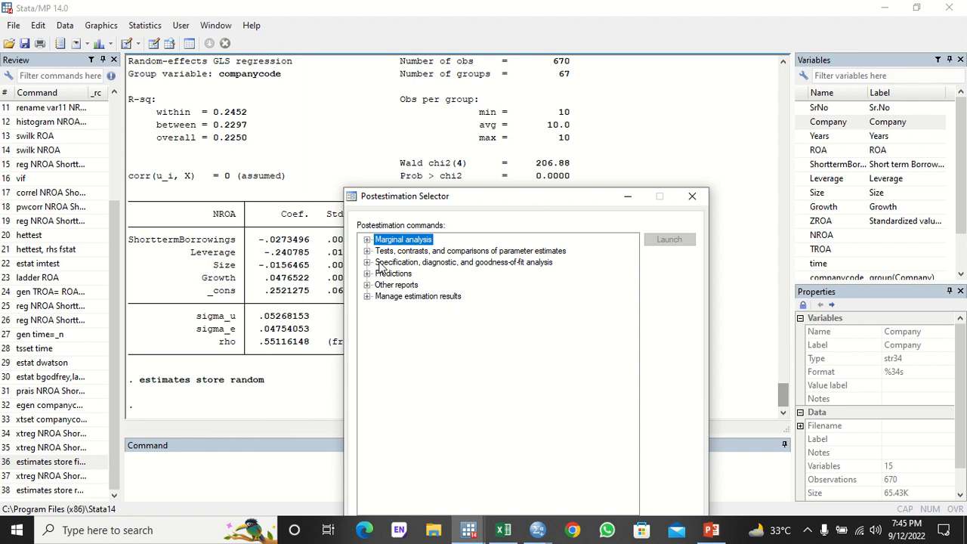
pyautogui.moveTo(453, 198); pyautogui.dragTo(387, 111)
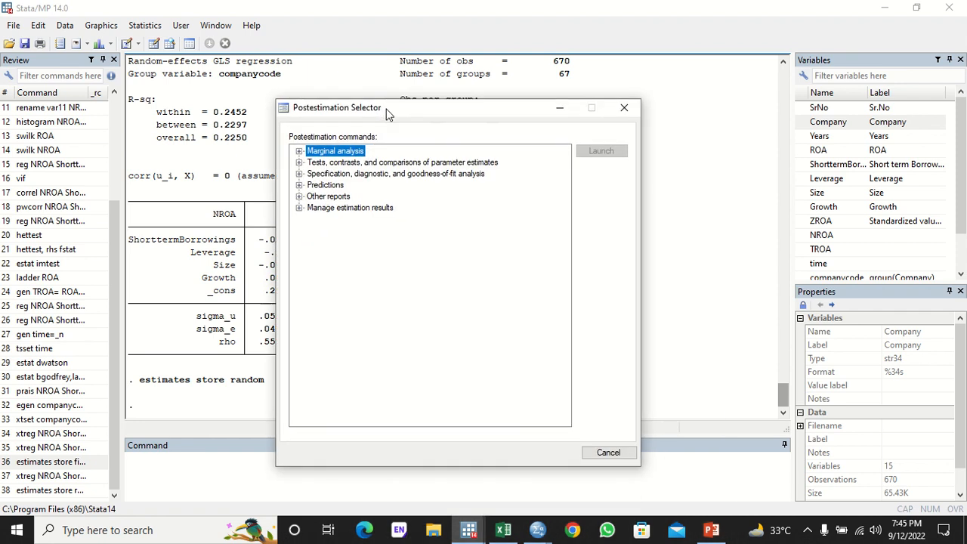
pyautogui.click(299, 174)
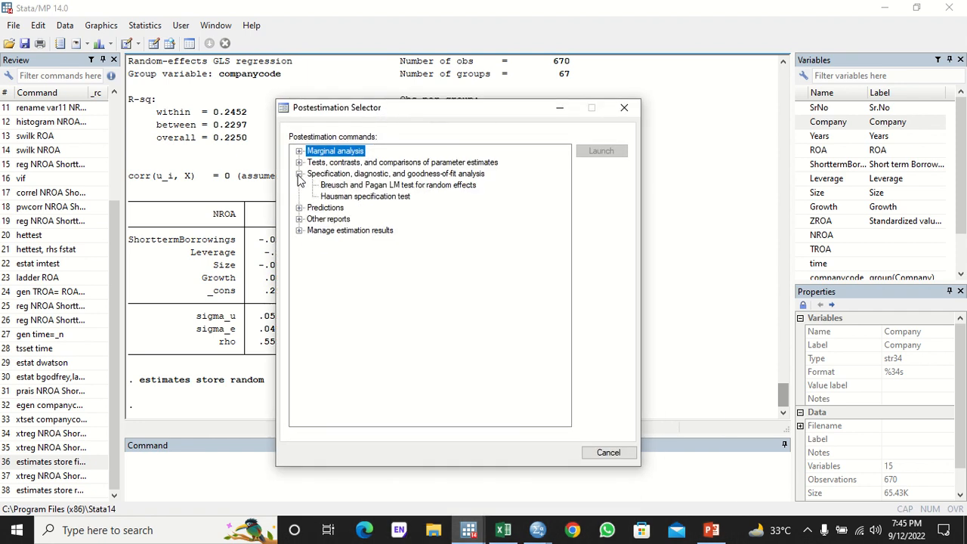
pyautogui.click(349, 197)
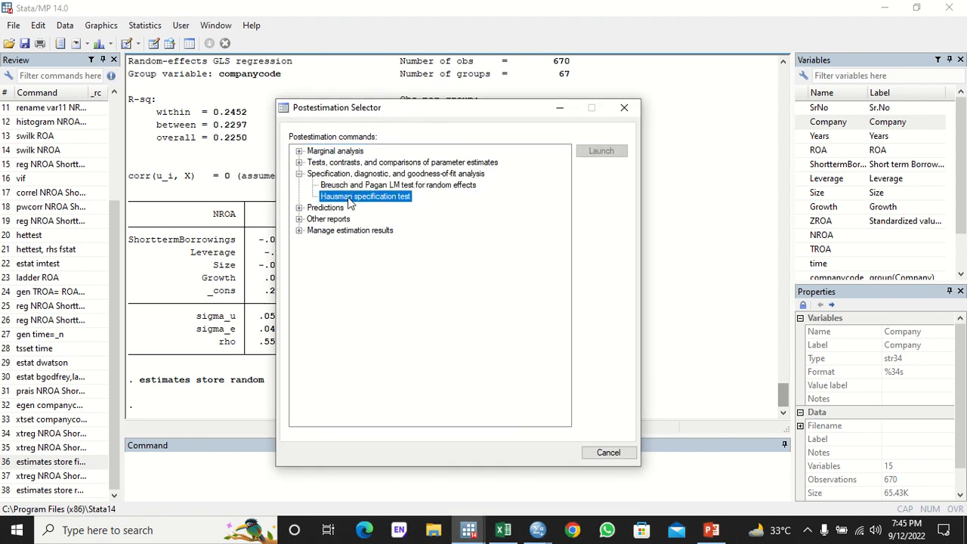
pyautogui.click(601, 151)
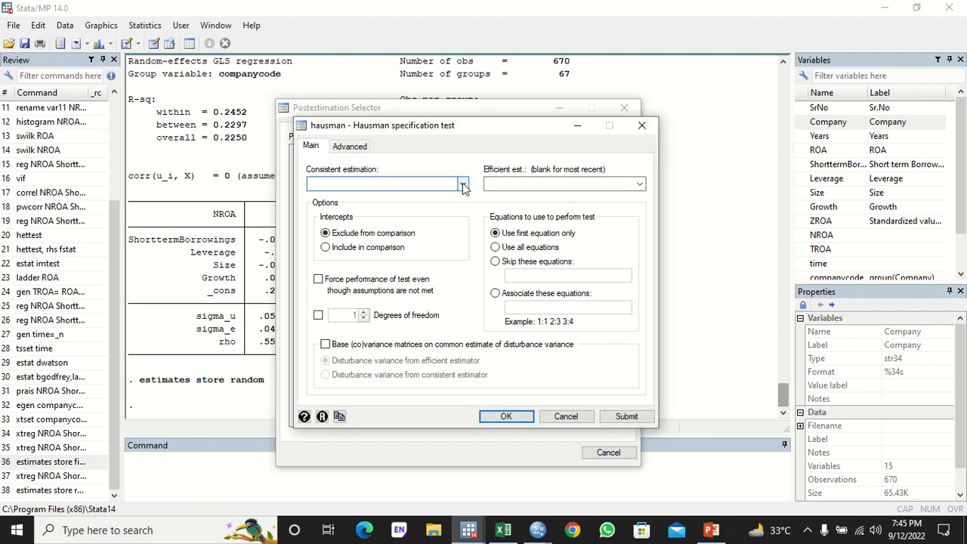
pyautogui.click(463, 187)
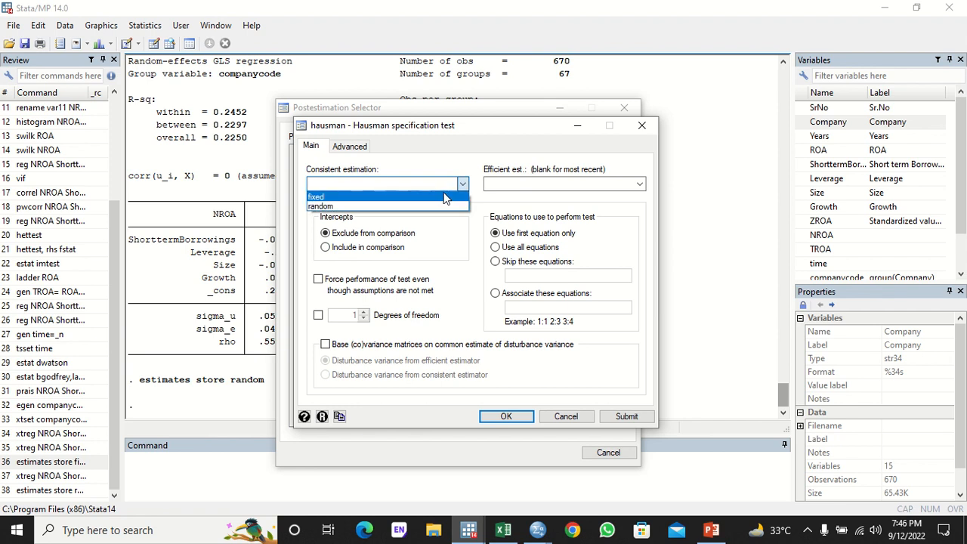
pyautogui.click(444, 195)
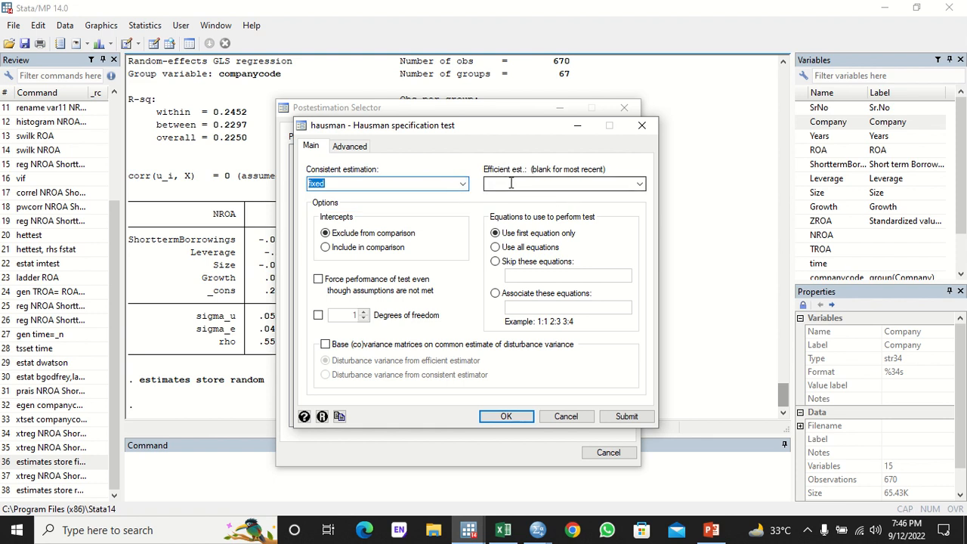
pyautogui.click(502, 416)
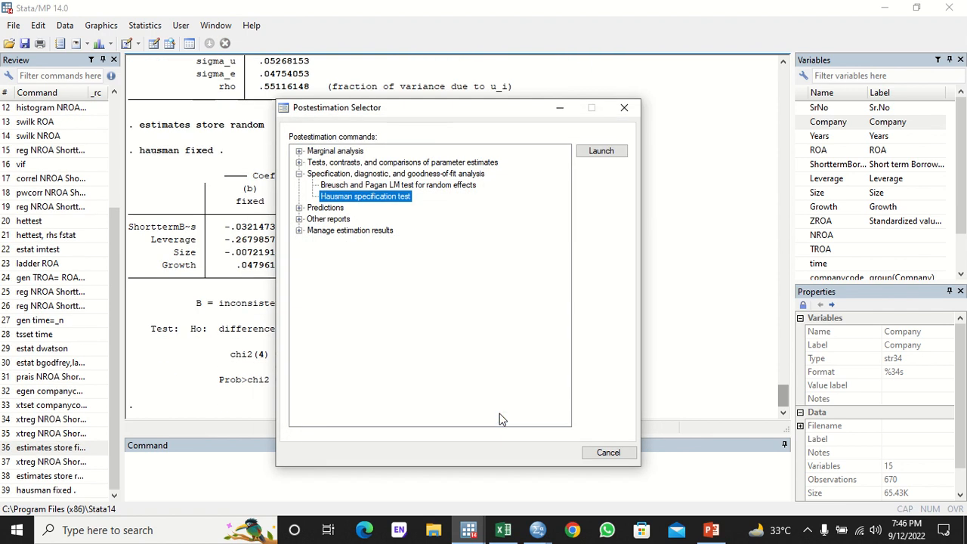
pyautogui.click(624, 107)
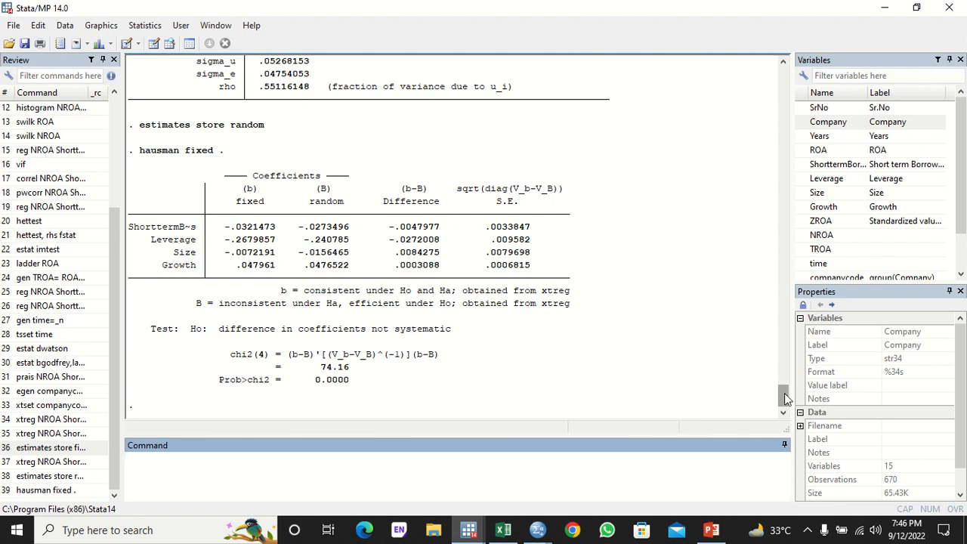
pyautogui.moveTo(784, 398); pyautogui.dragTo(784, 380)
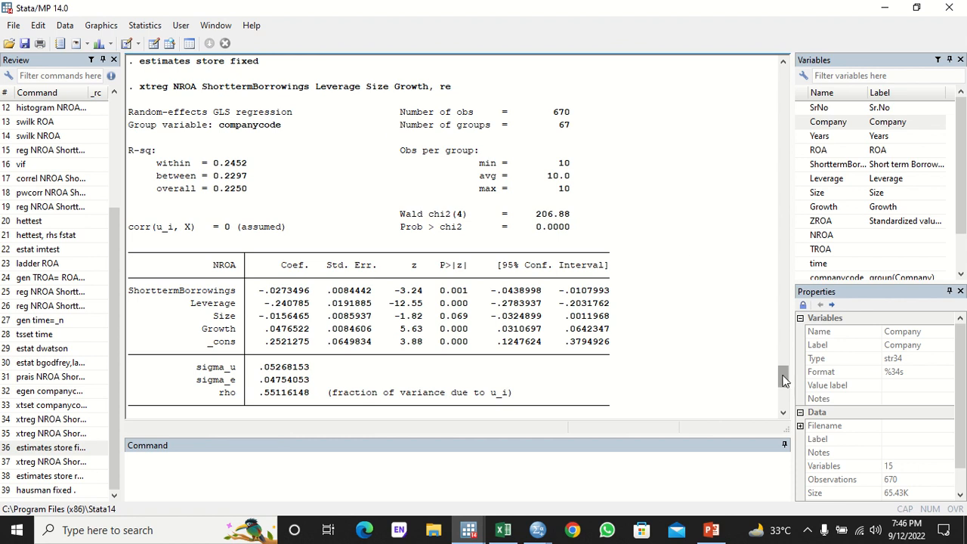
pyautogui.moveTo(783, 380); pyautogui.dragTo(783, 357)
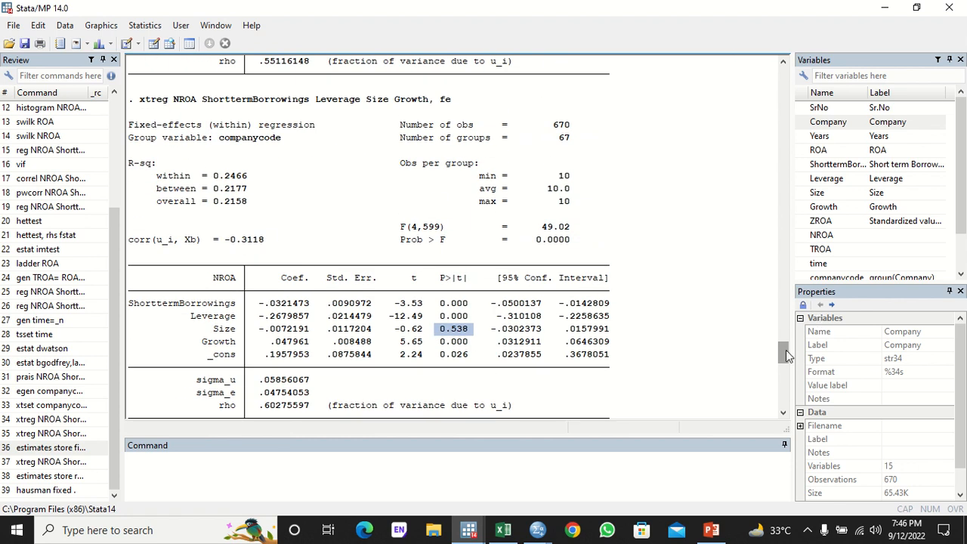
pyautogui.moveTo(785, 350); pyautogui.dragTo(785, 395)
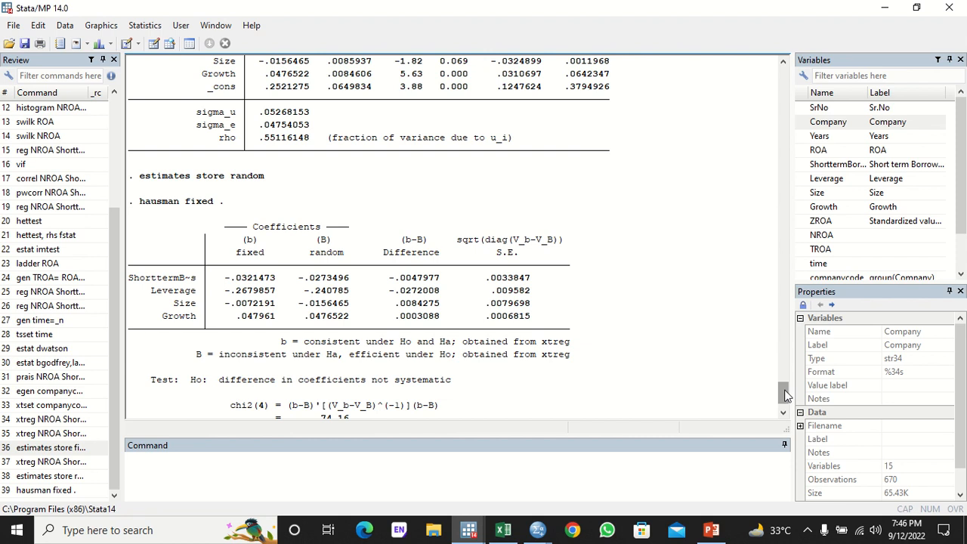
pyautogui.moveTo(783, 394); pyautogui.dragTo(784, 397)
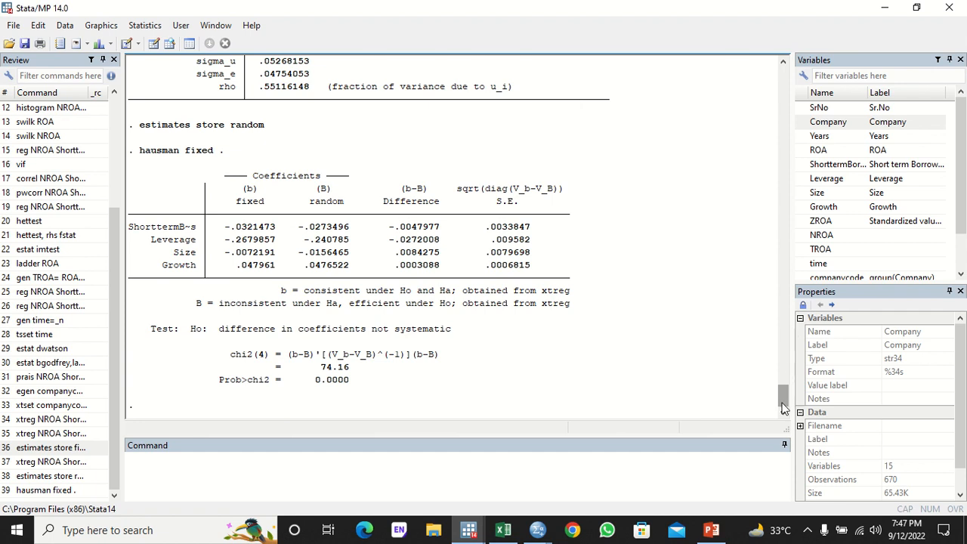
pyautogui.moveTo(782, 404)
pyautogui.mouseDown()
pyautogui.moveTo(784, 333)
pyautogui.moveTo(790, 412)
pyautogui.mouseUp()
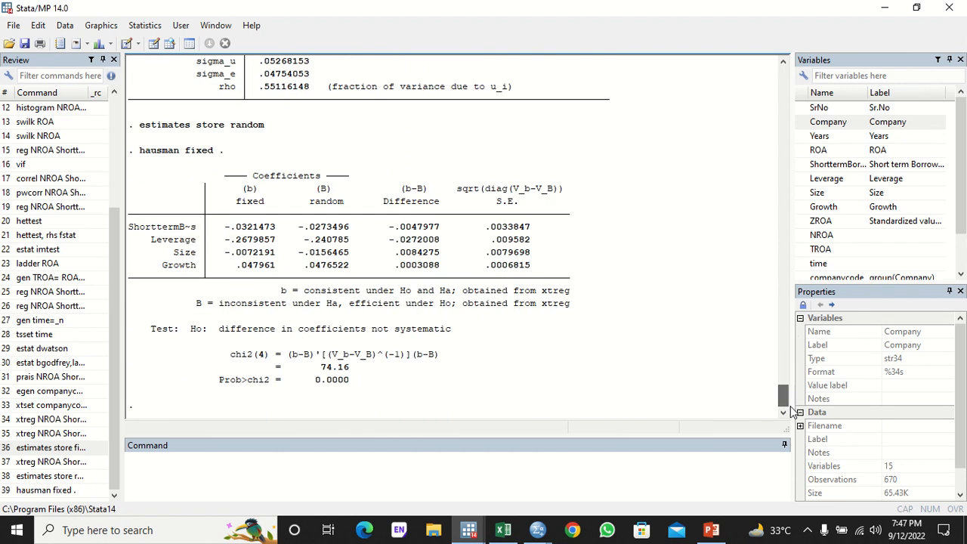